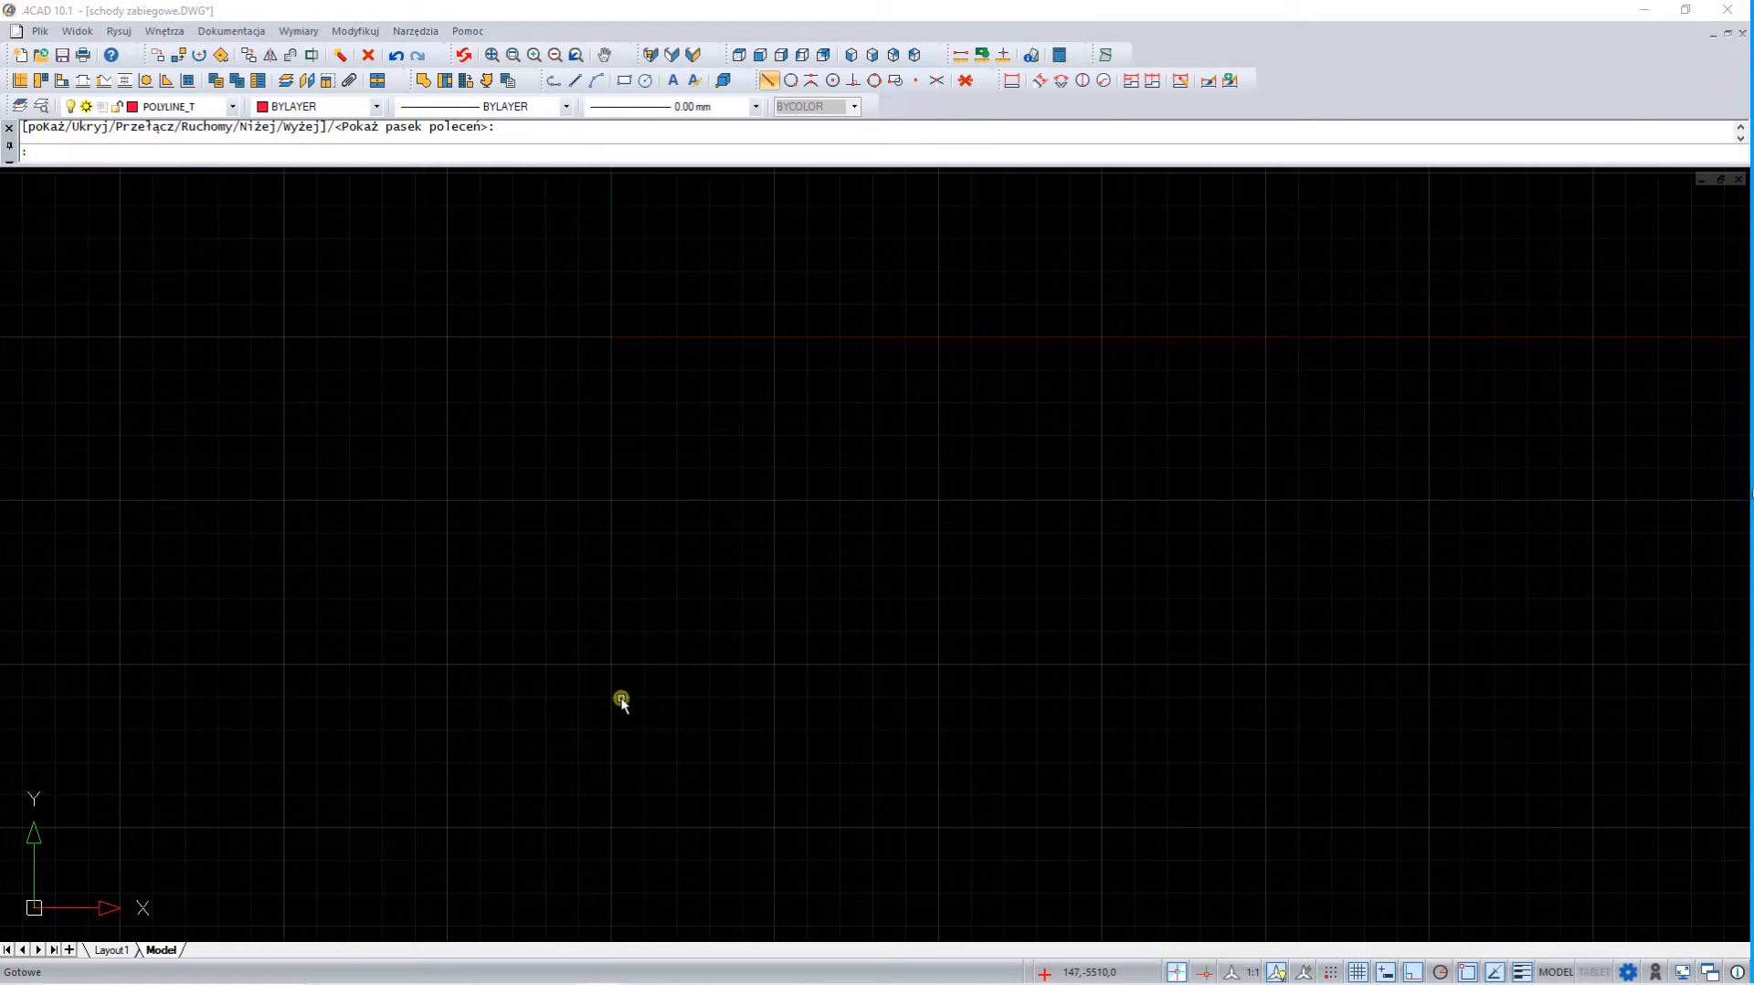
Start a polyline in the empty drawing with a 2000 segment straight up, then a semicircular arc ending 100 to the left
click(553, 82)
click(965, 689)
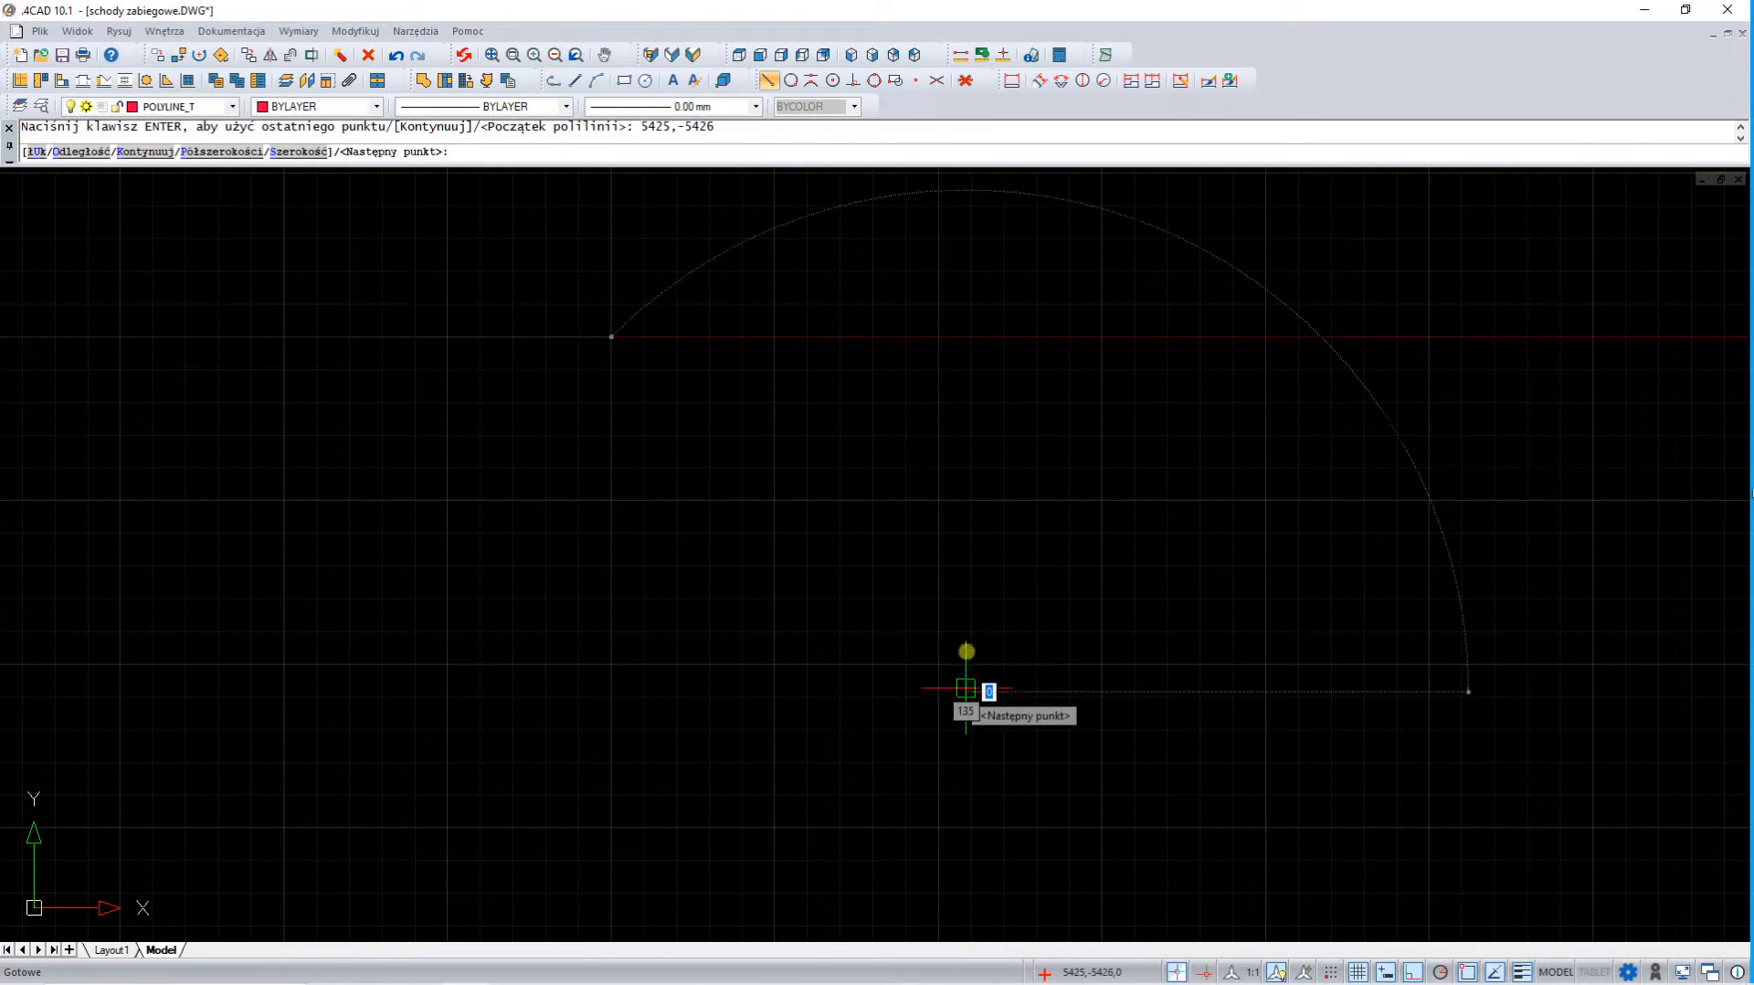
text(2000)
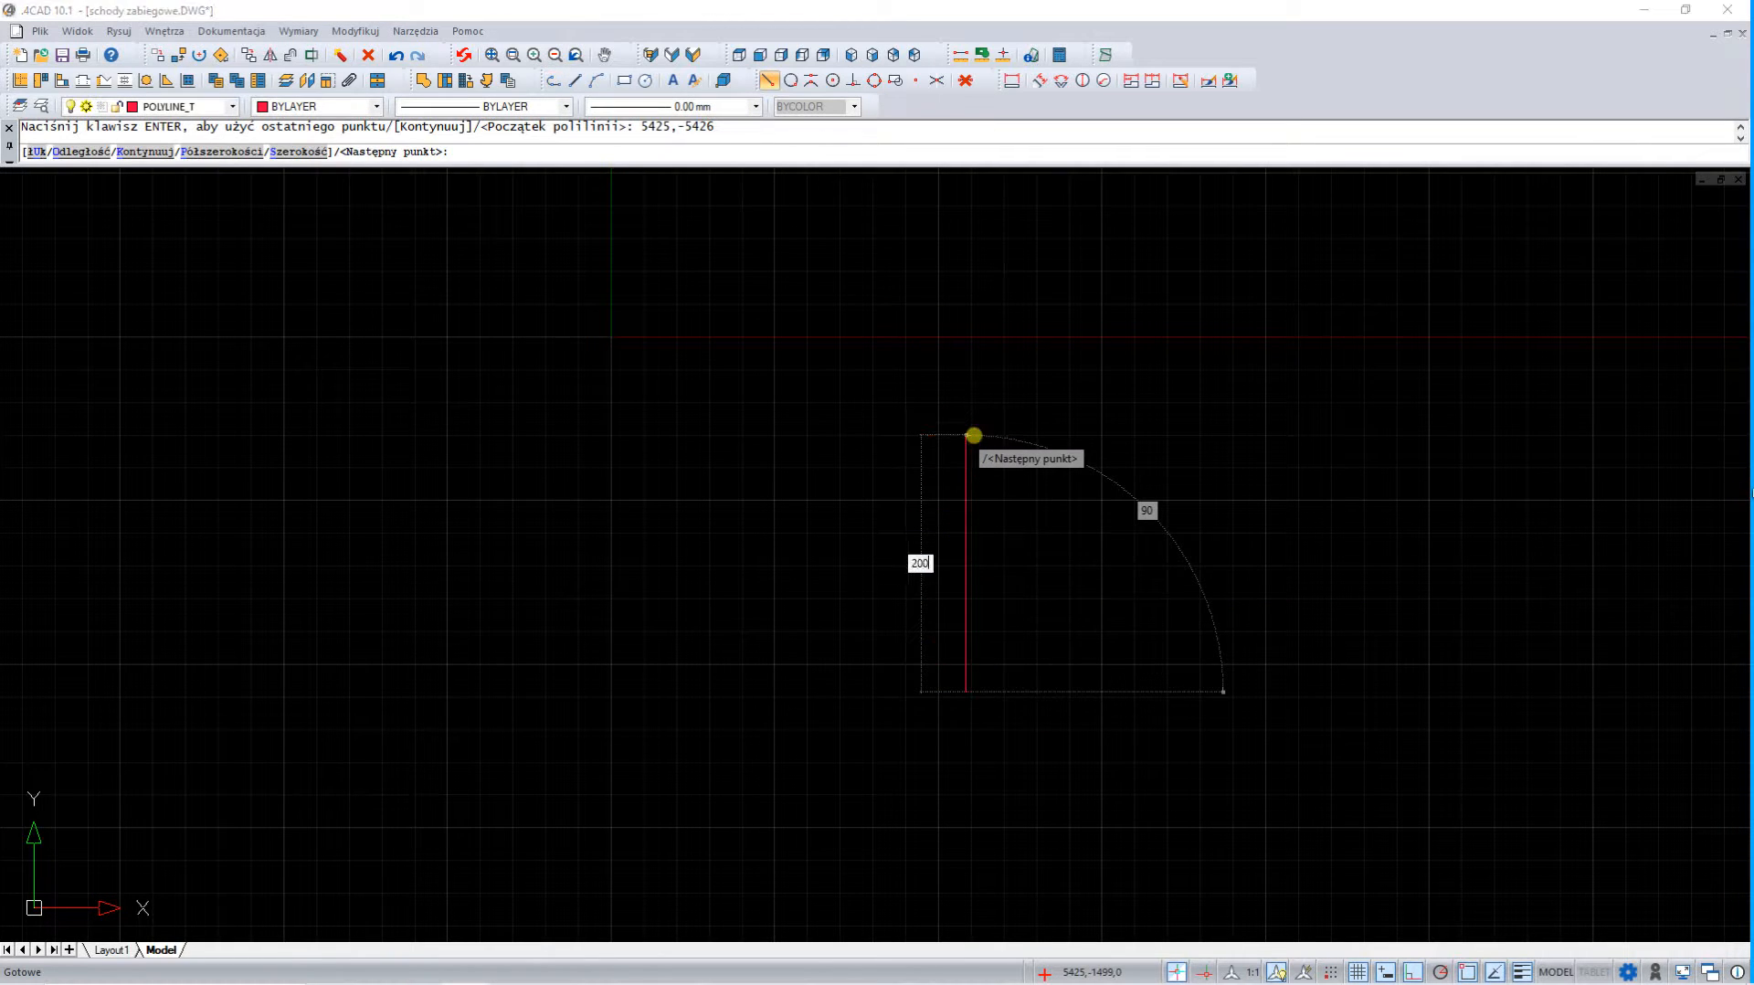
key(Return)
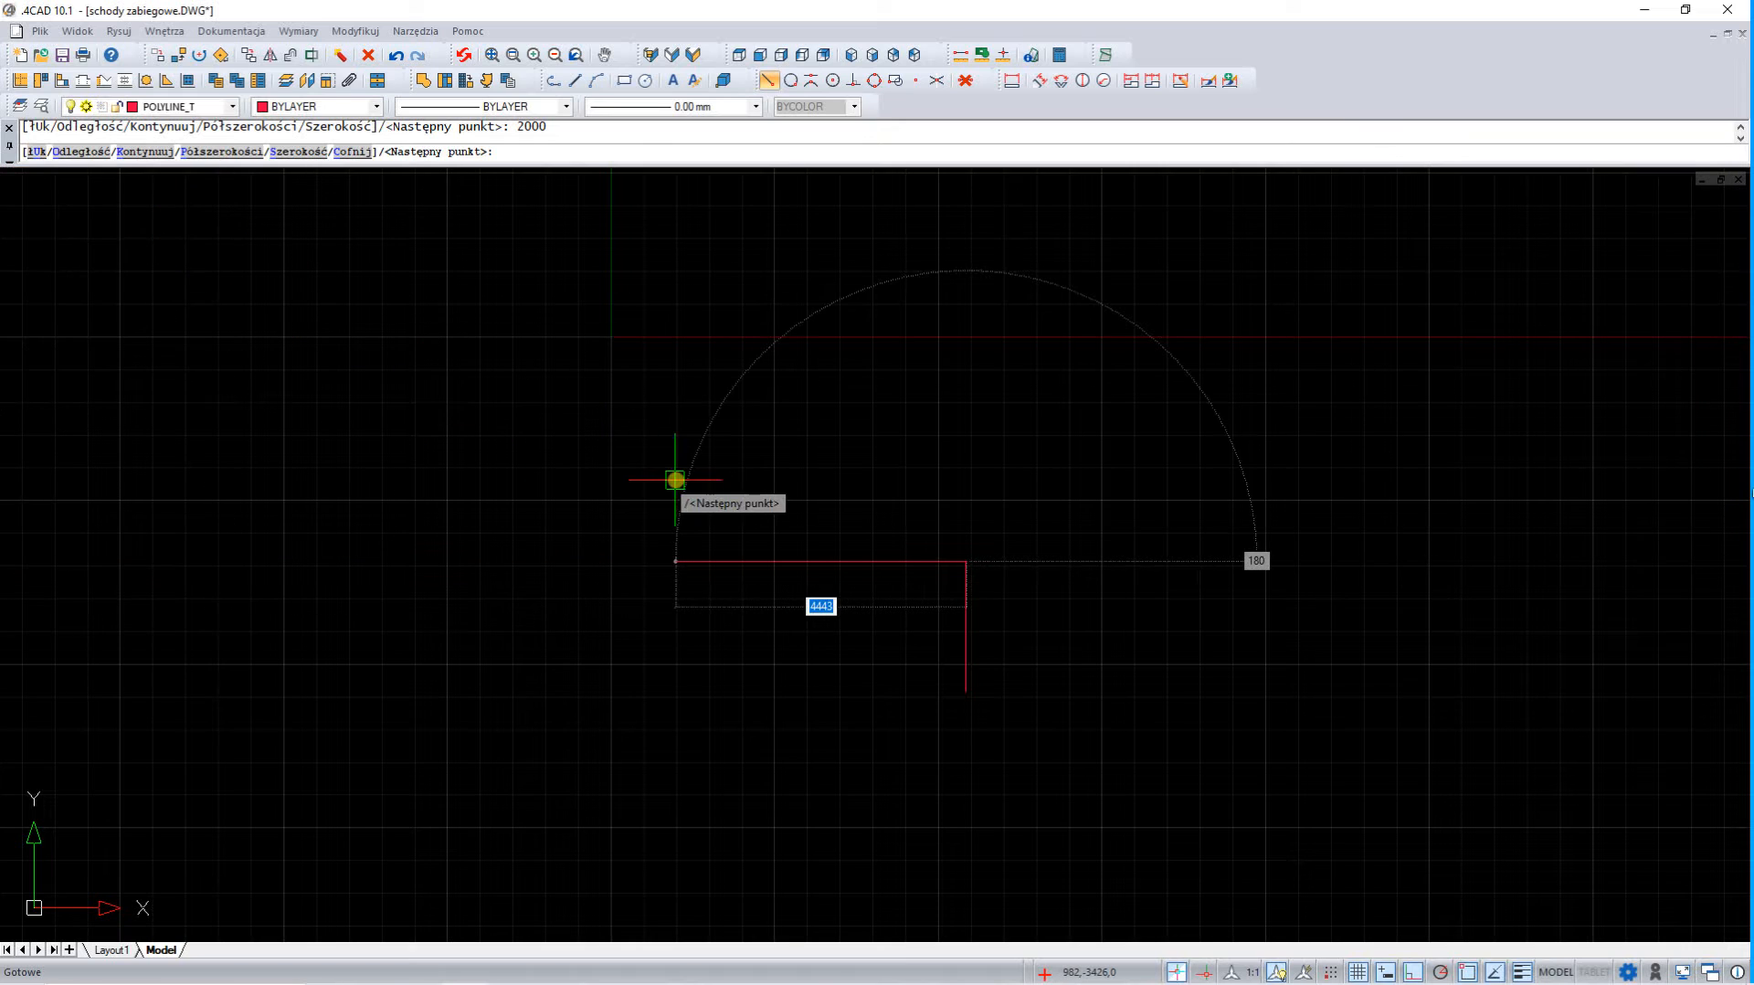
text(u)
key(Return)
text(100)
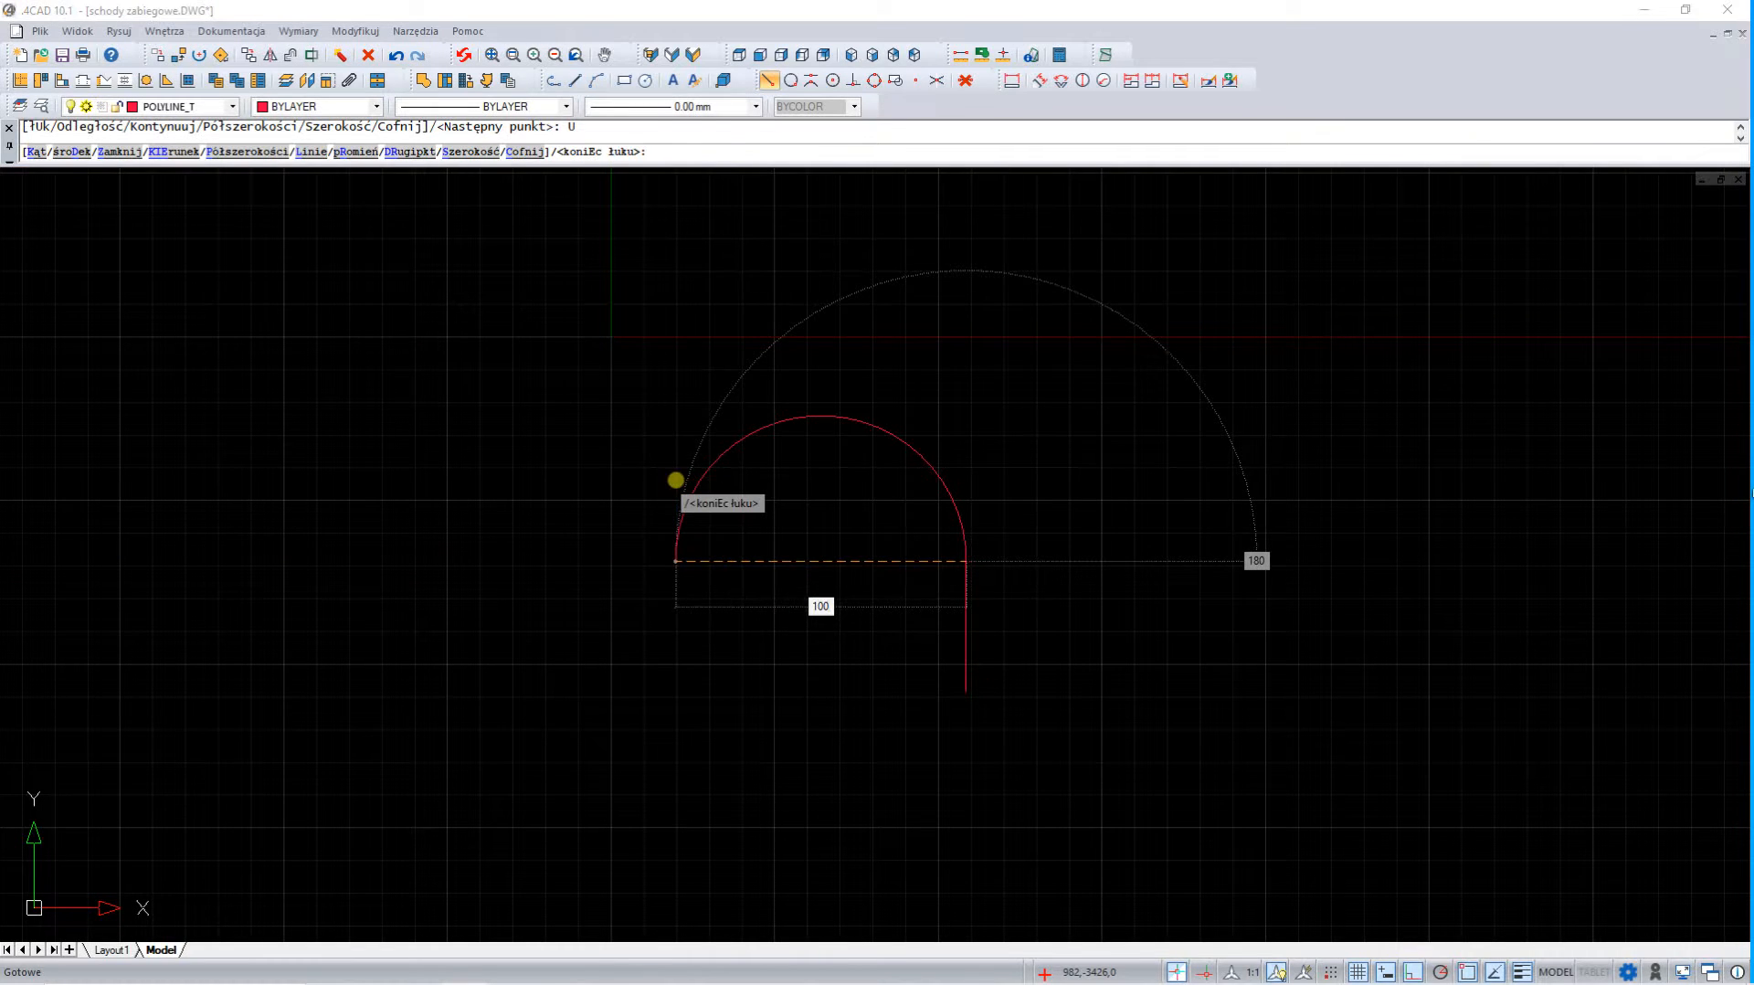
key(Return)
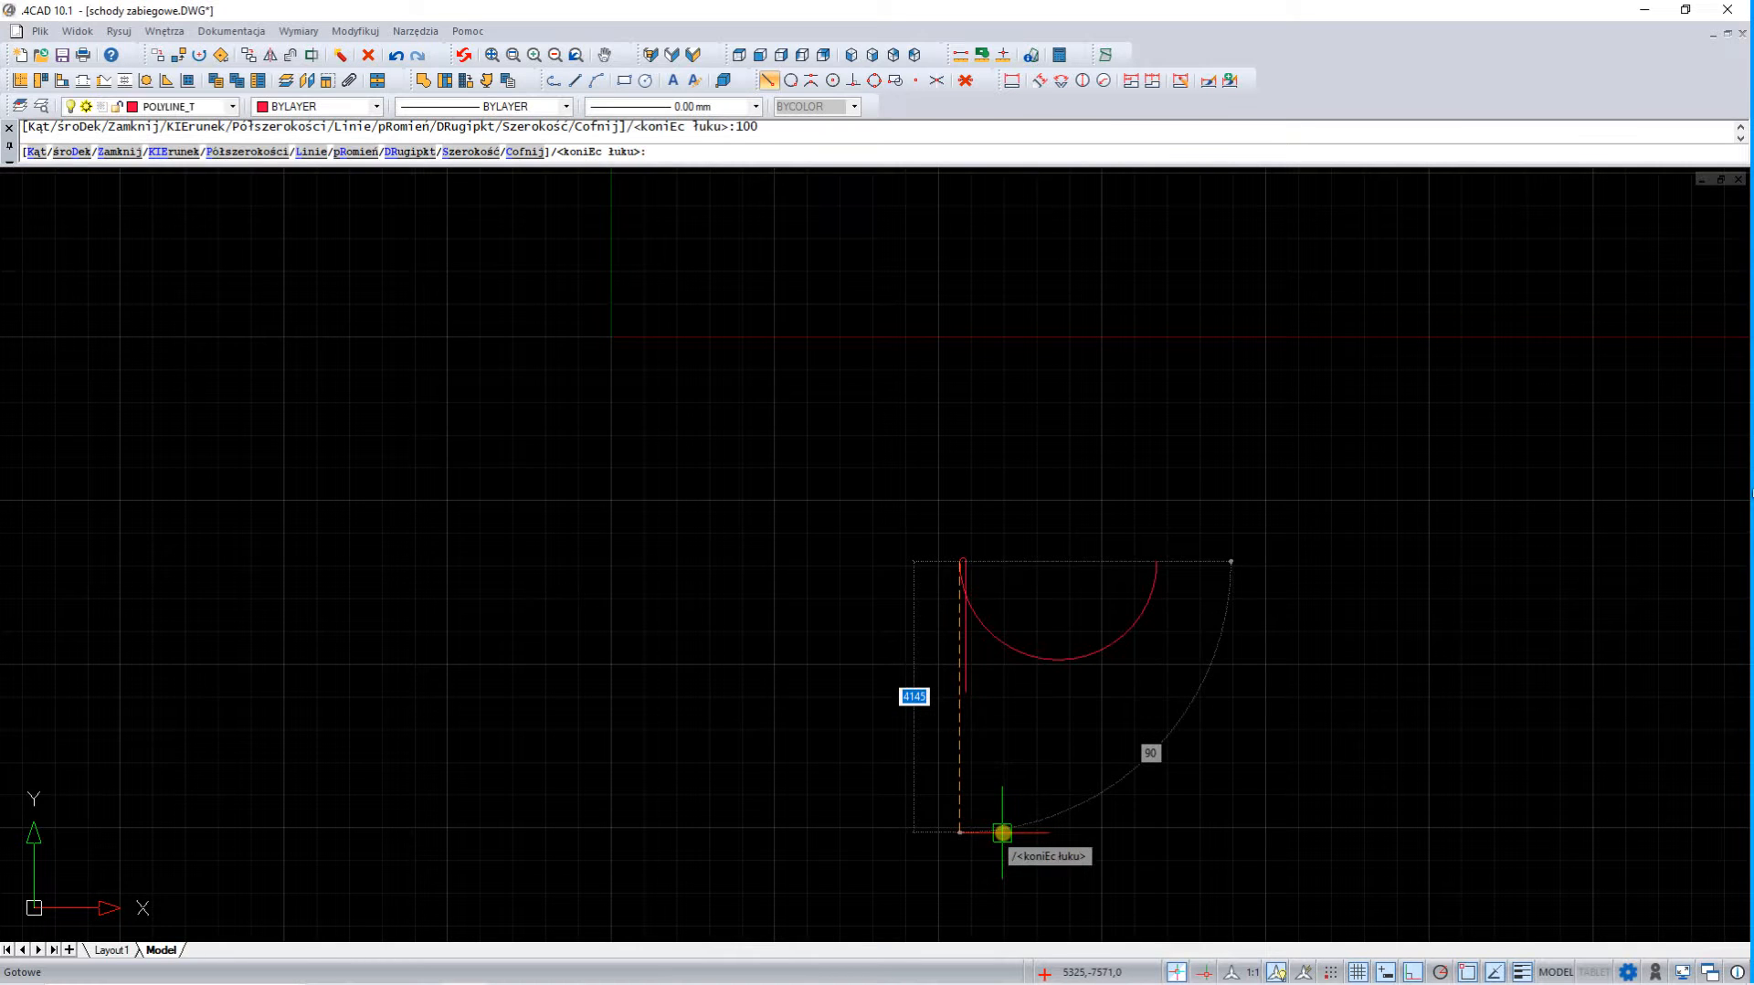
Switch the polyline back to straight lines, add a 3000 segment straight down from the arc's end, and finish it
text(l)
key(Return)
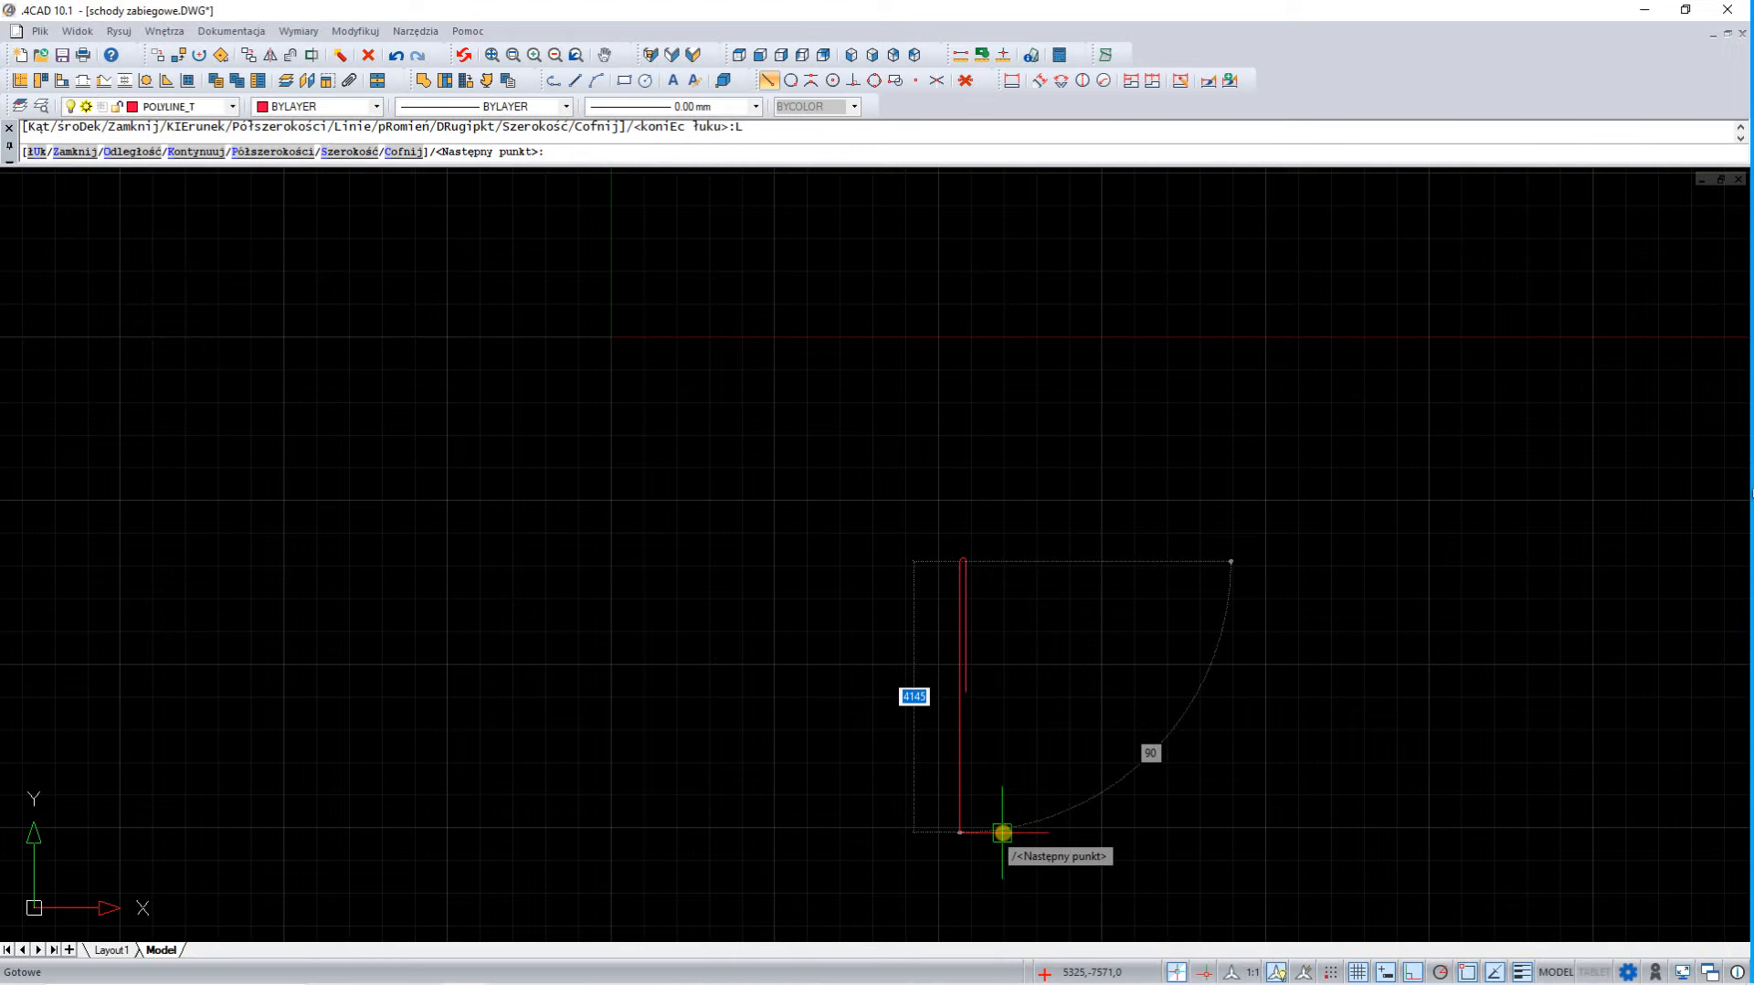
text(3000)
key(Return)
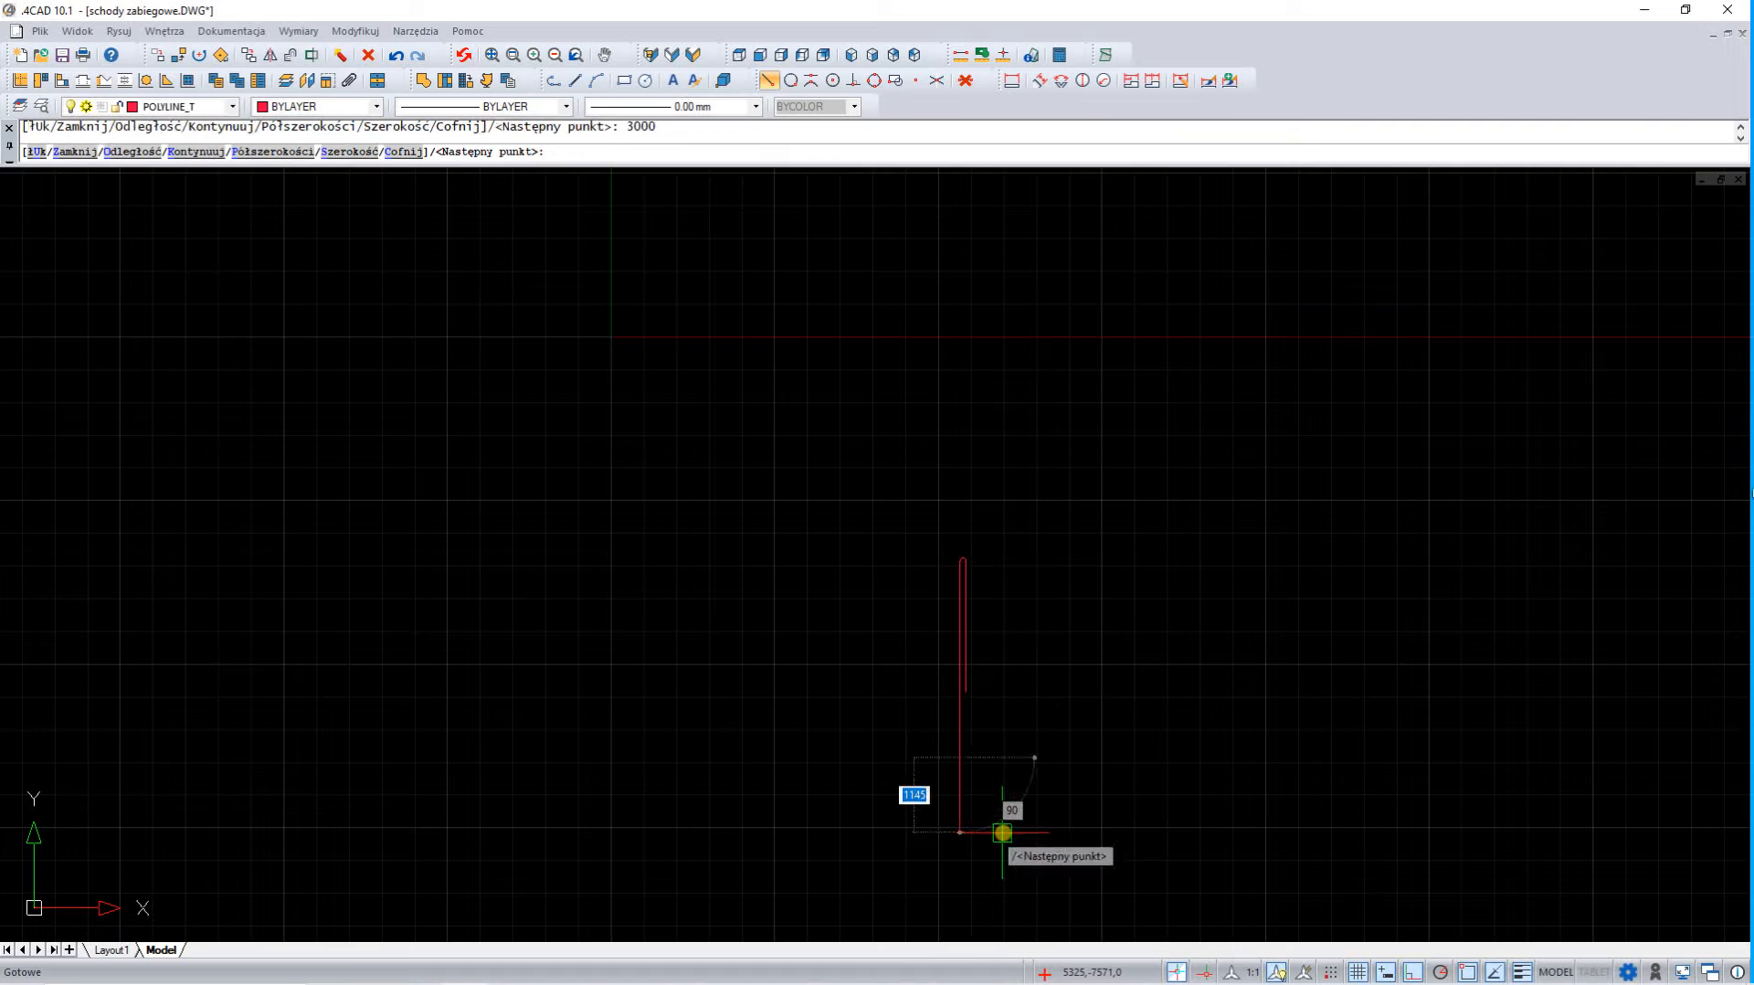
key(Escape)
scroll(1030, 772, up, 4)
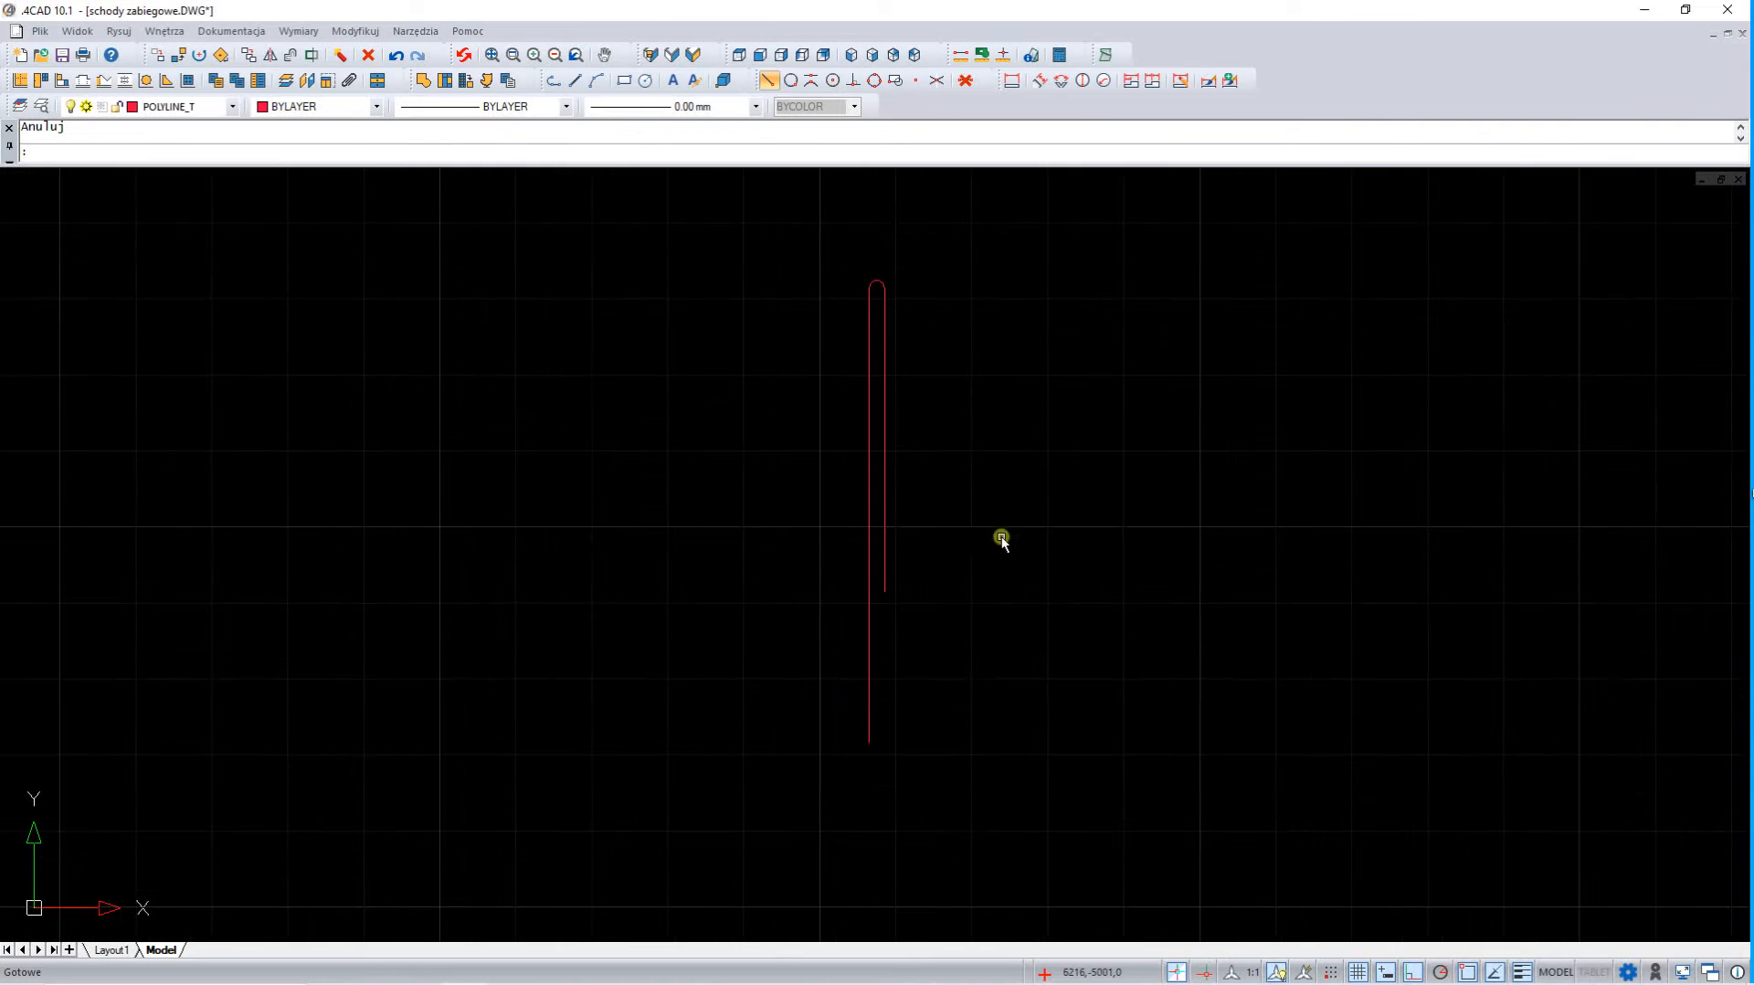
scroll(1002, 541, down, 1)
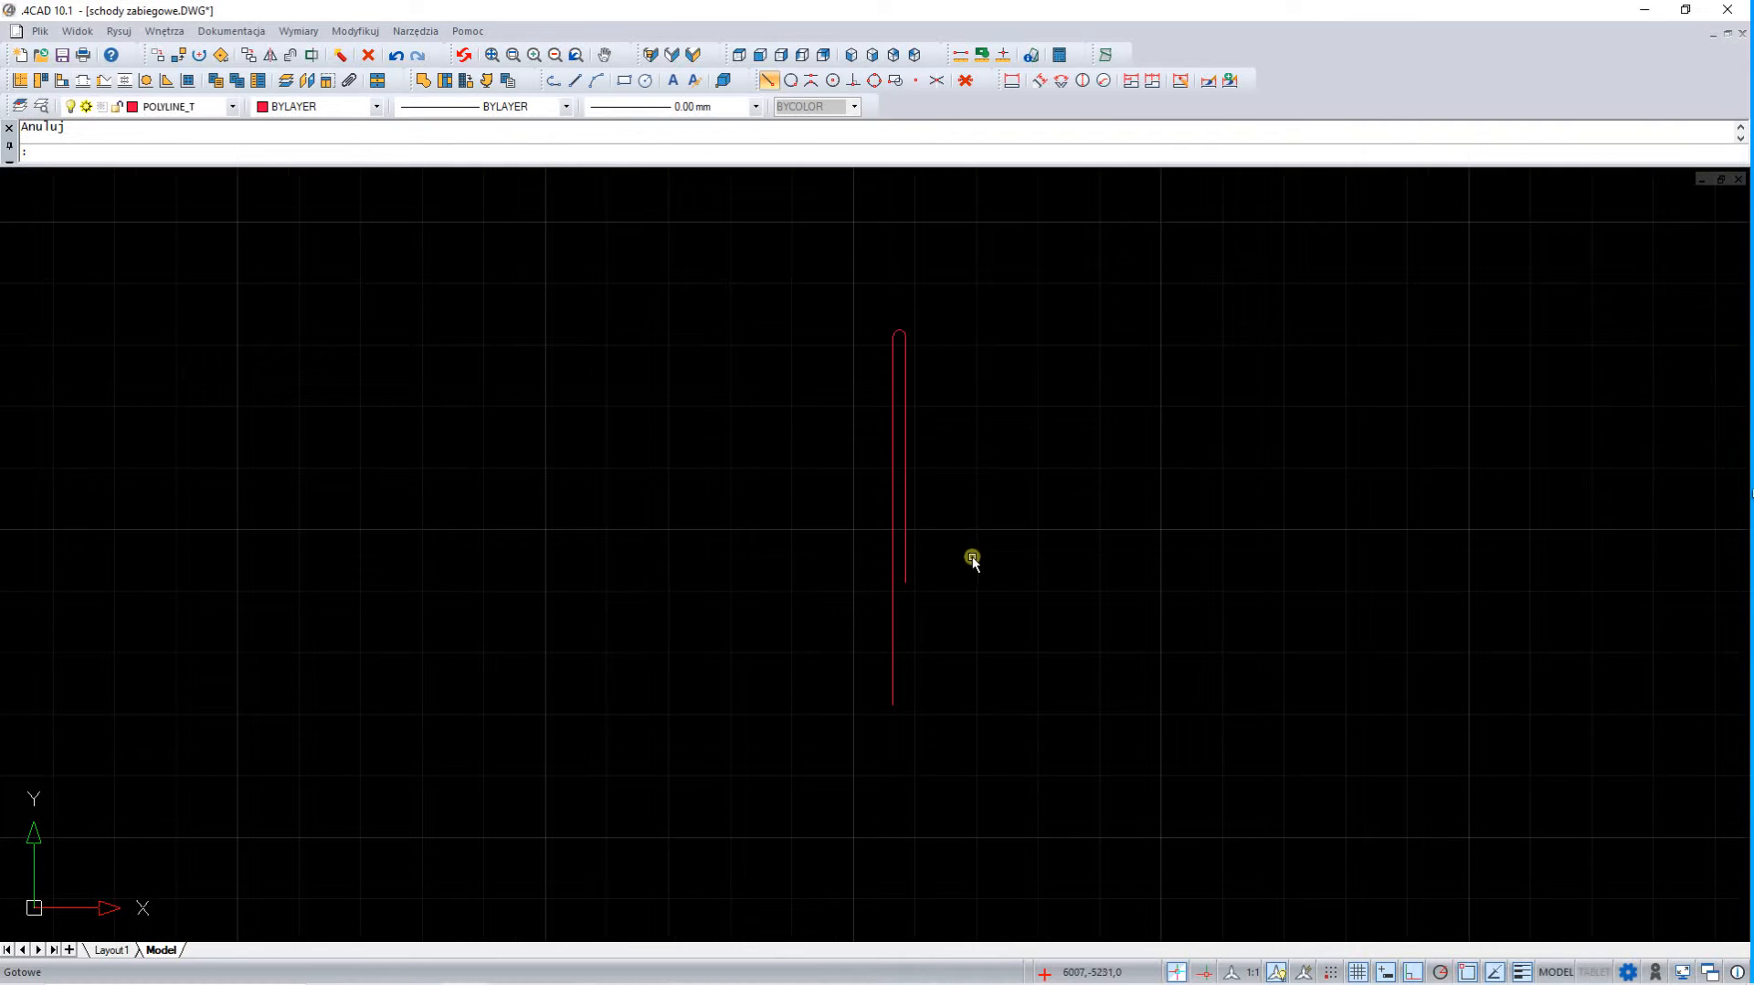
Offset the U-shaped polyline outward by 750
click(906, 397)
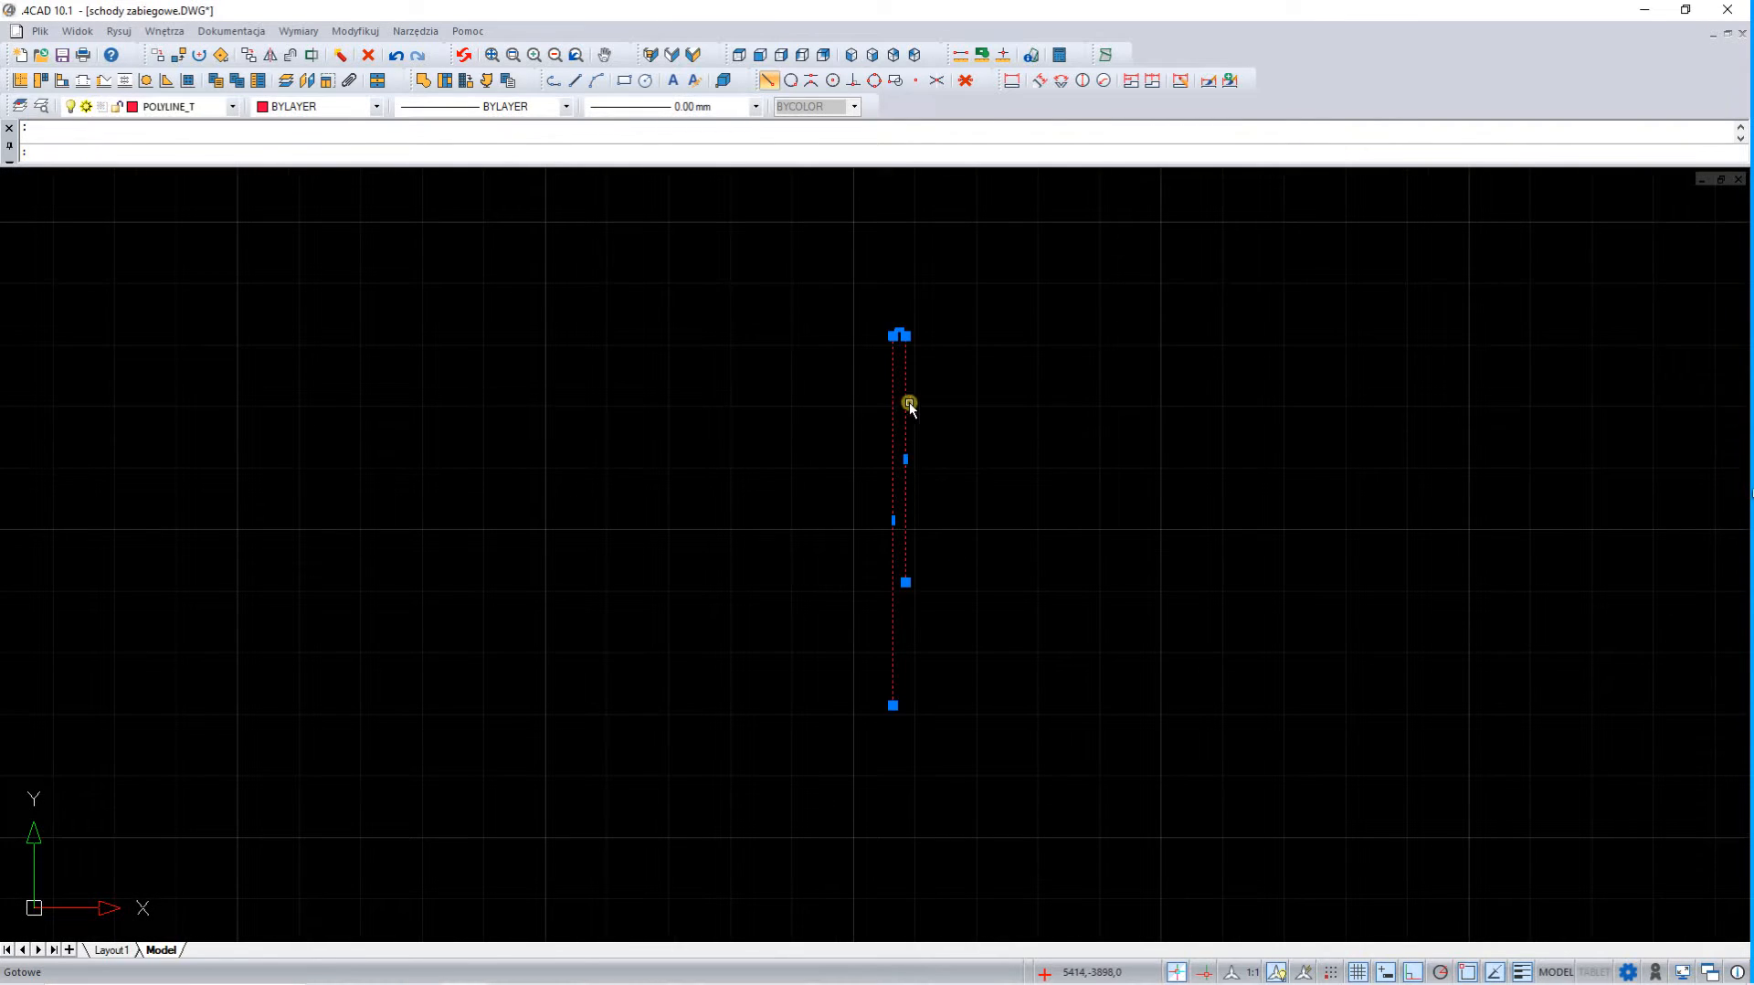
click(286, 79)
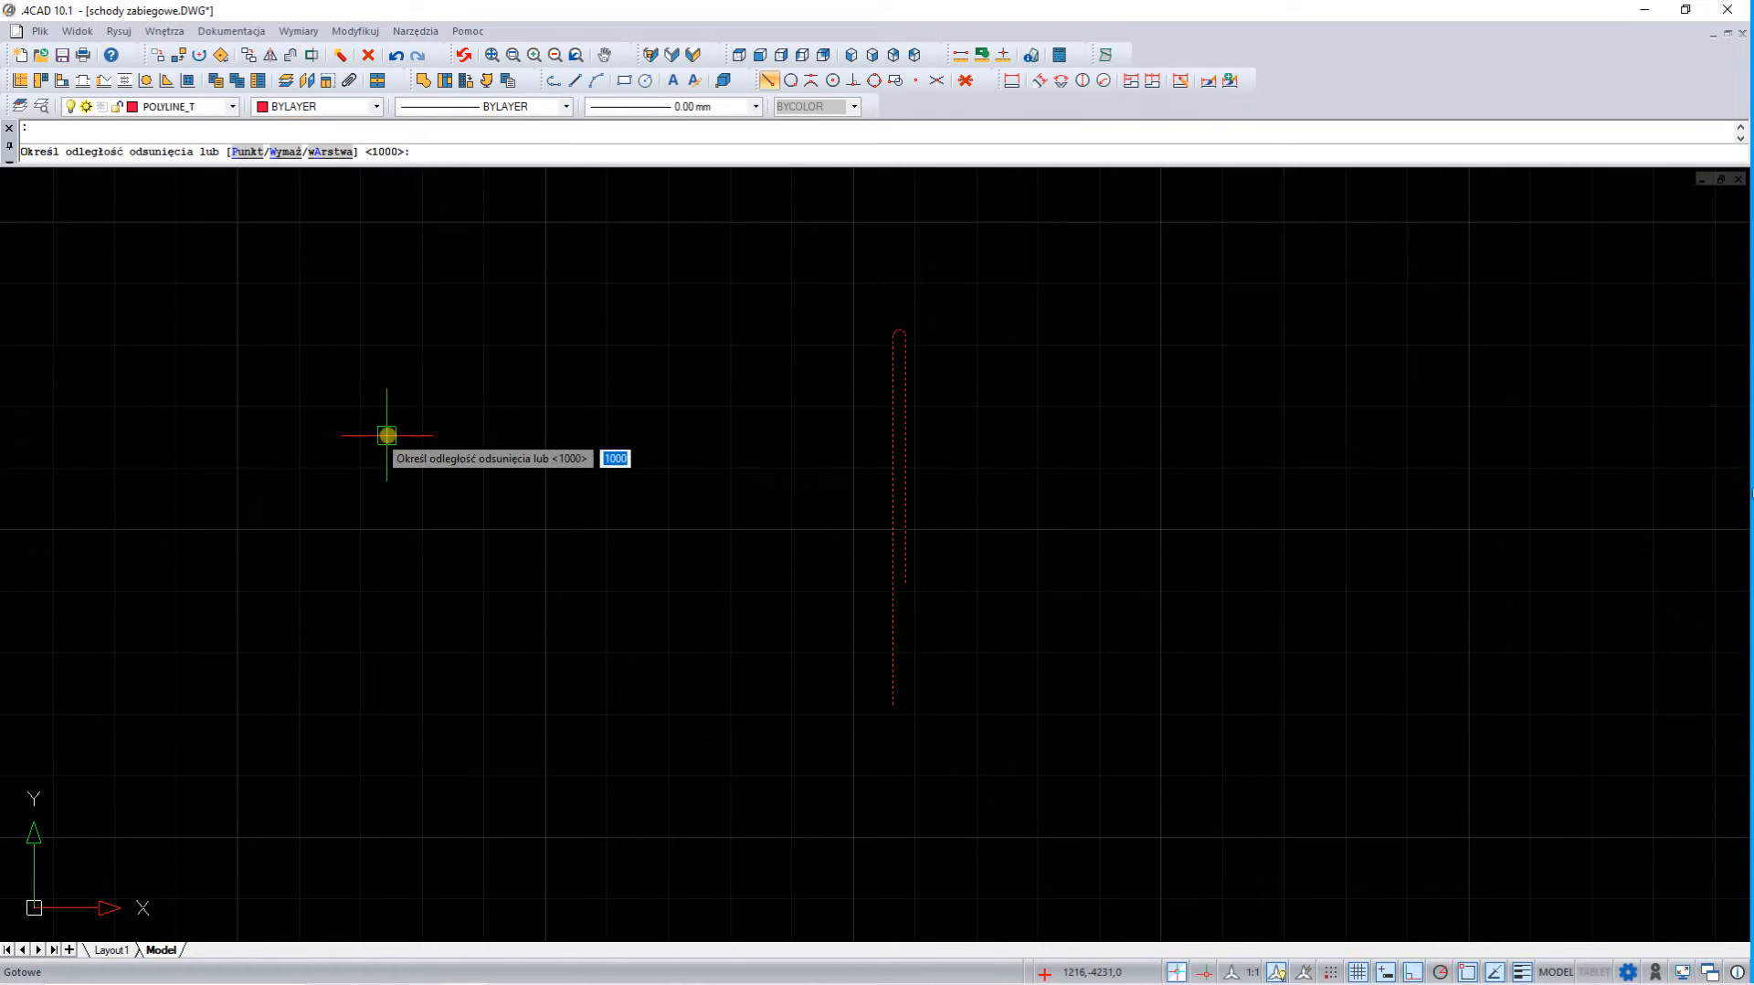
text(7)
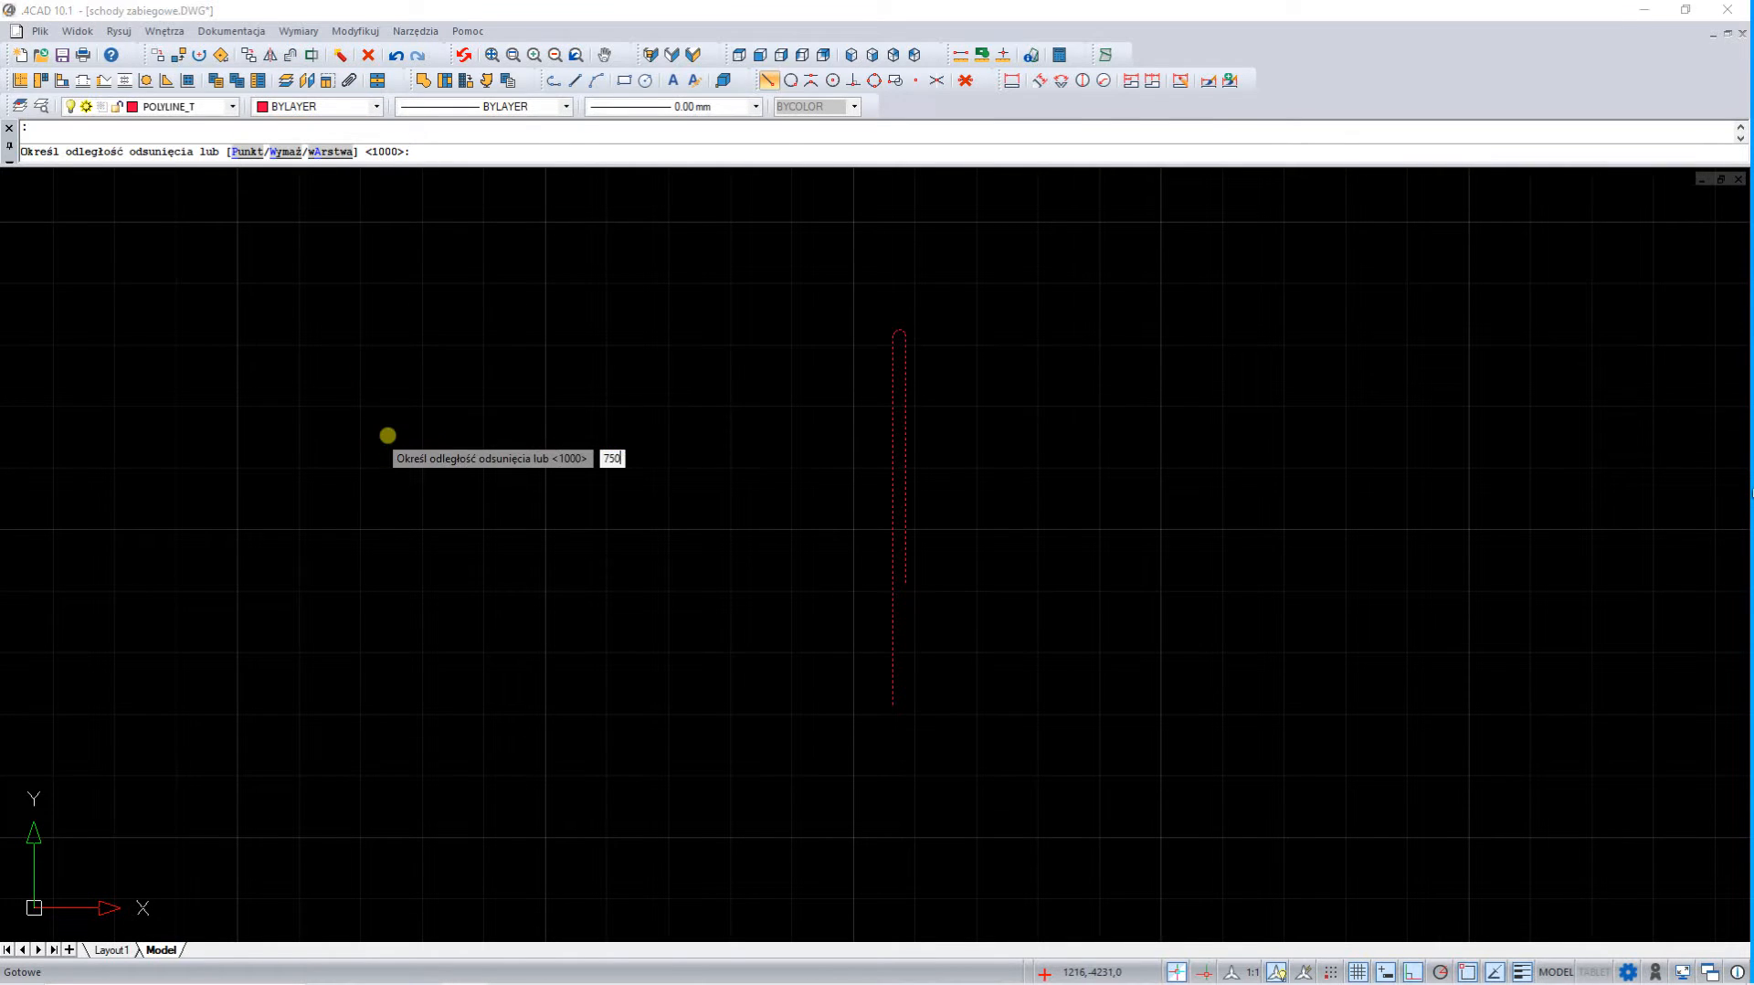
text(50)
key(Return)
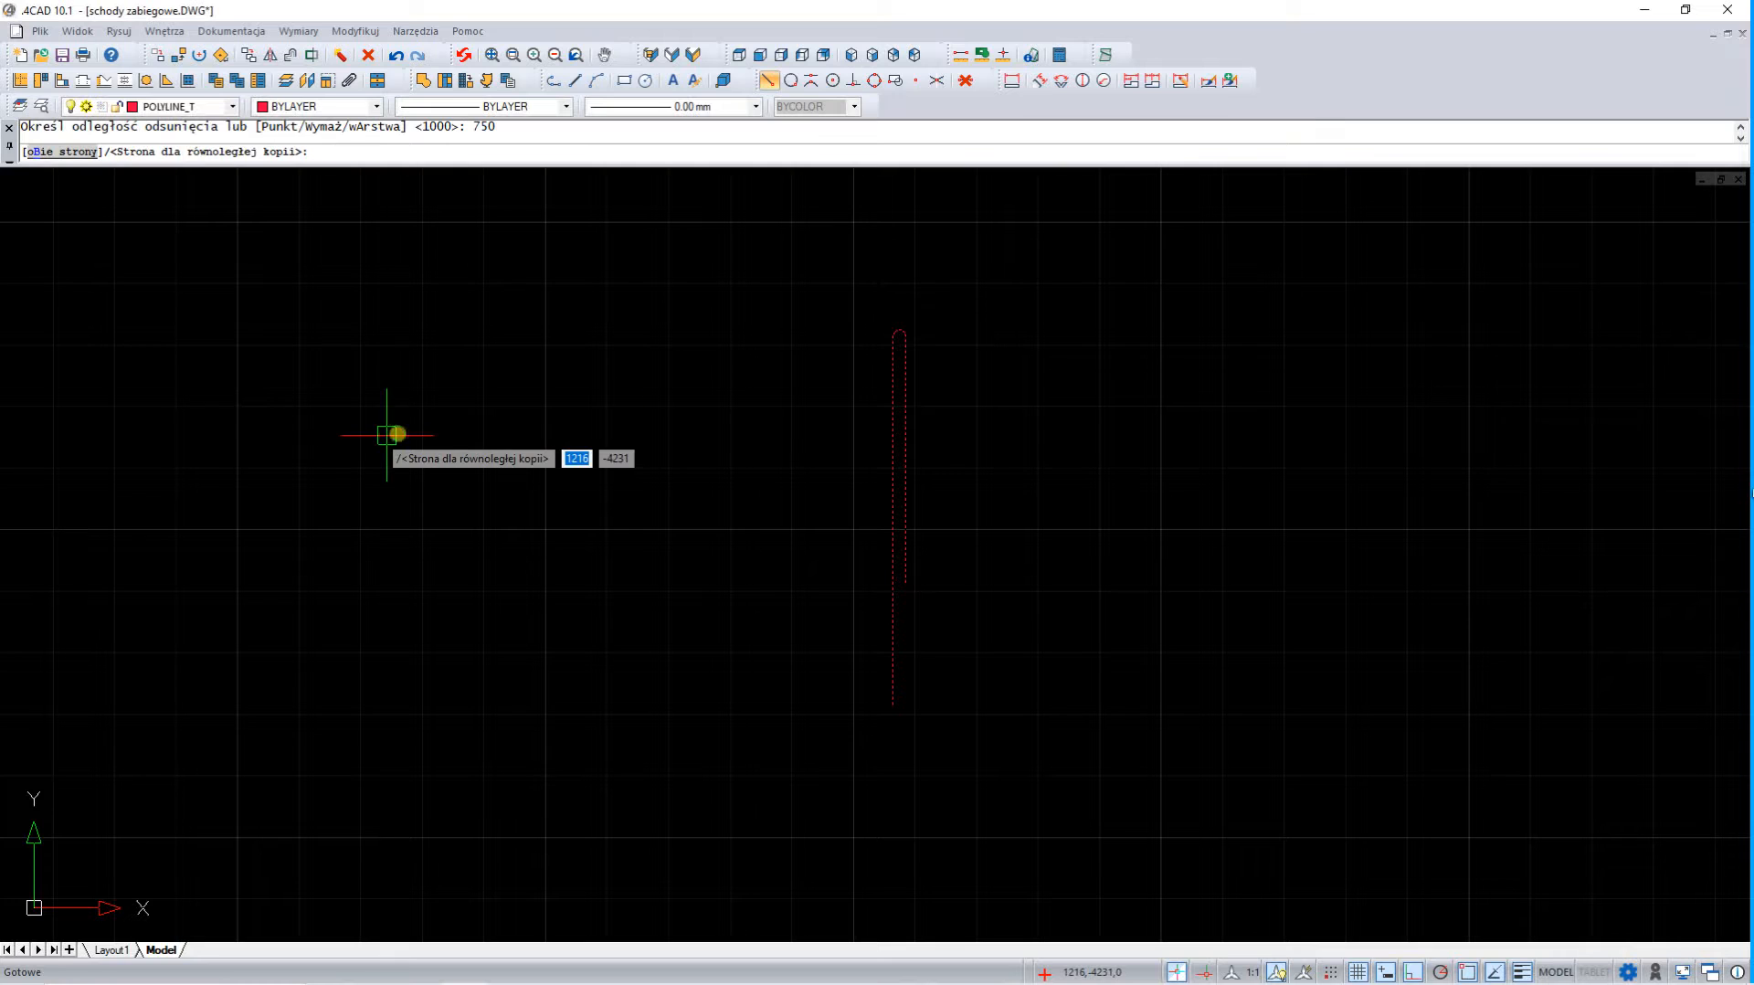
click(1005, 414)
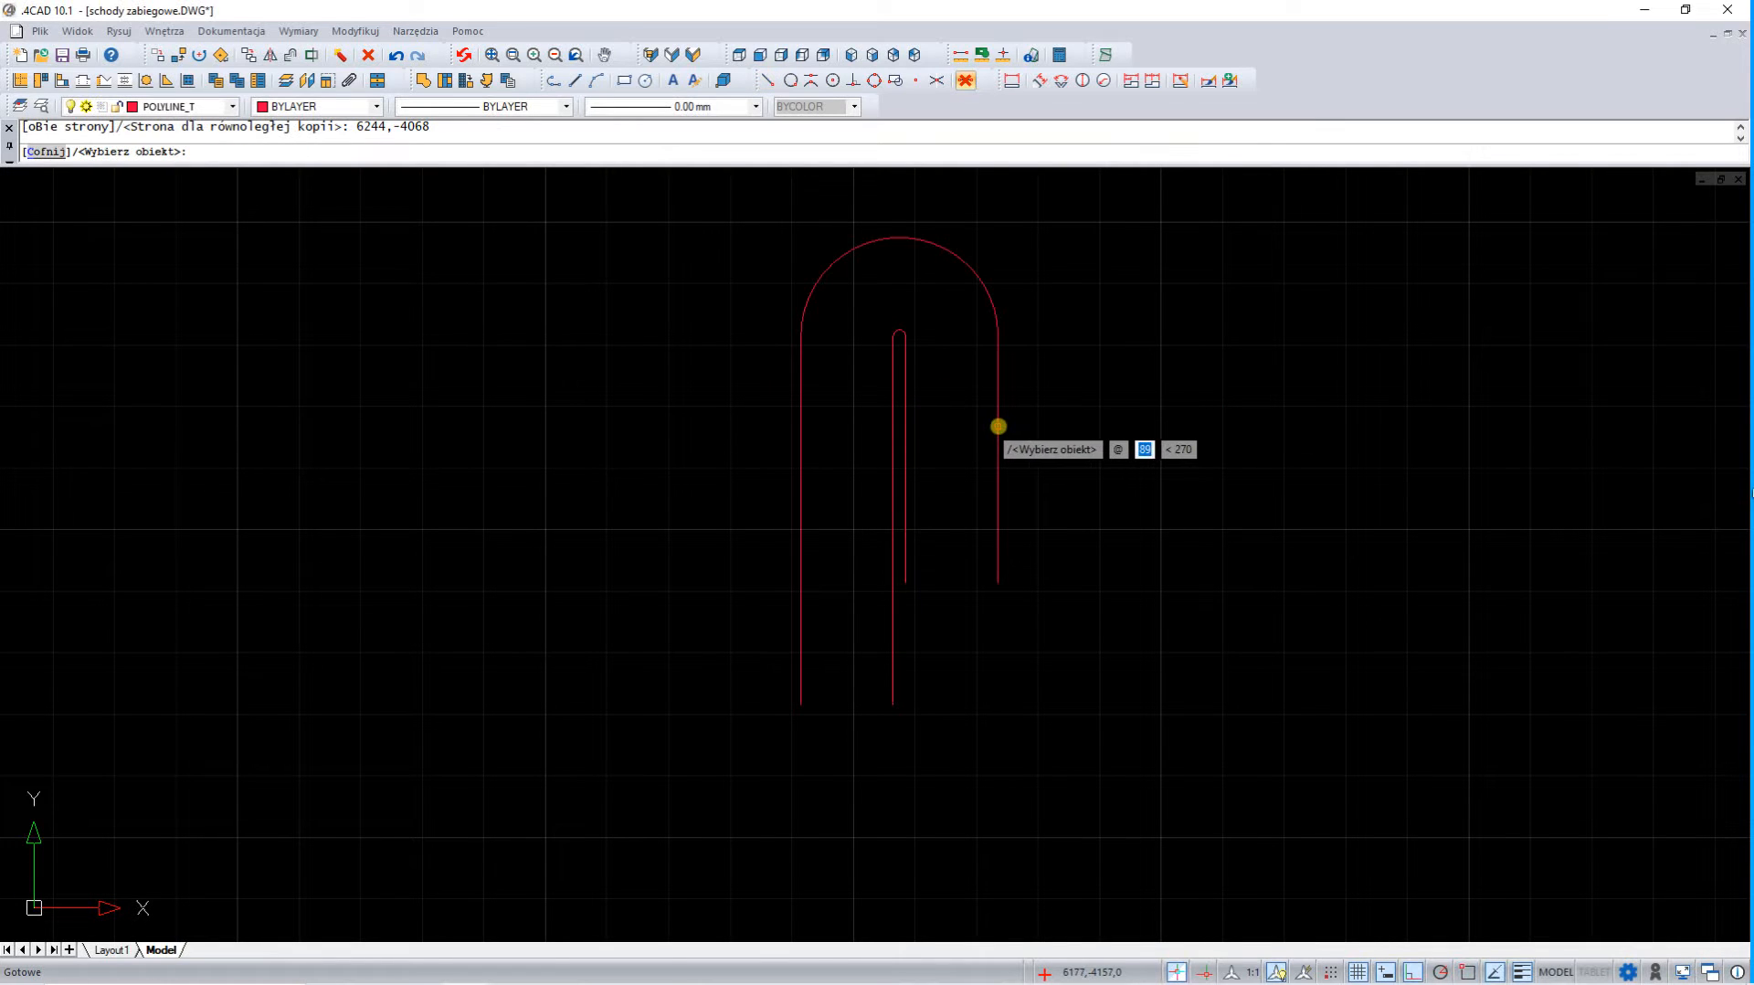
Offset the new outer polyline outward by the same 750 distance and end the offset
click(998, 427)
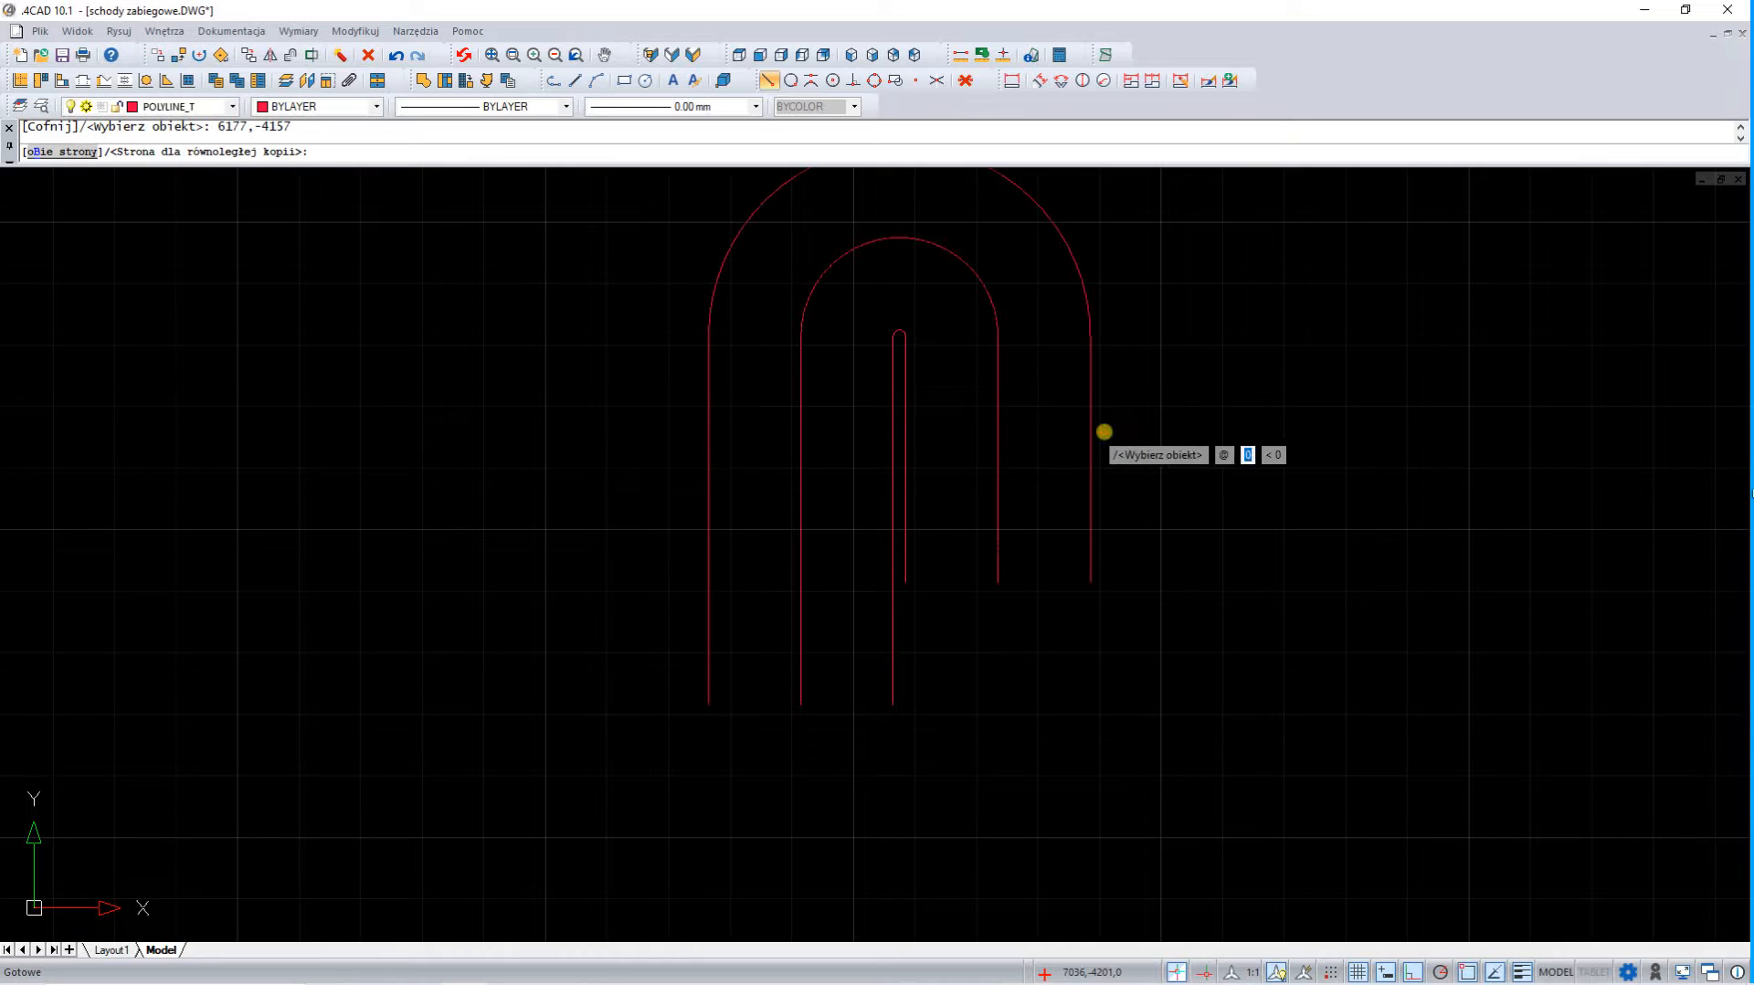
click(1103, 431)
scroll(1014, 793, down, 1)
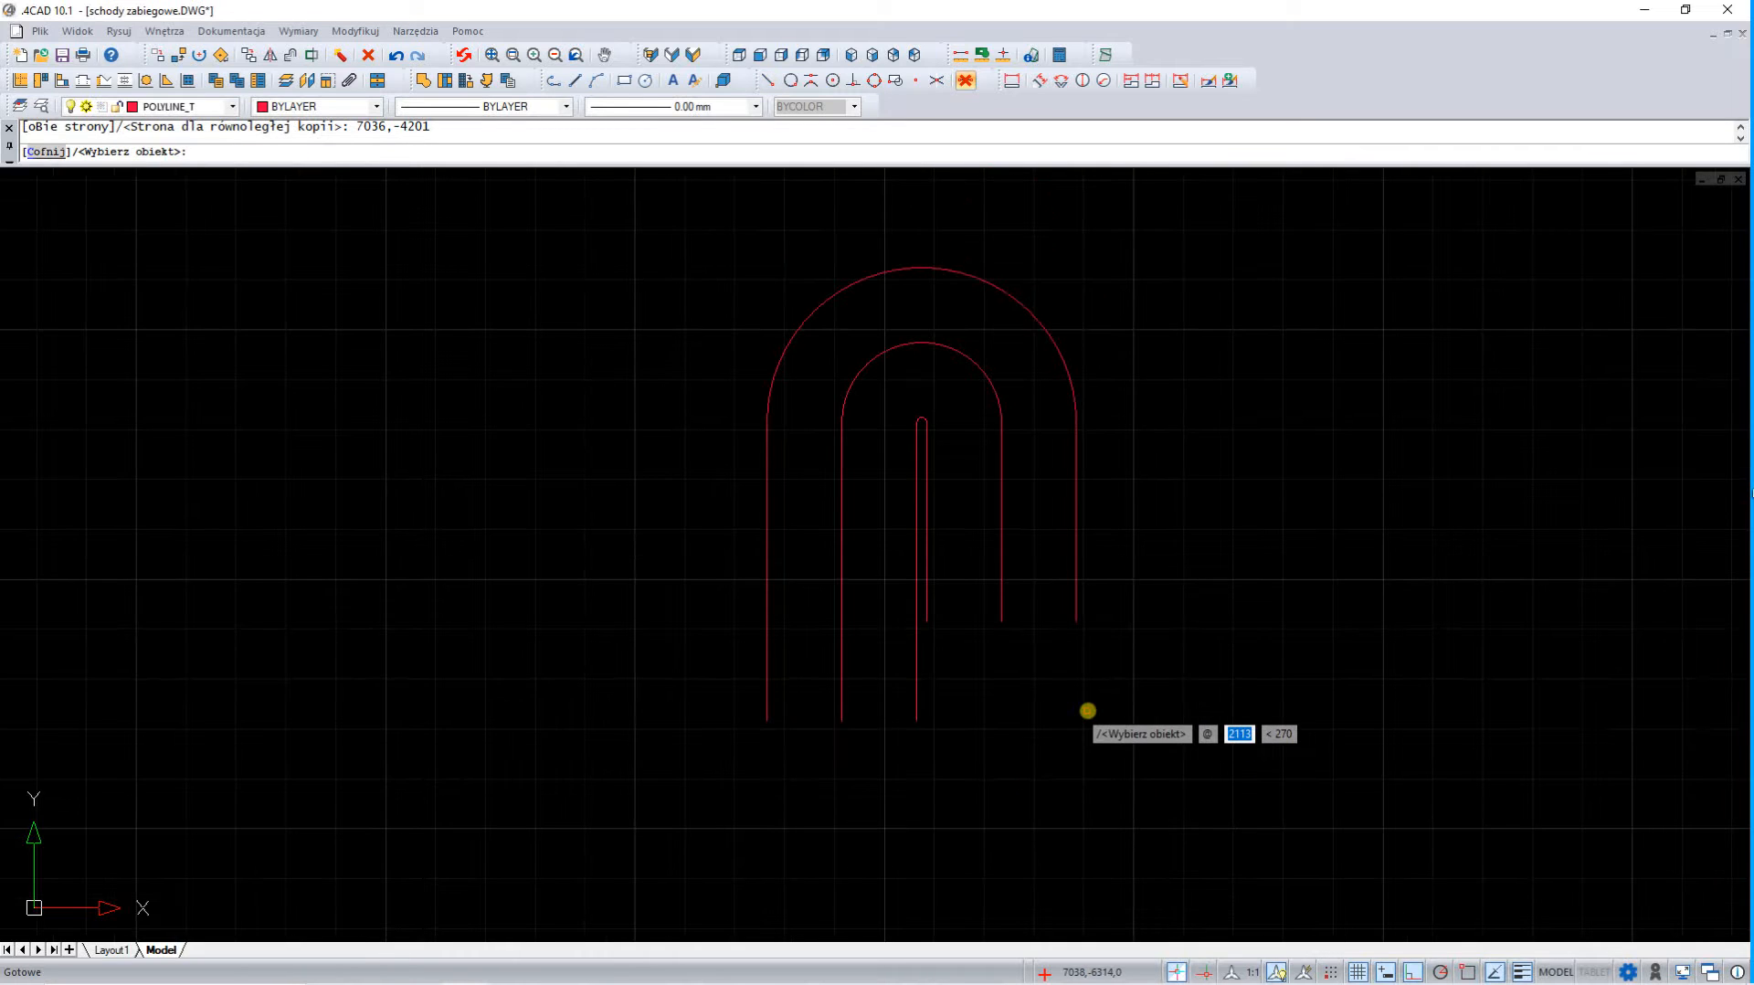
key(Escape)
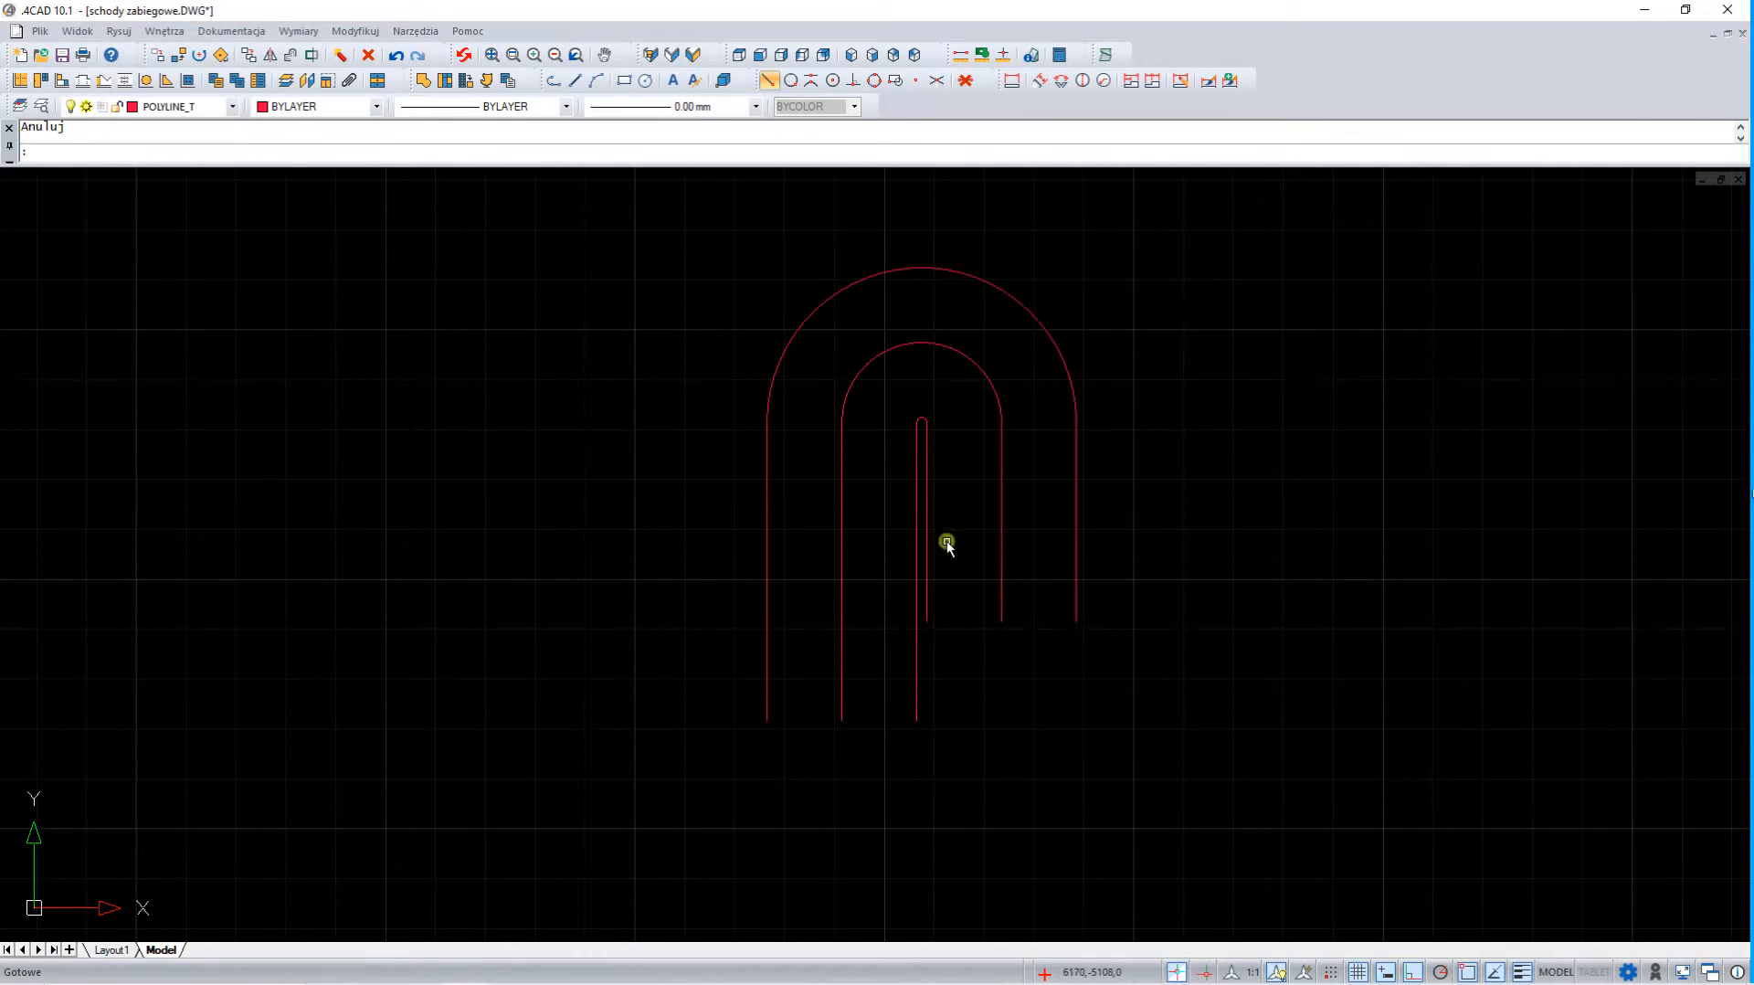
Draw a separate vertical line 1500 long to the right of the three polylines
click(575, 81)
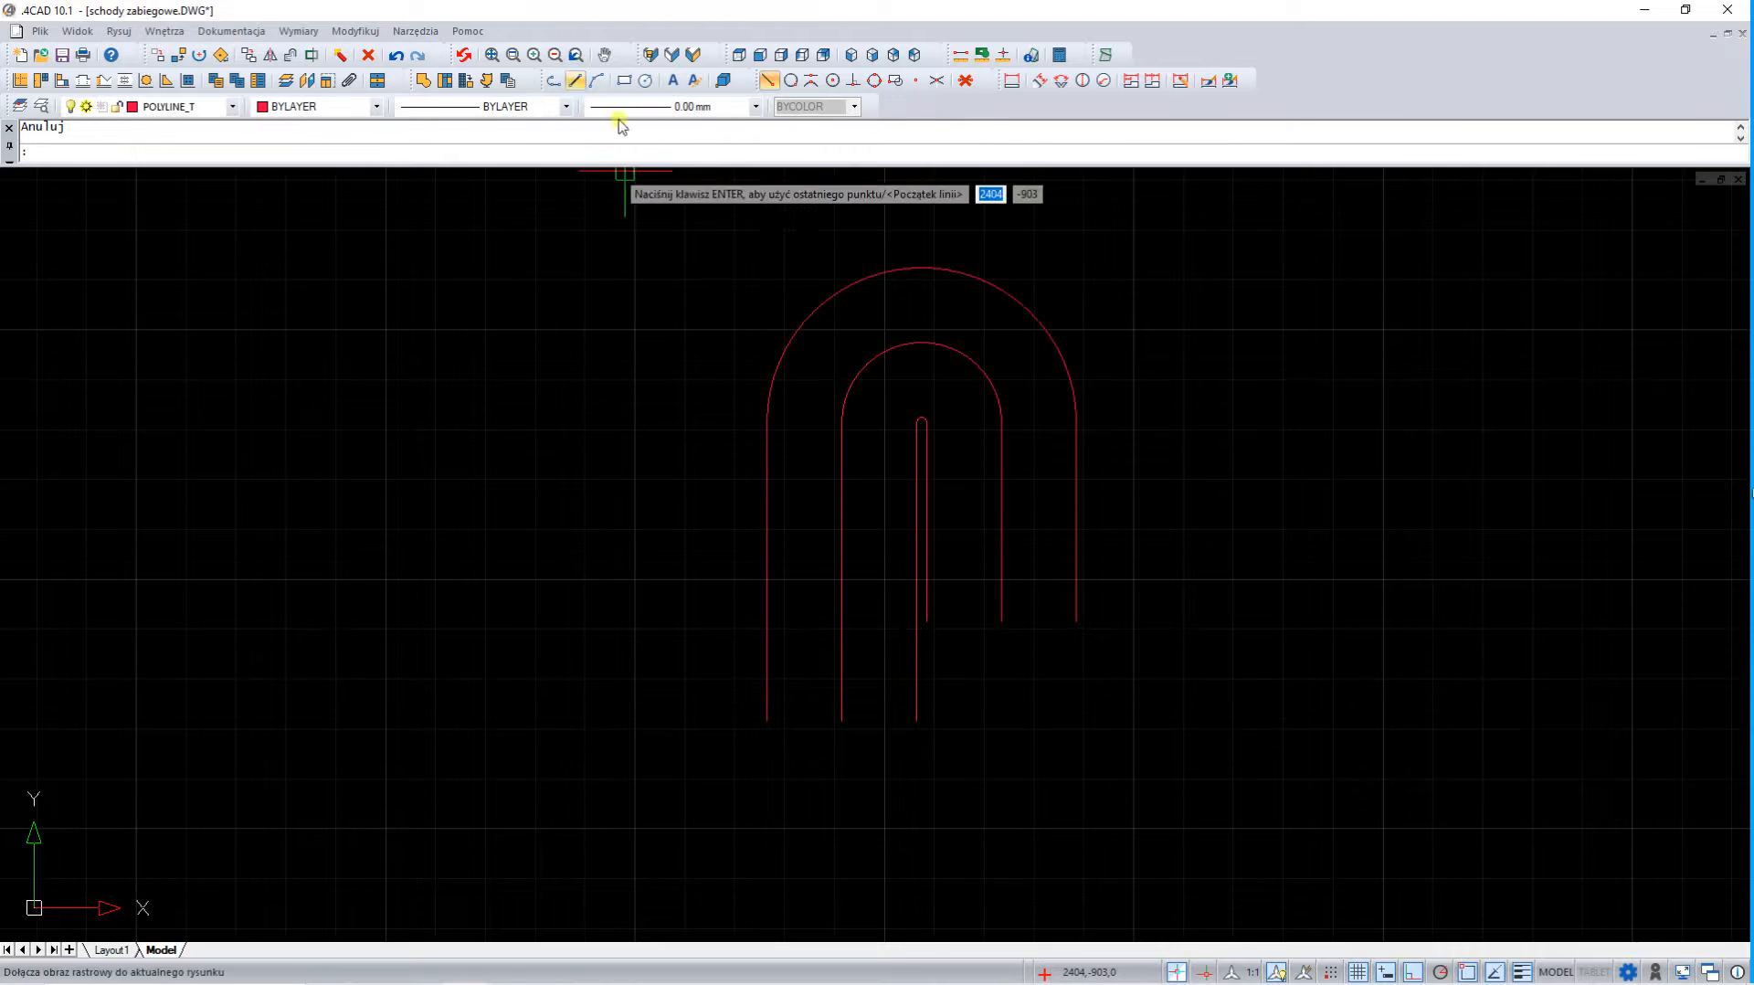
click(1236, 409)
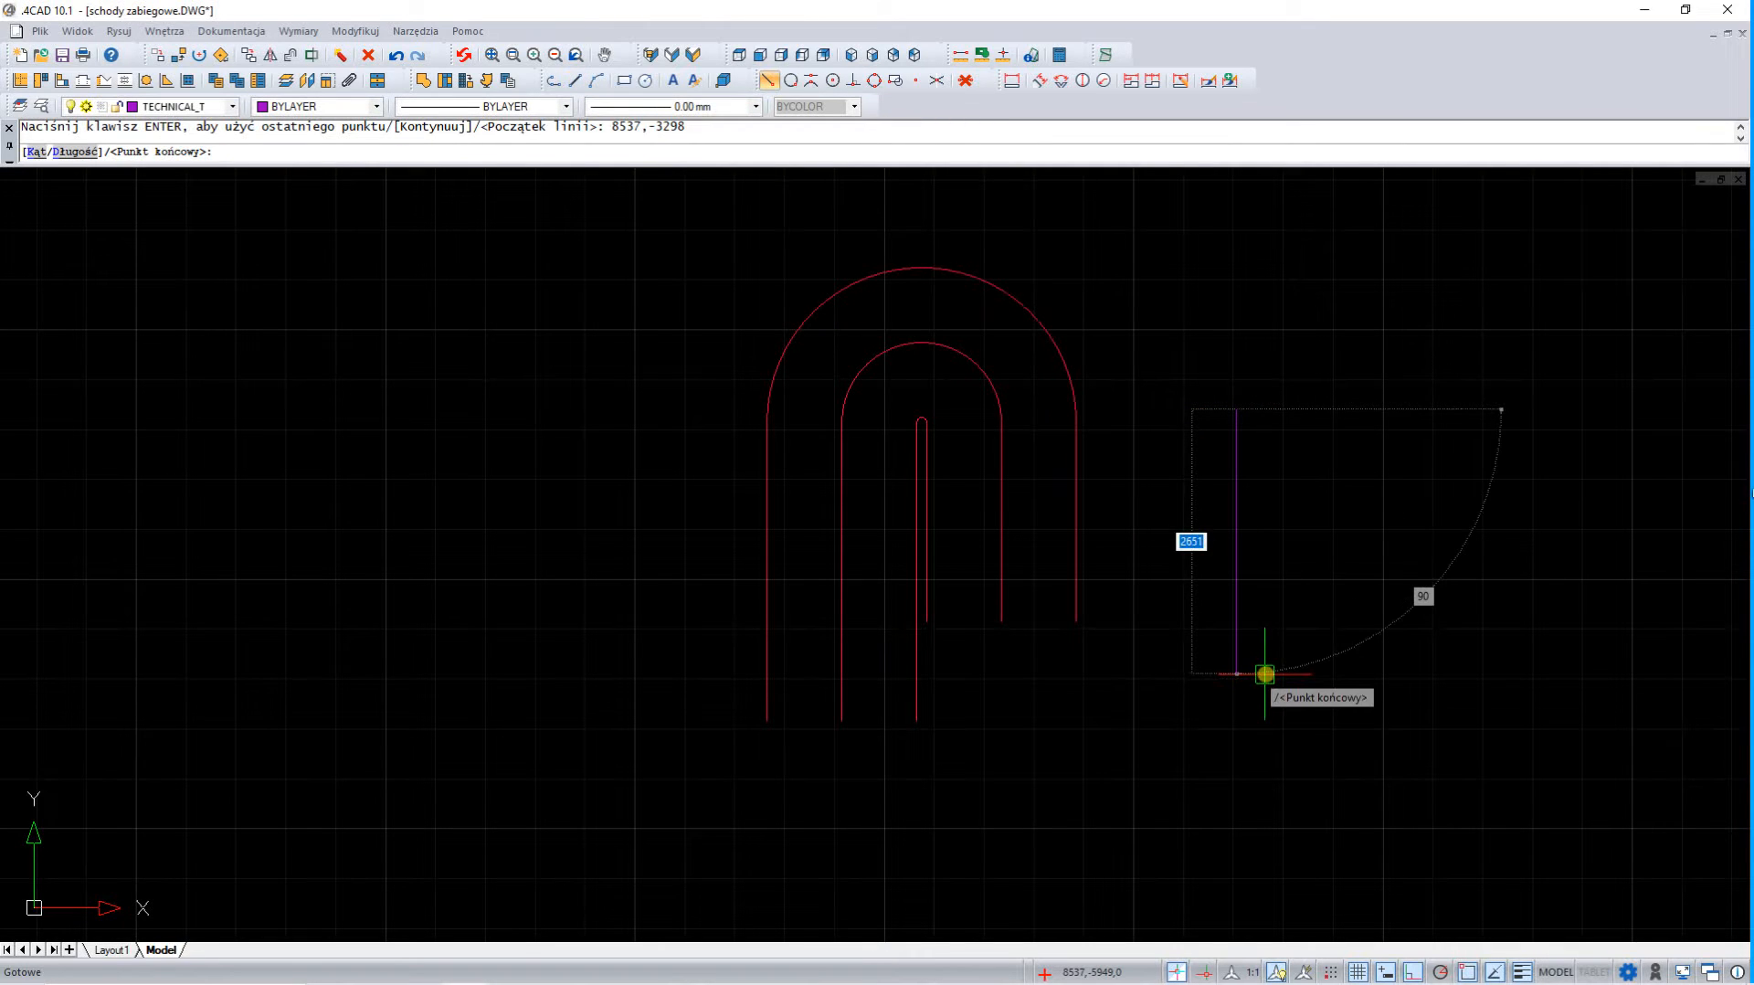
text(1500)
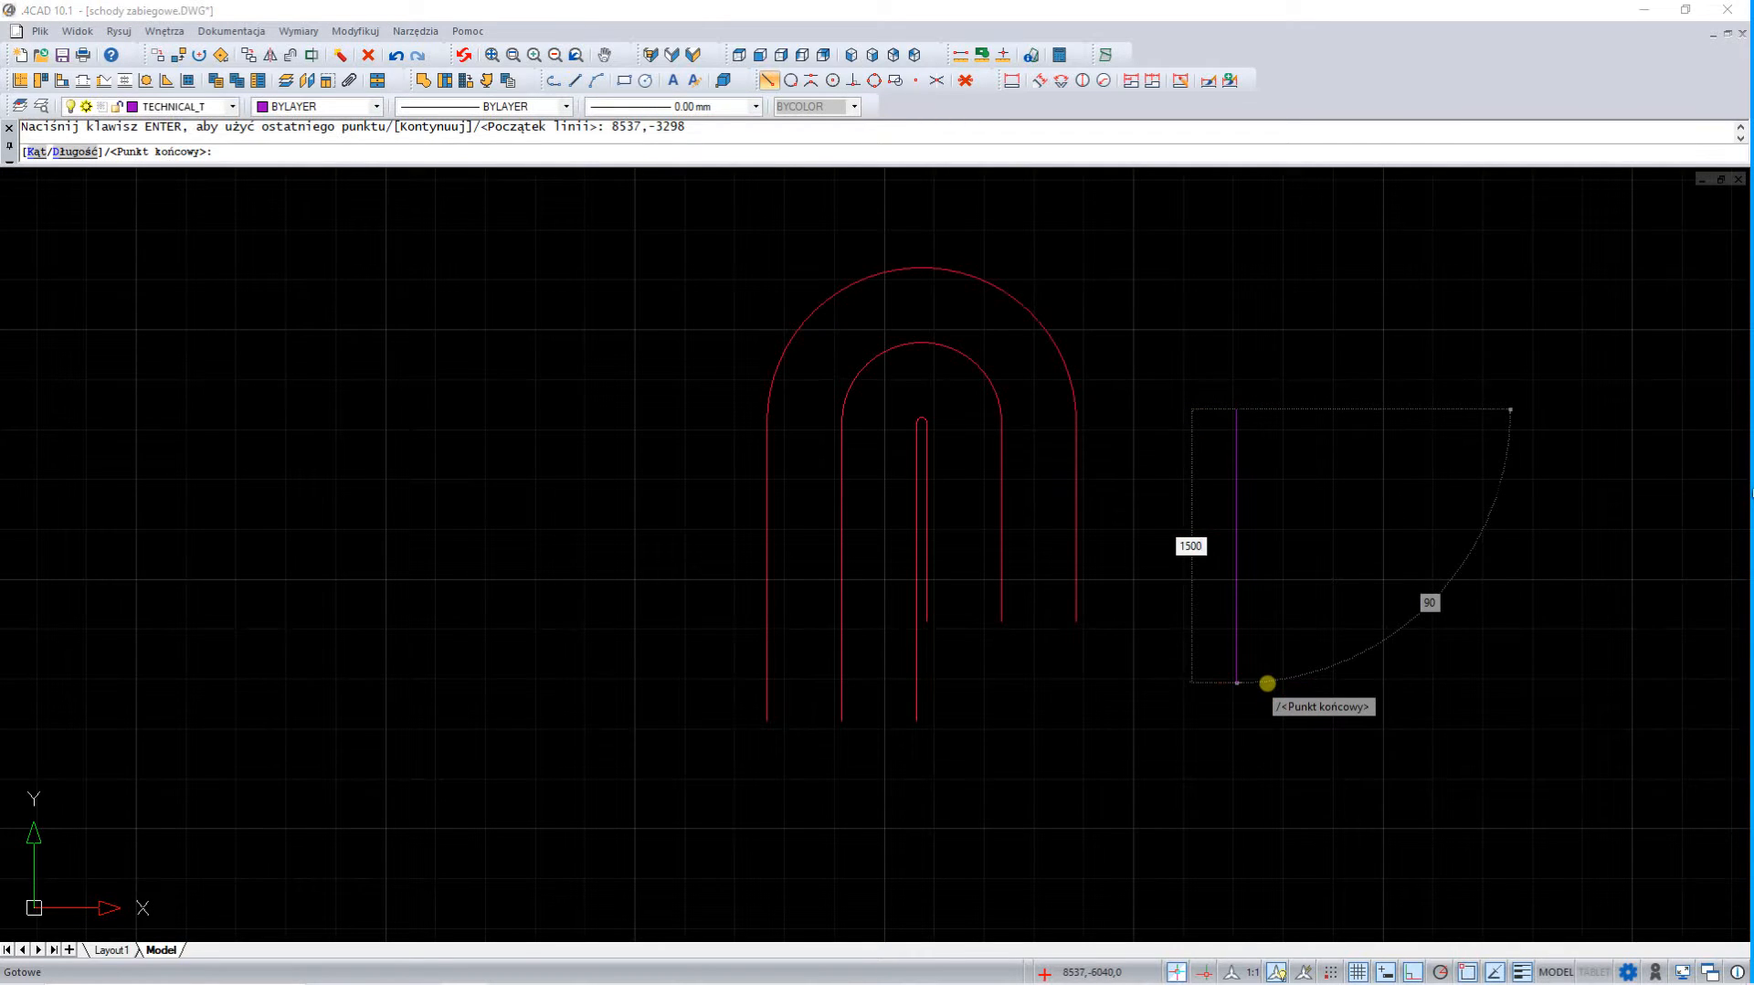
key(Return)
key(Escape)
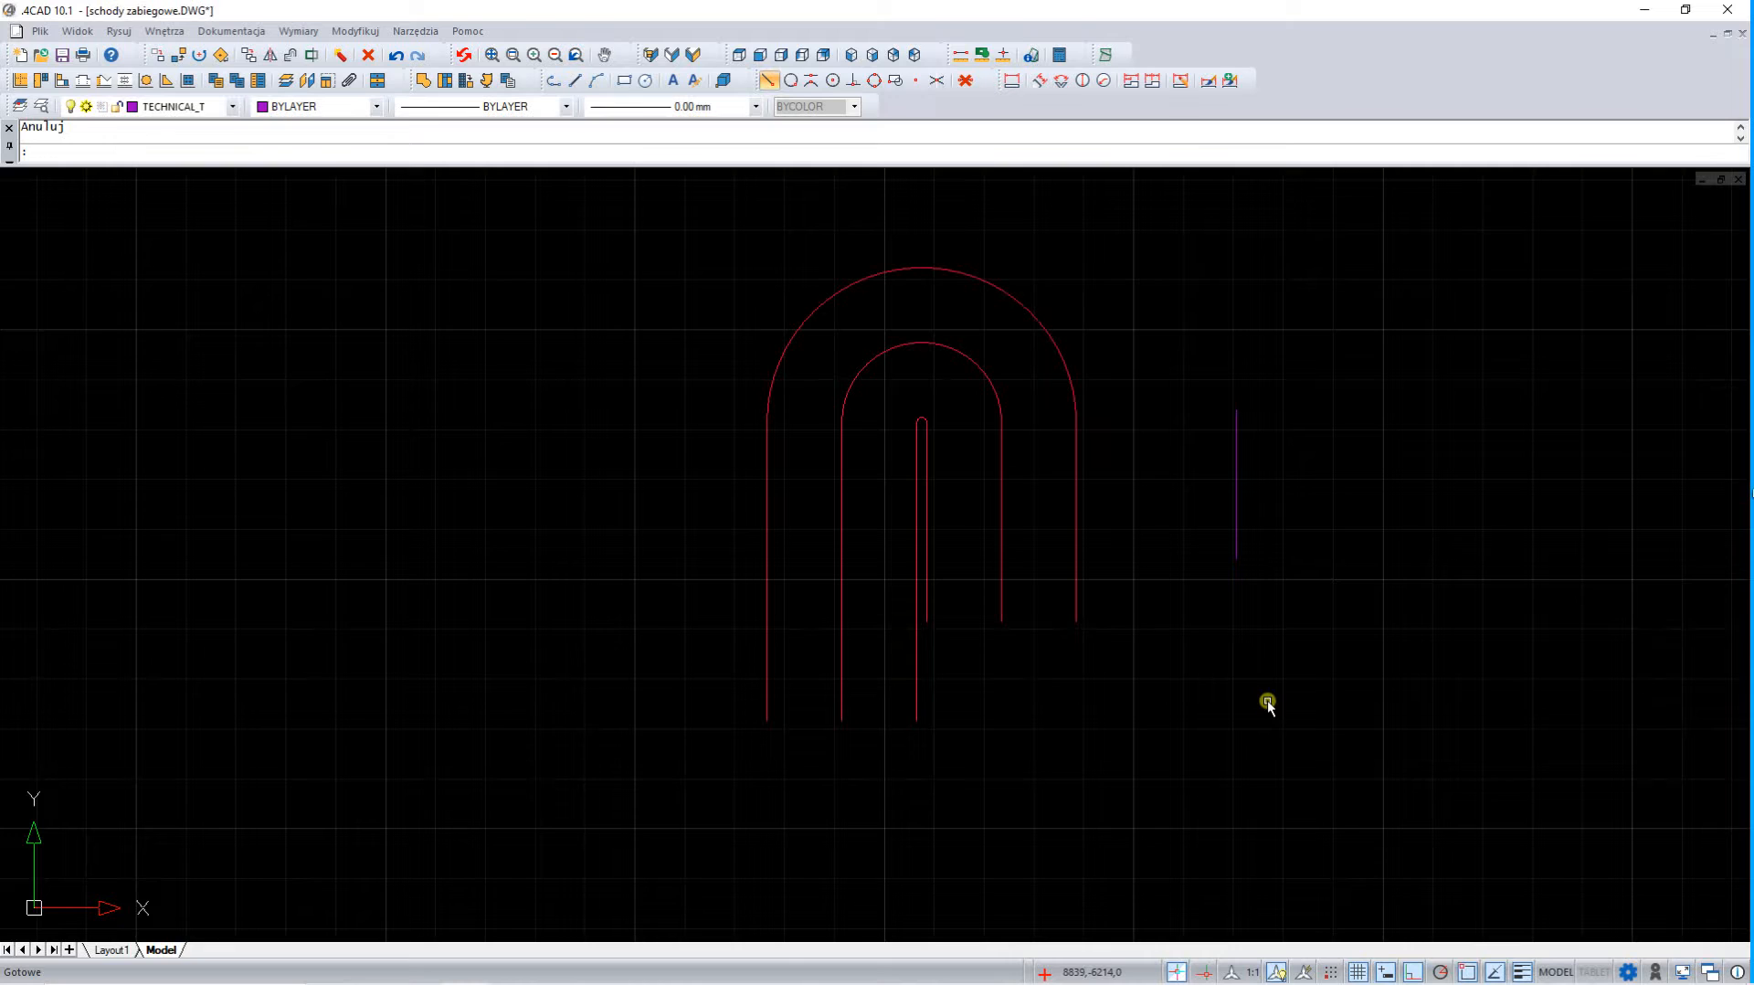
Define the separate vertical line as block ST with midpoint snapping on, its midpoint picked on screen as base point, and the source object deleted
click(1235, 469)
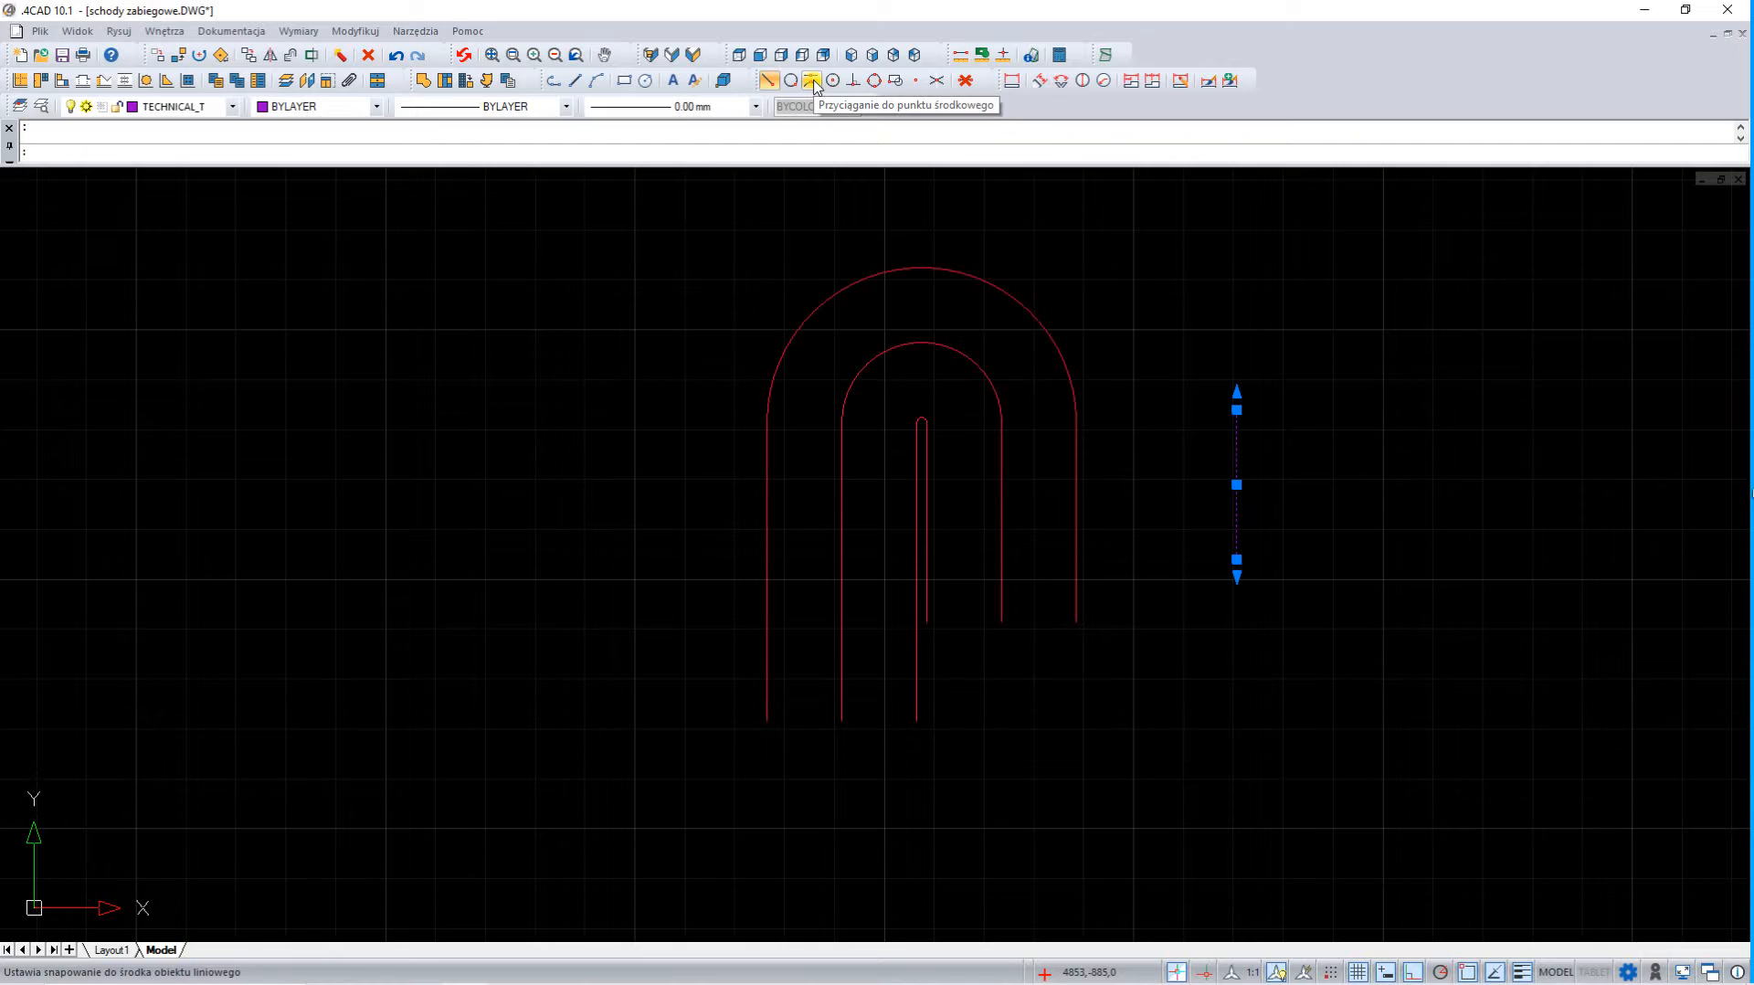
click(812, 82)
text(BL)
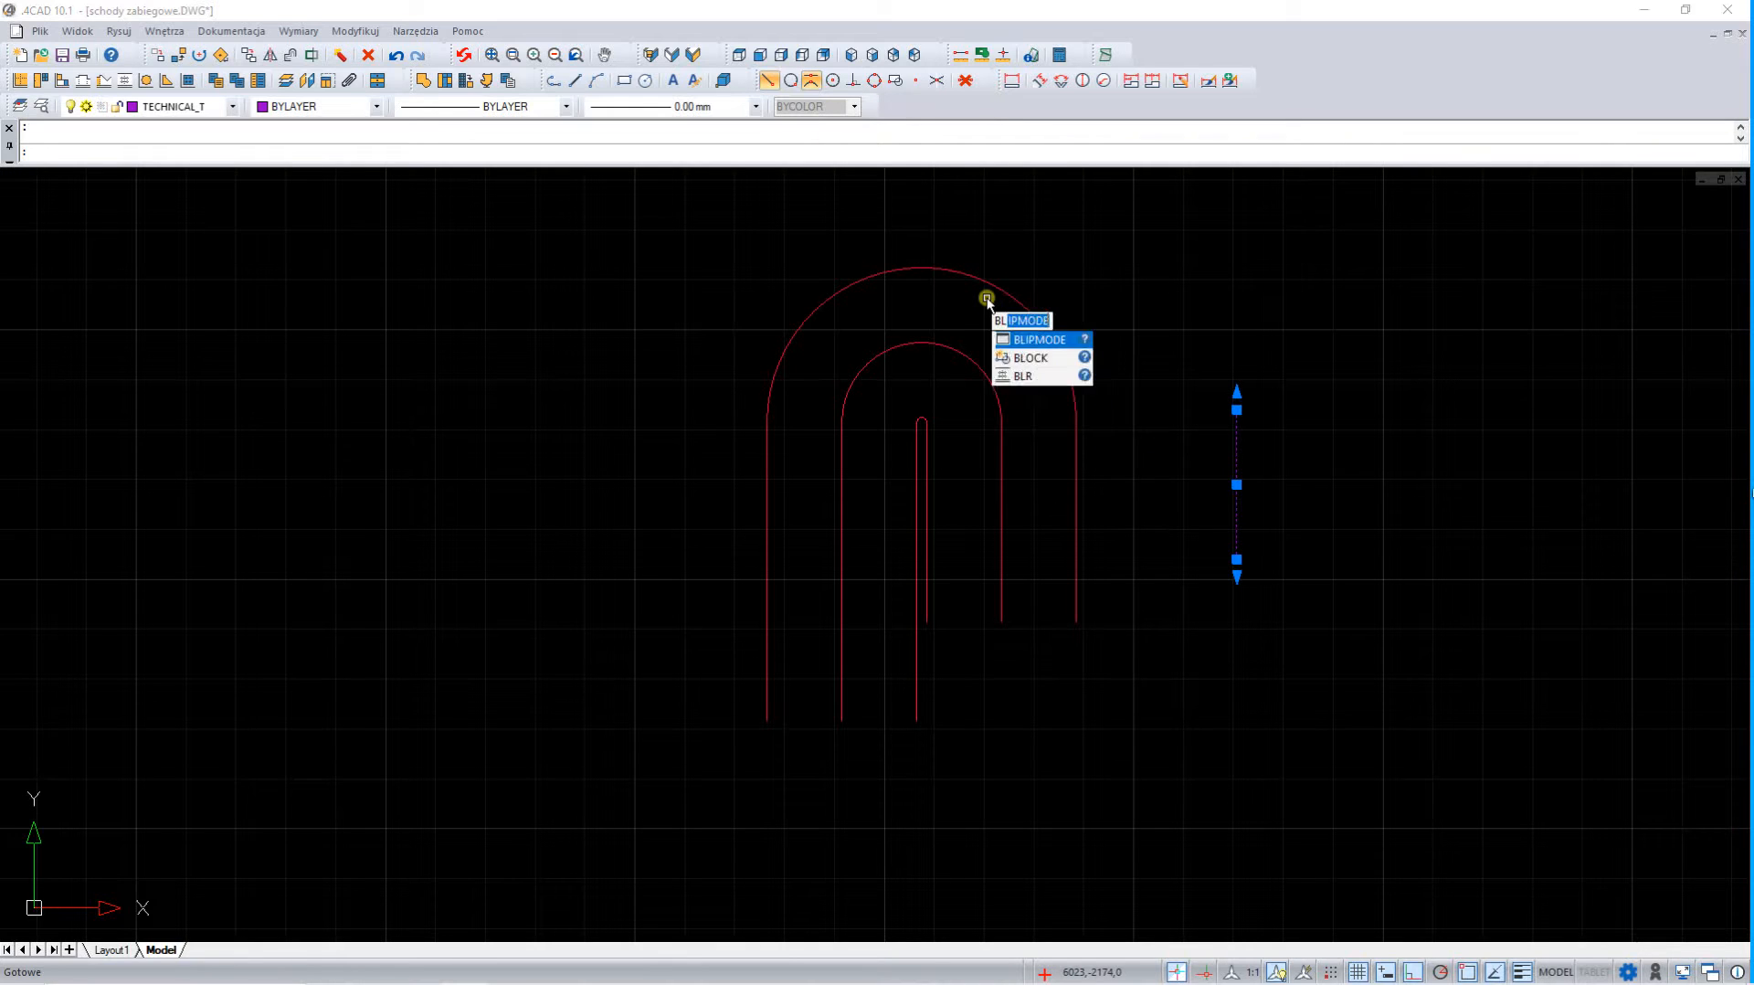
text(OC)
key(Return)
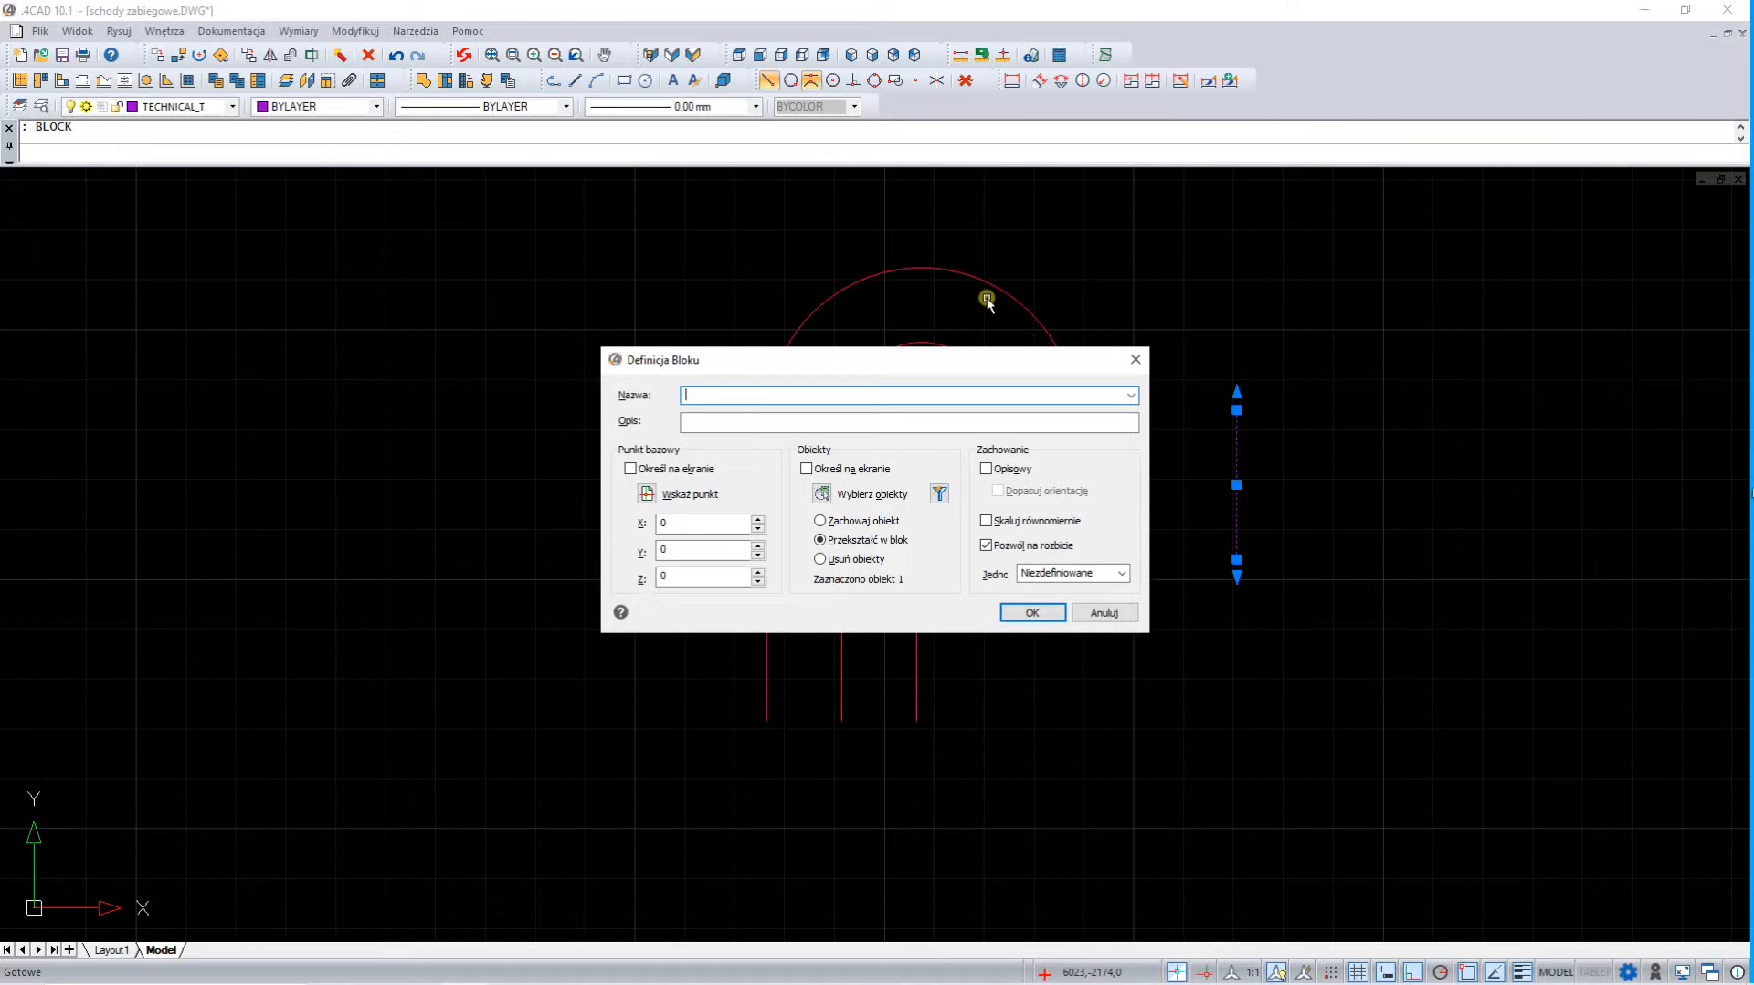
click(629, 469)
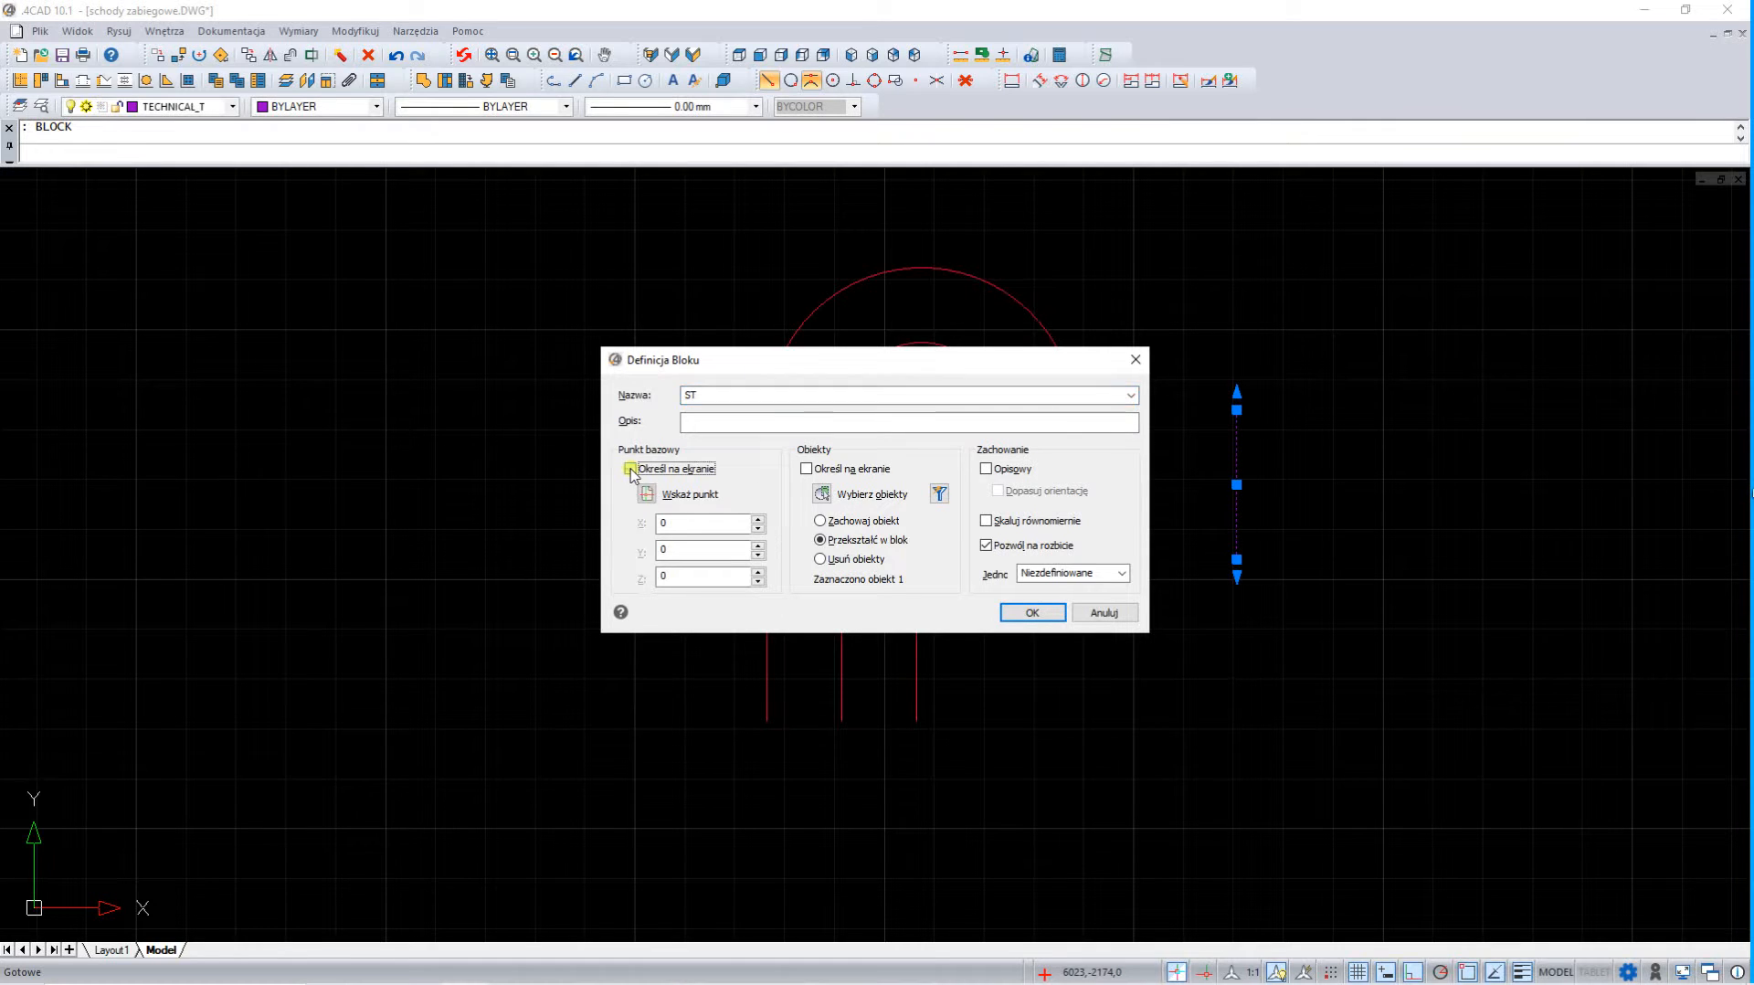
click(820, 559)
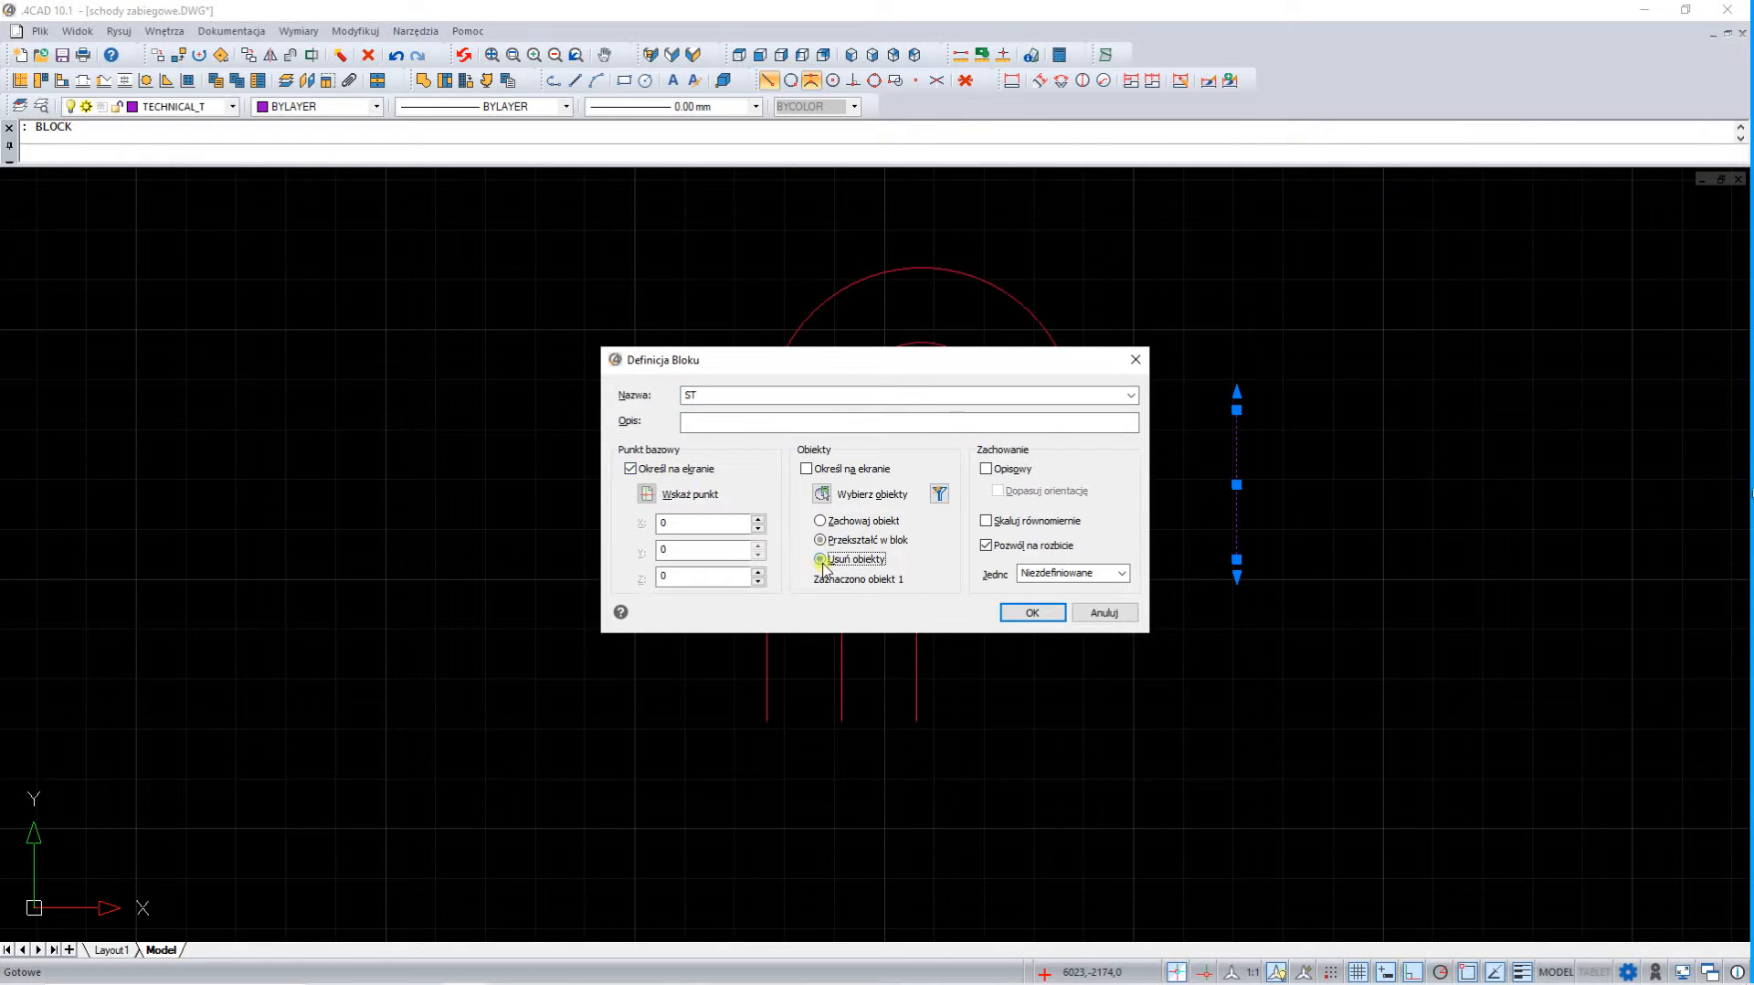
click(1031, 615)
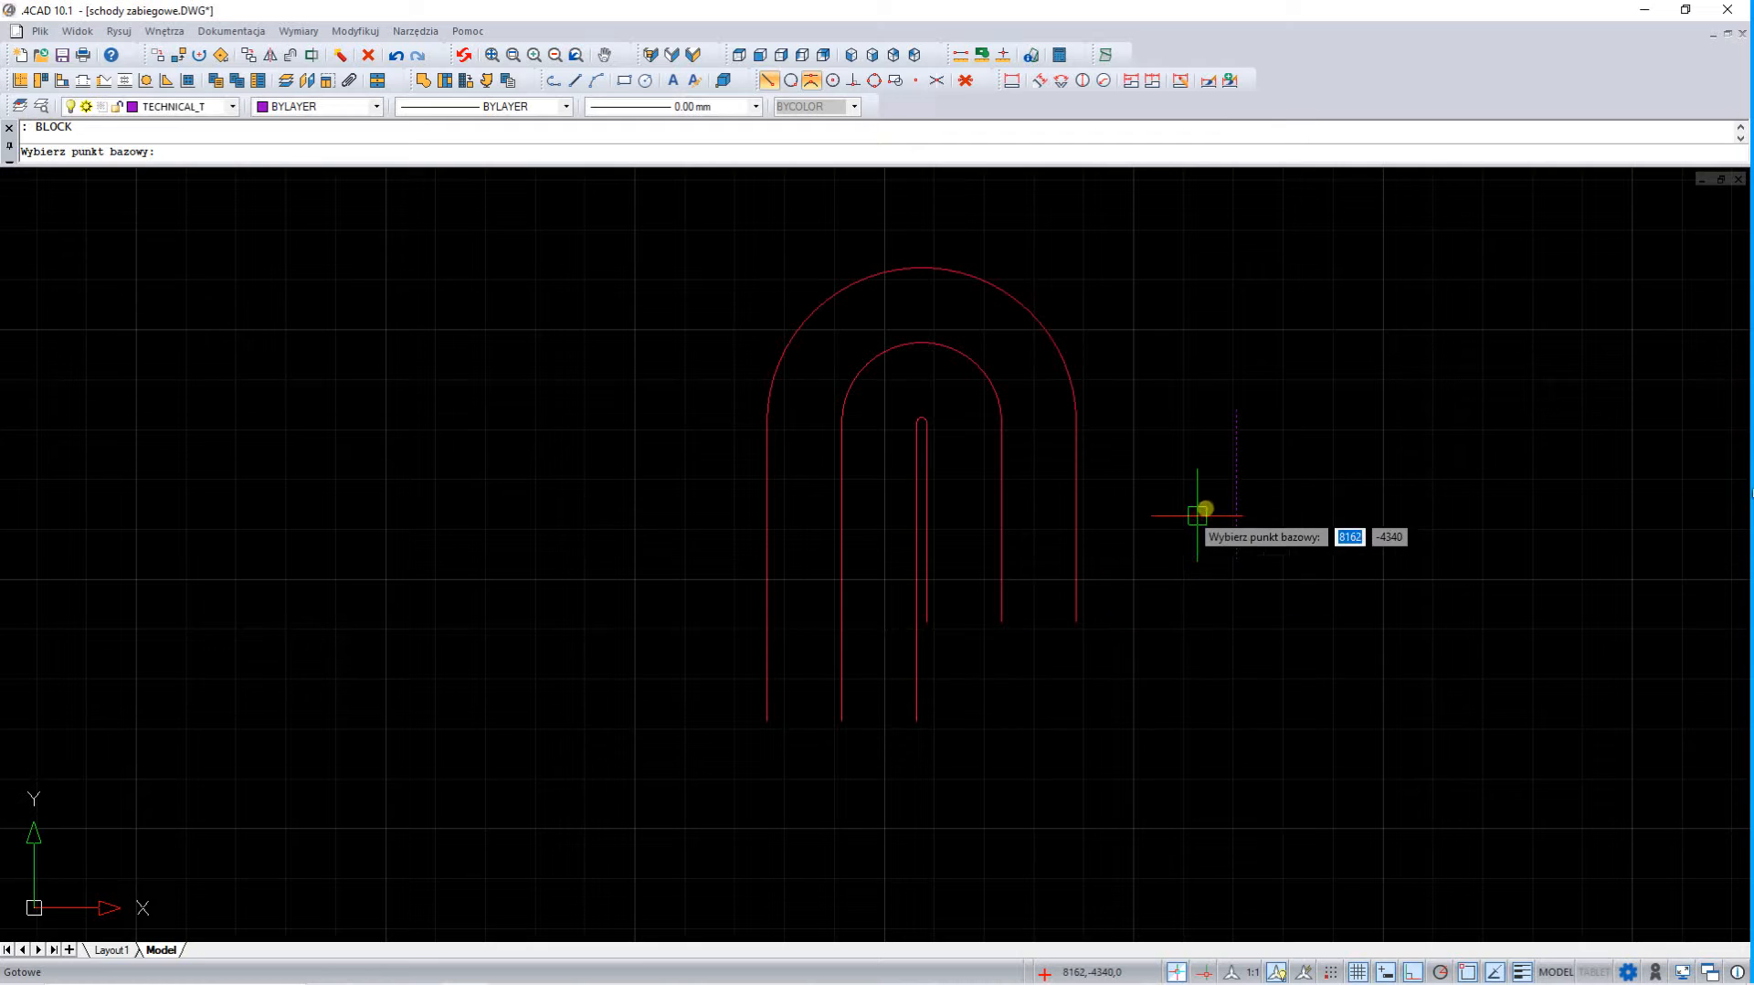
click(1236, 483)
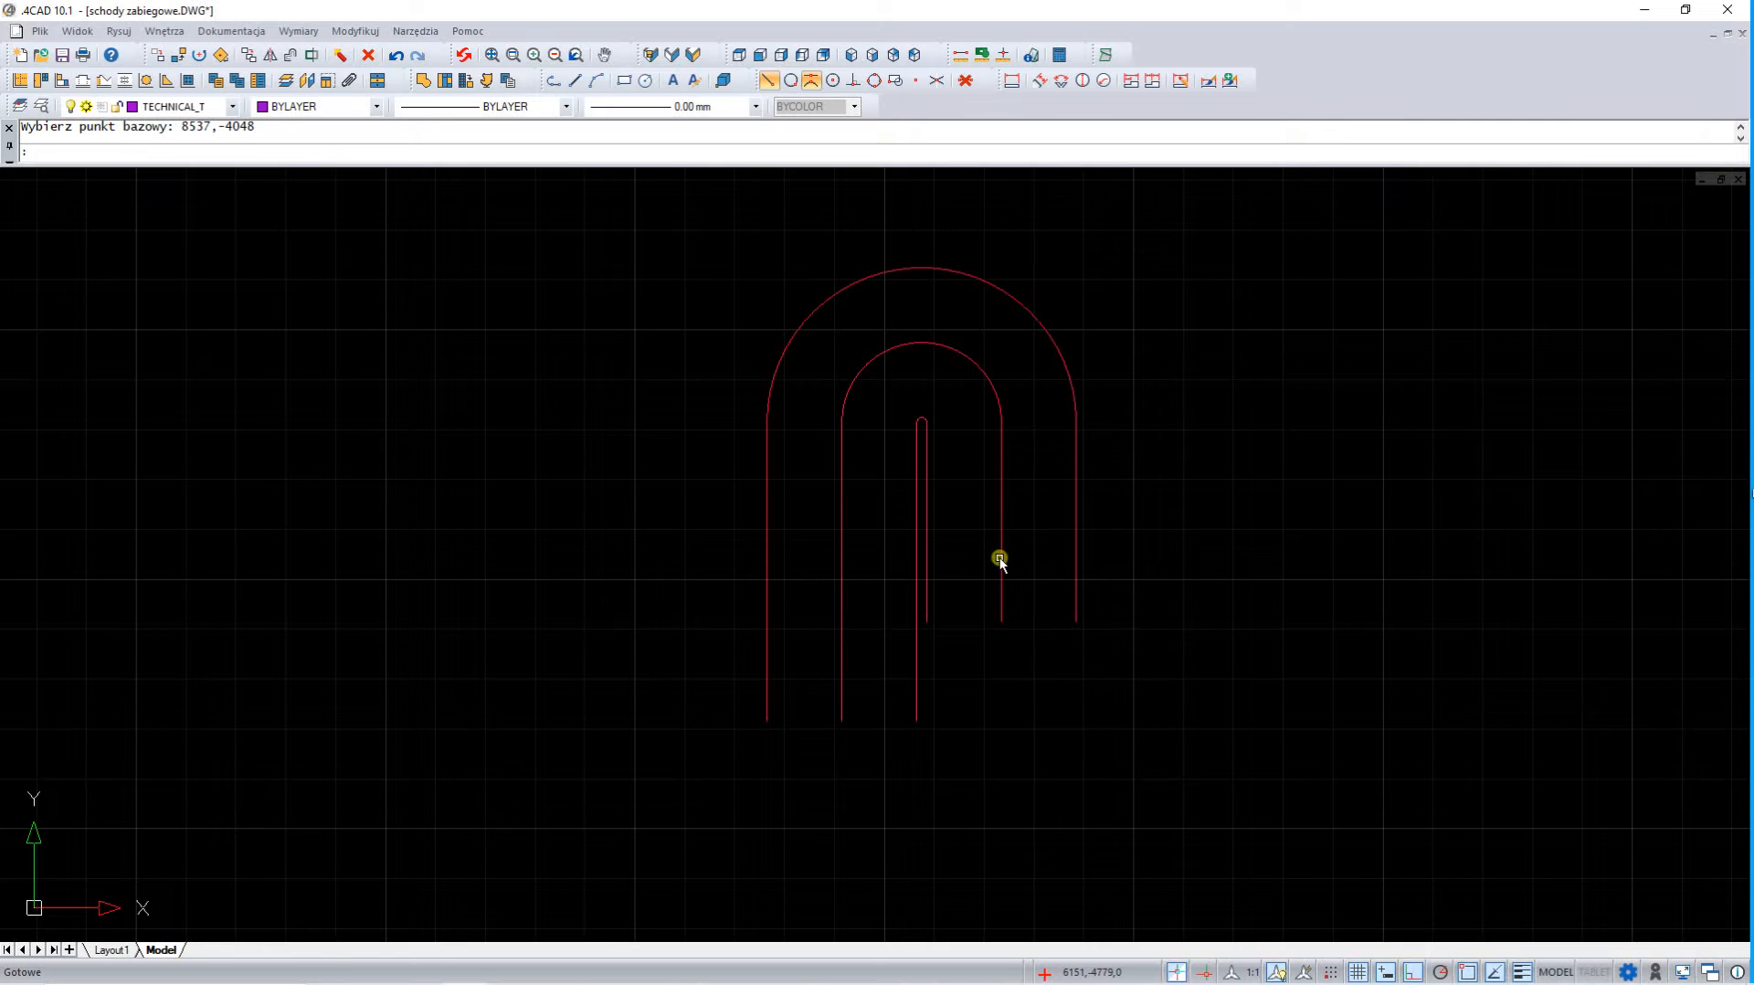
Divide the middle U-shaped polyline into 25 segments with the block ST, aligning the blocks to the polyline
text(D)
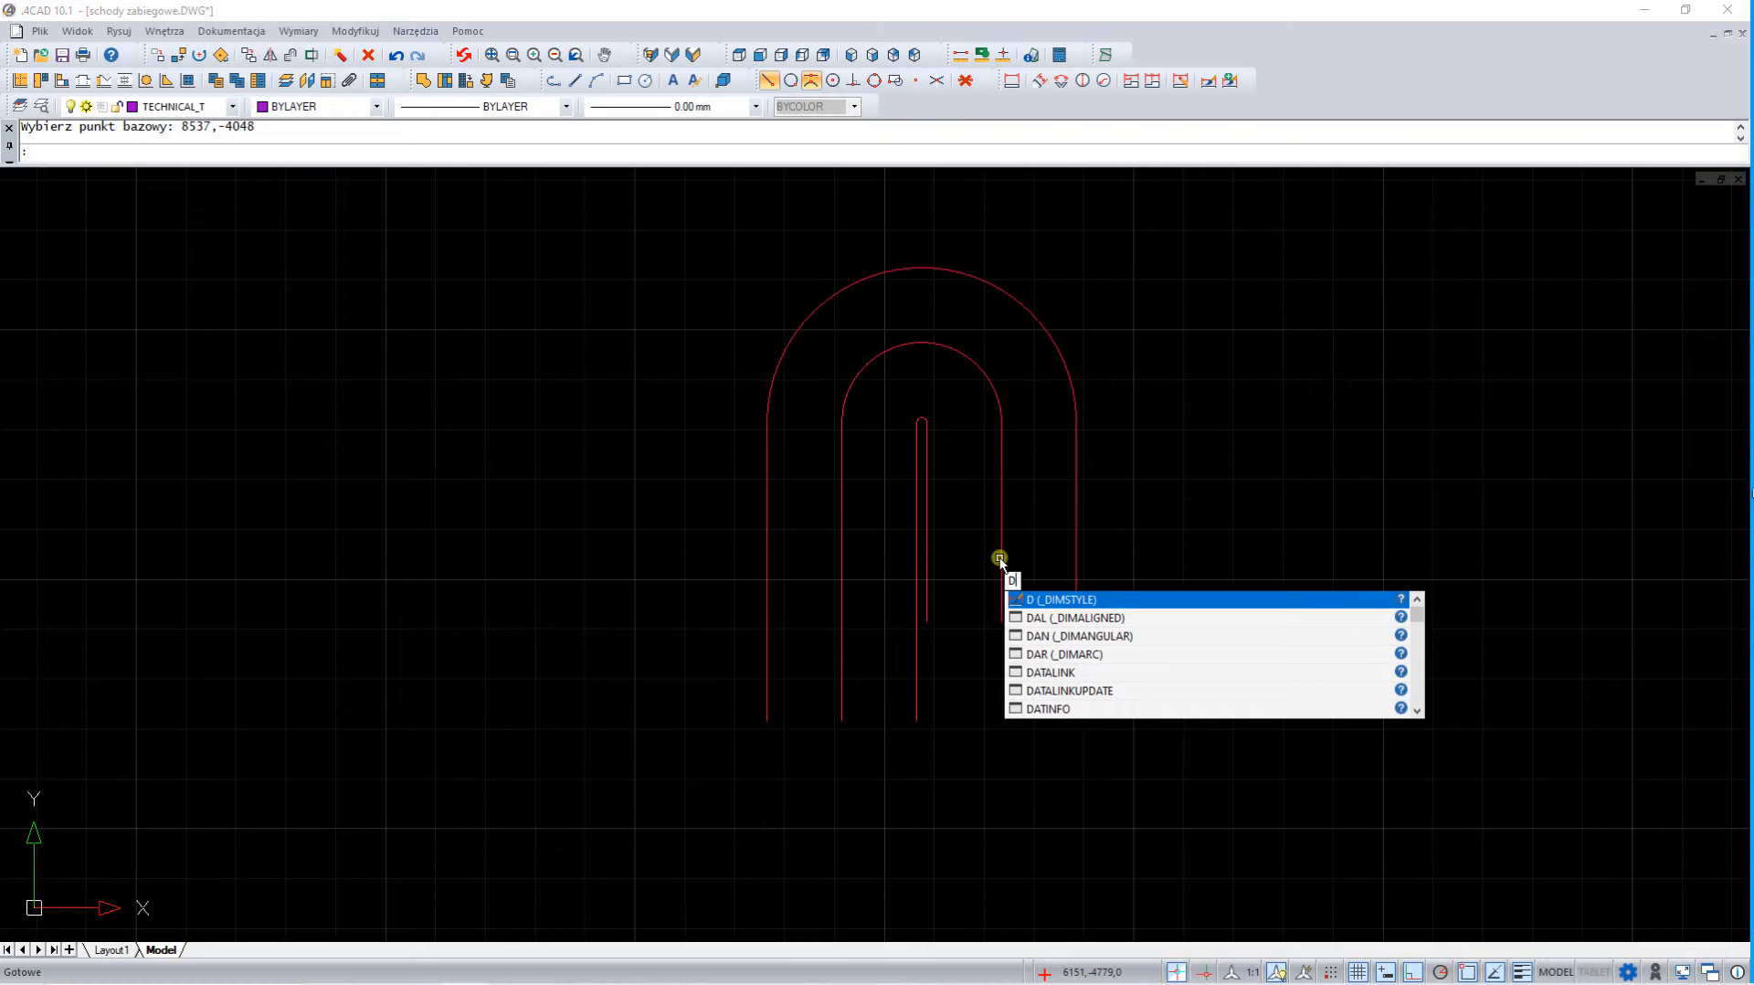
text(IV)
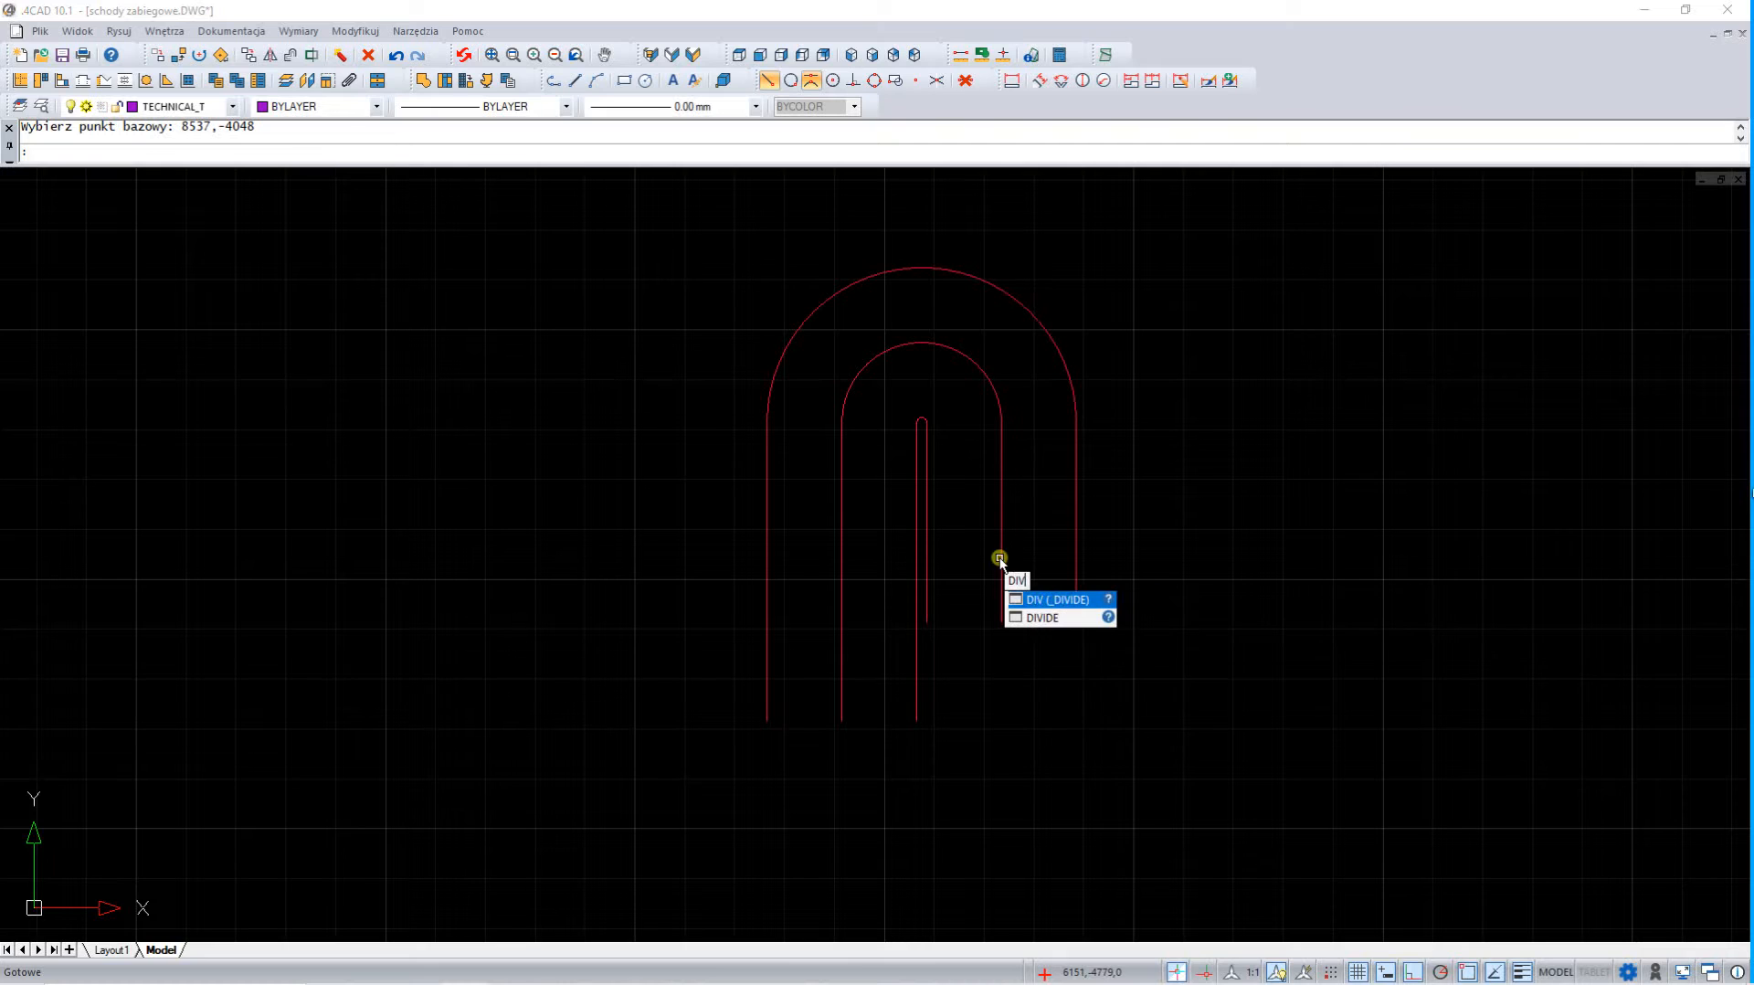
click(1042, 618)
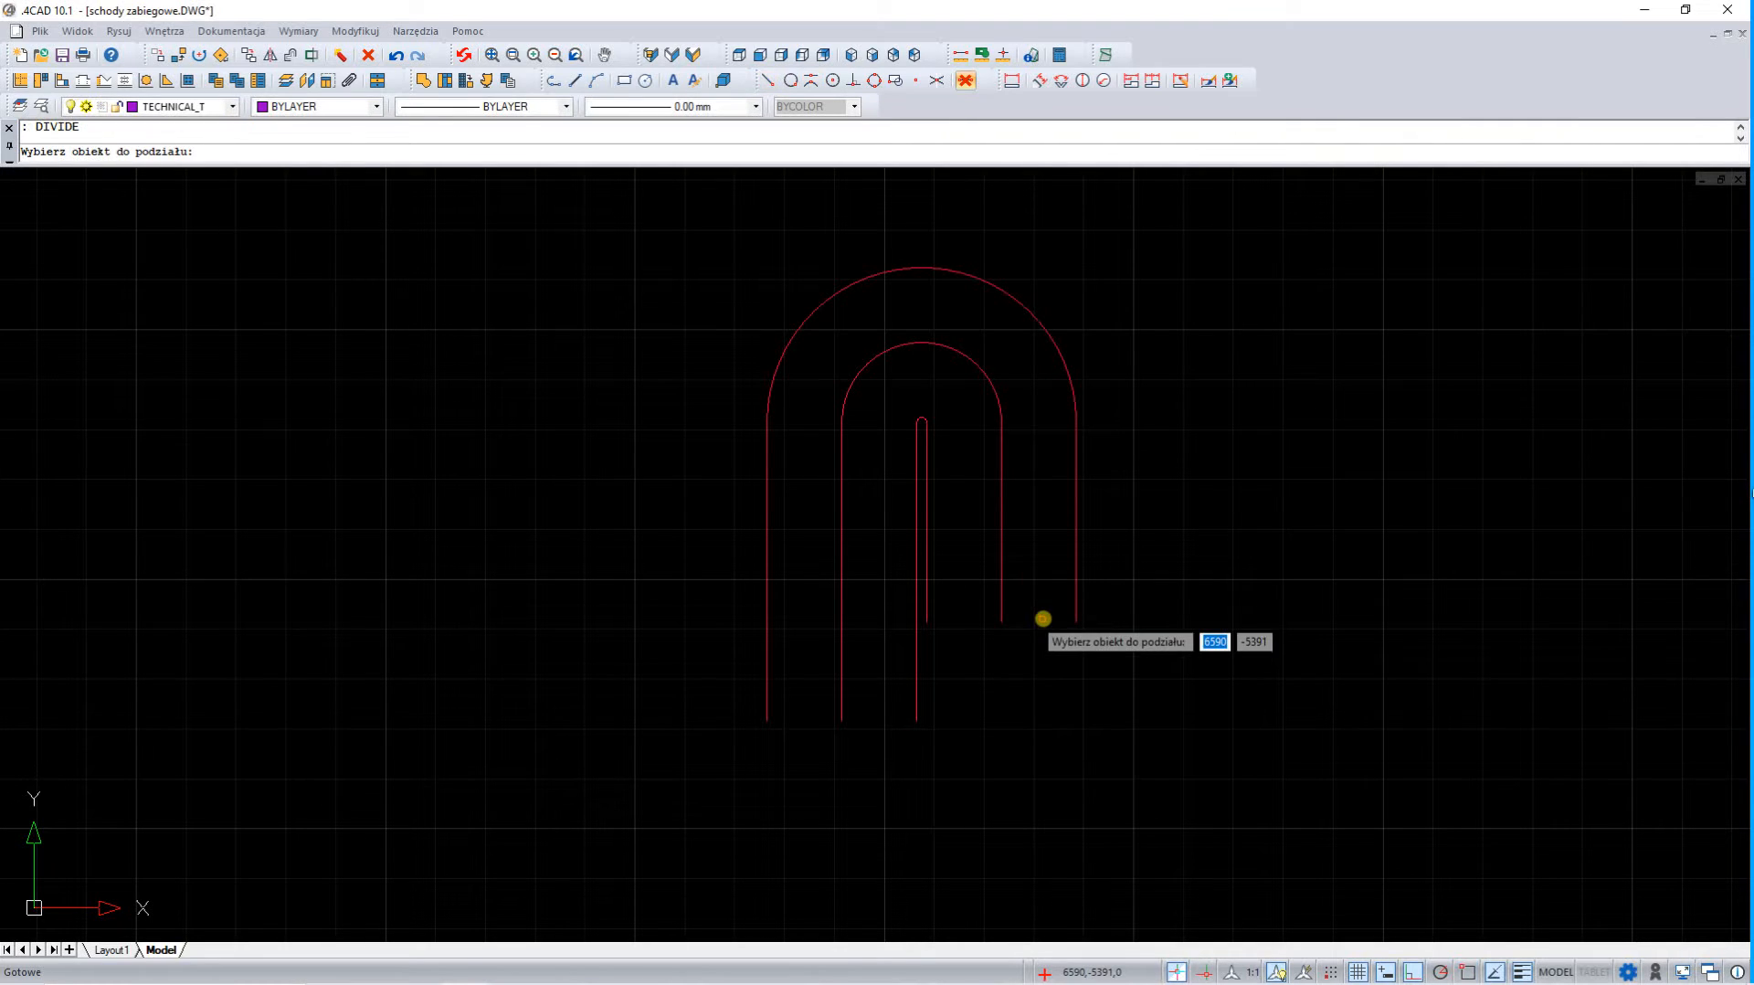
click(1001, 573)
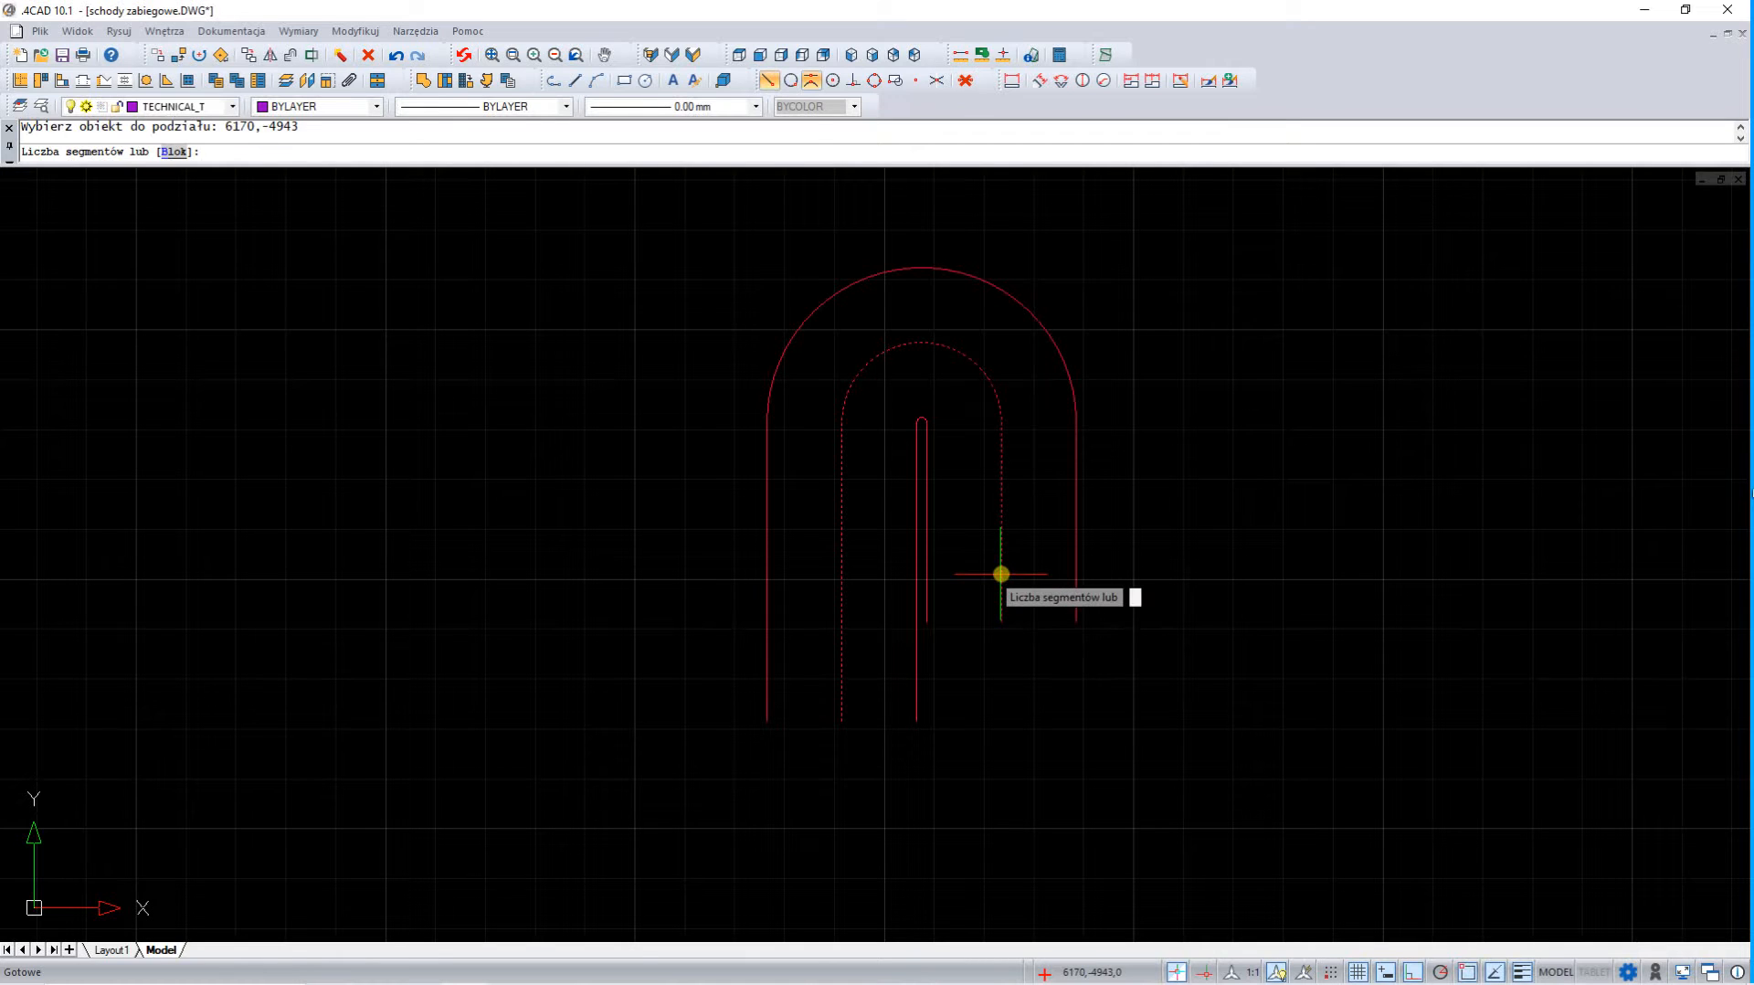
click(169, 152)
text(ST)
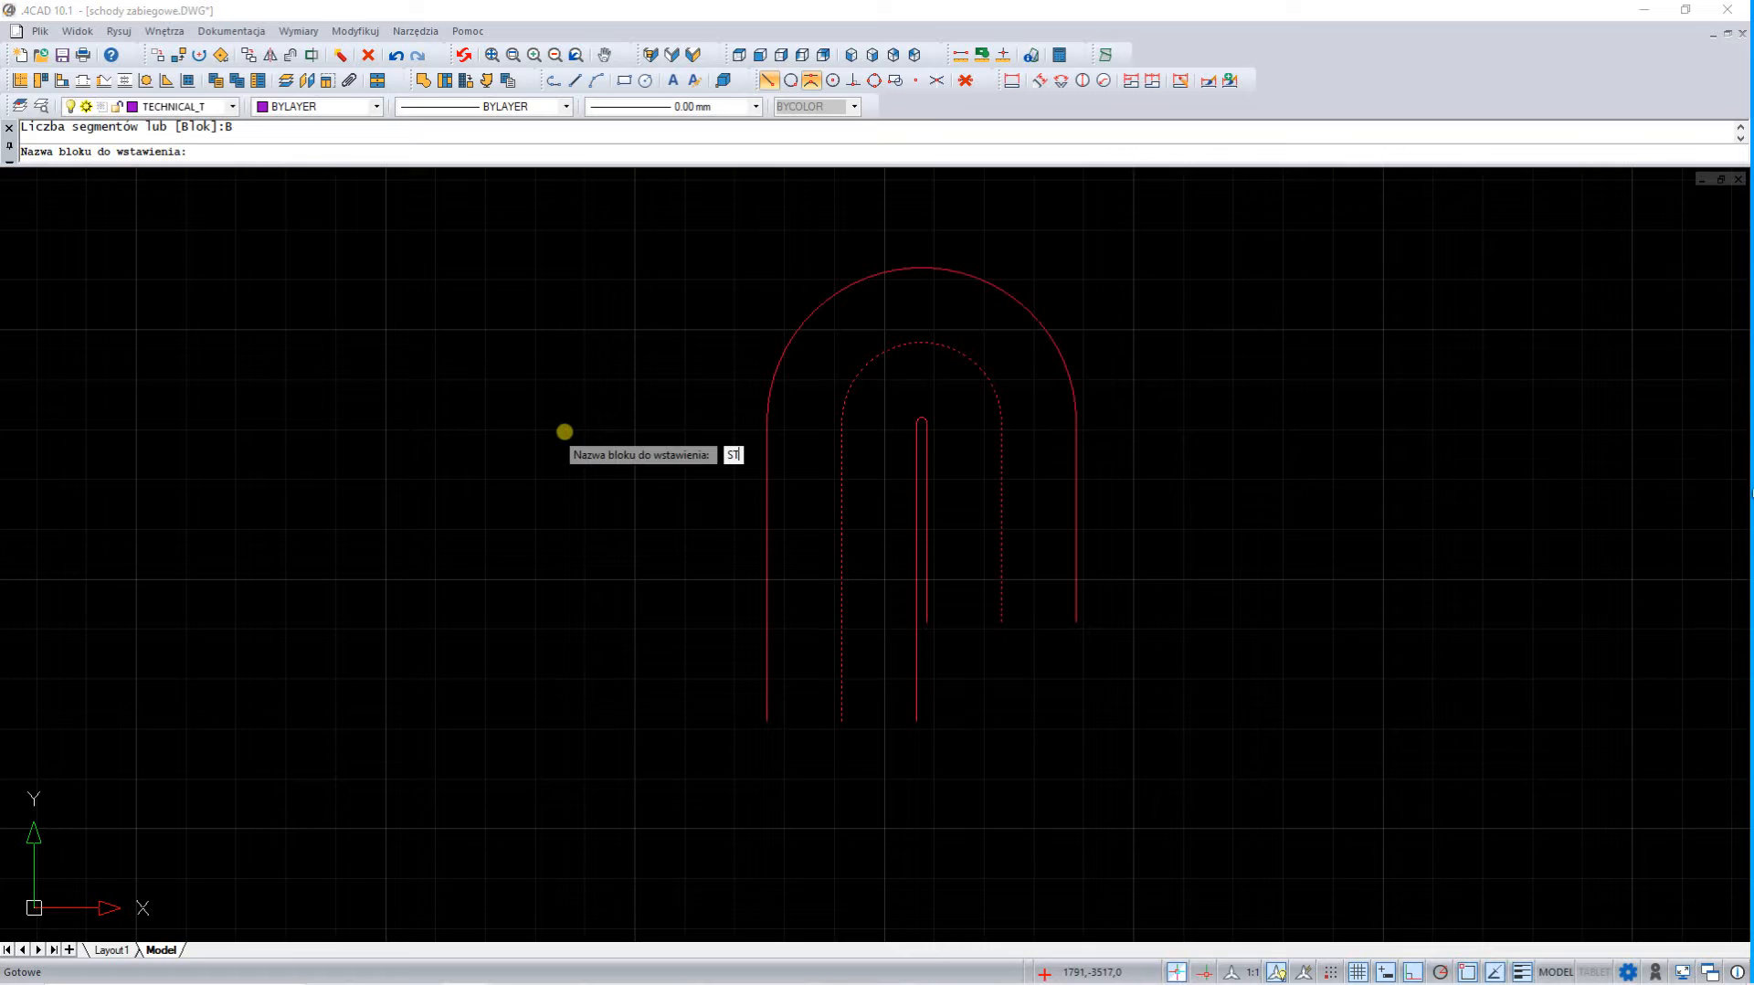
key(Return)
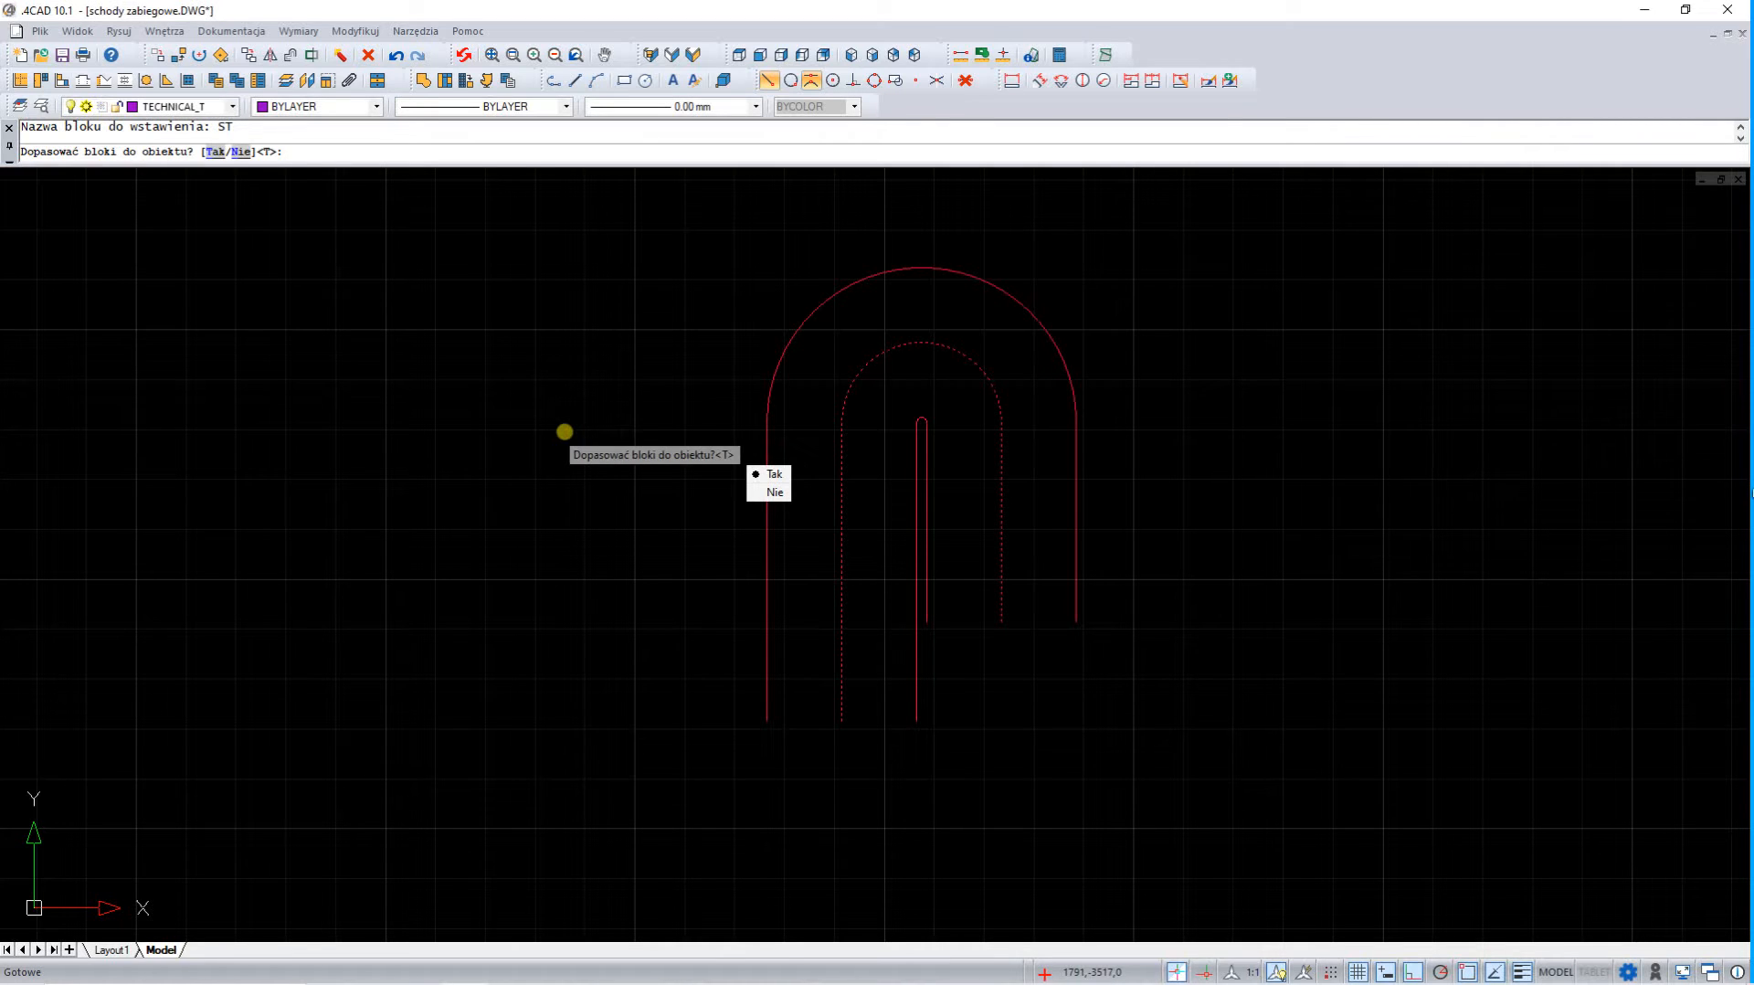
key(Return)
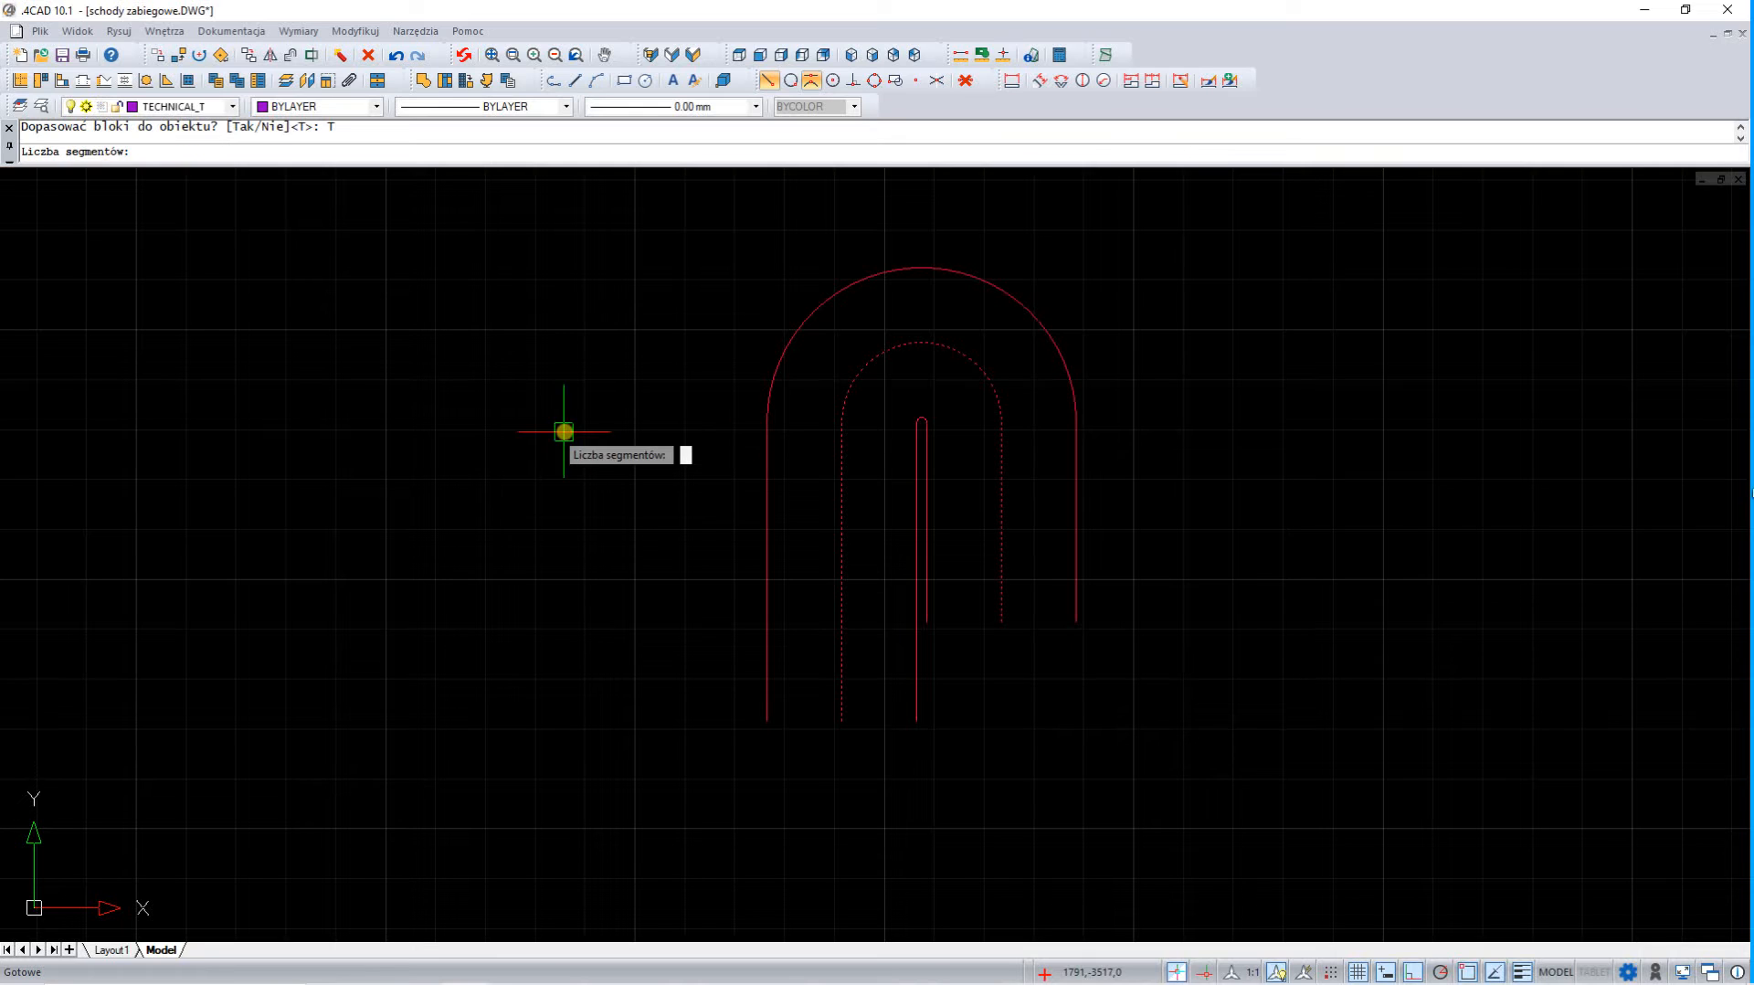
text(25)
key(Return)
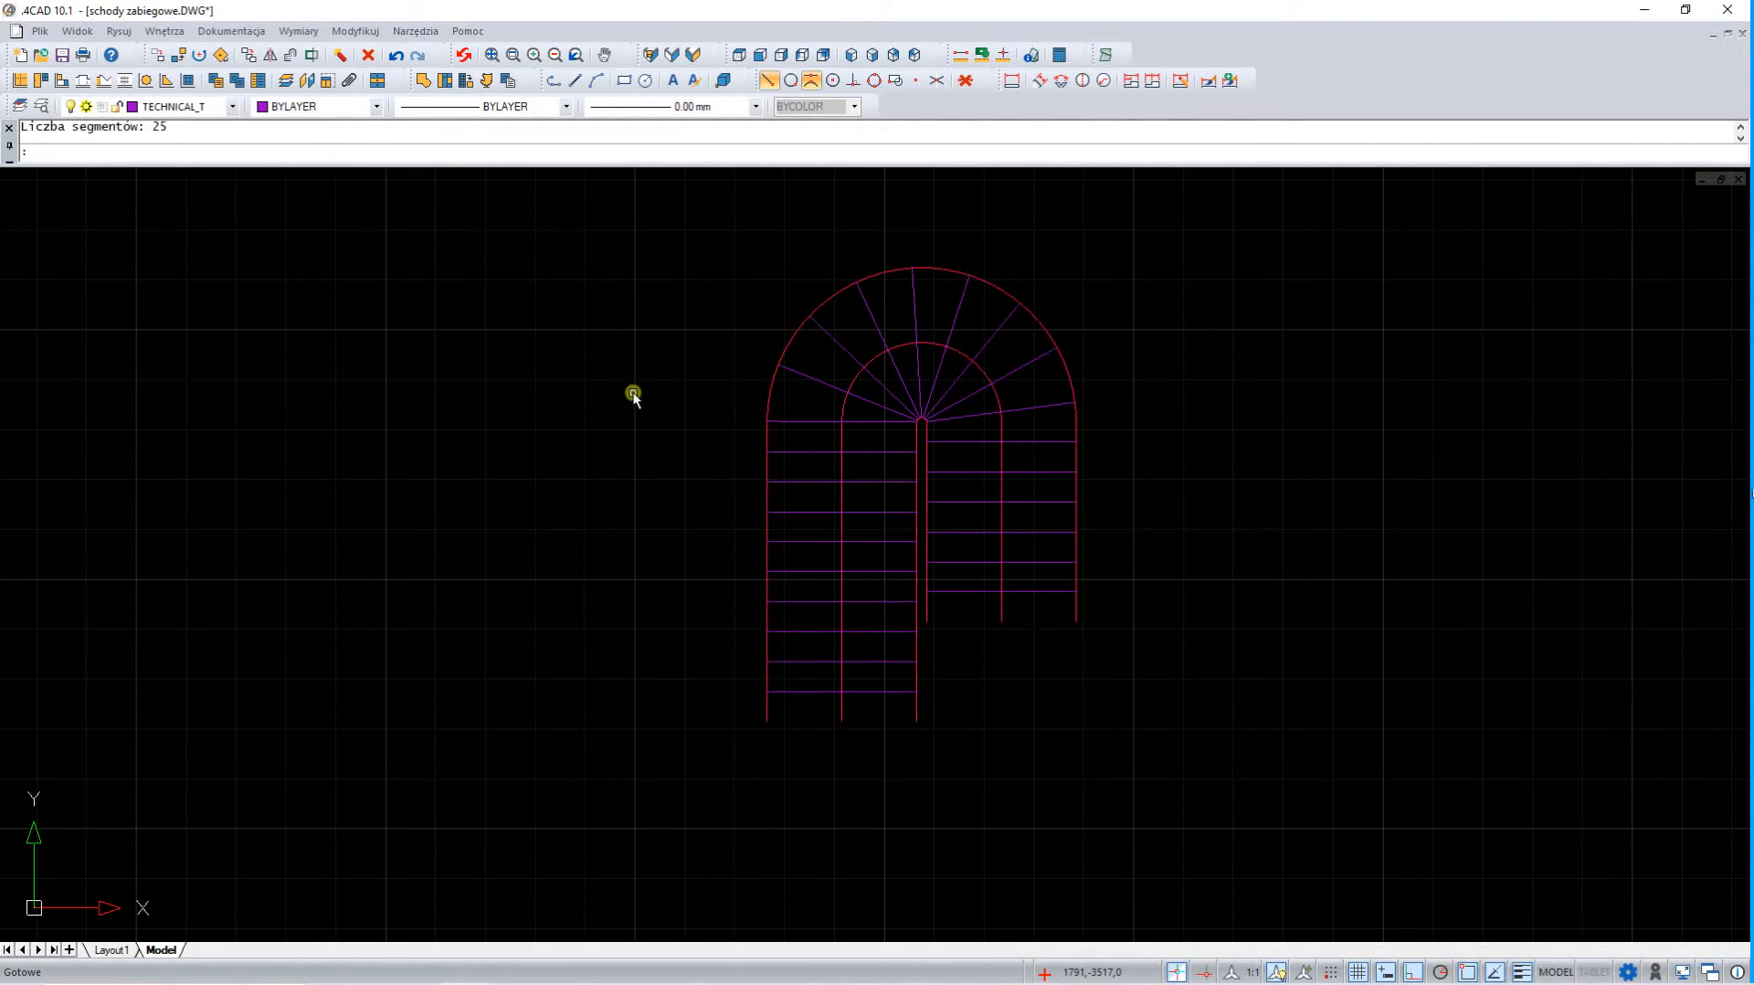
Turn off midpoint snapping and draw a line between the inner and outer polyline endpoints to close the shorter flight
click(811, 85)
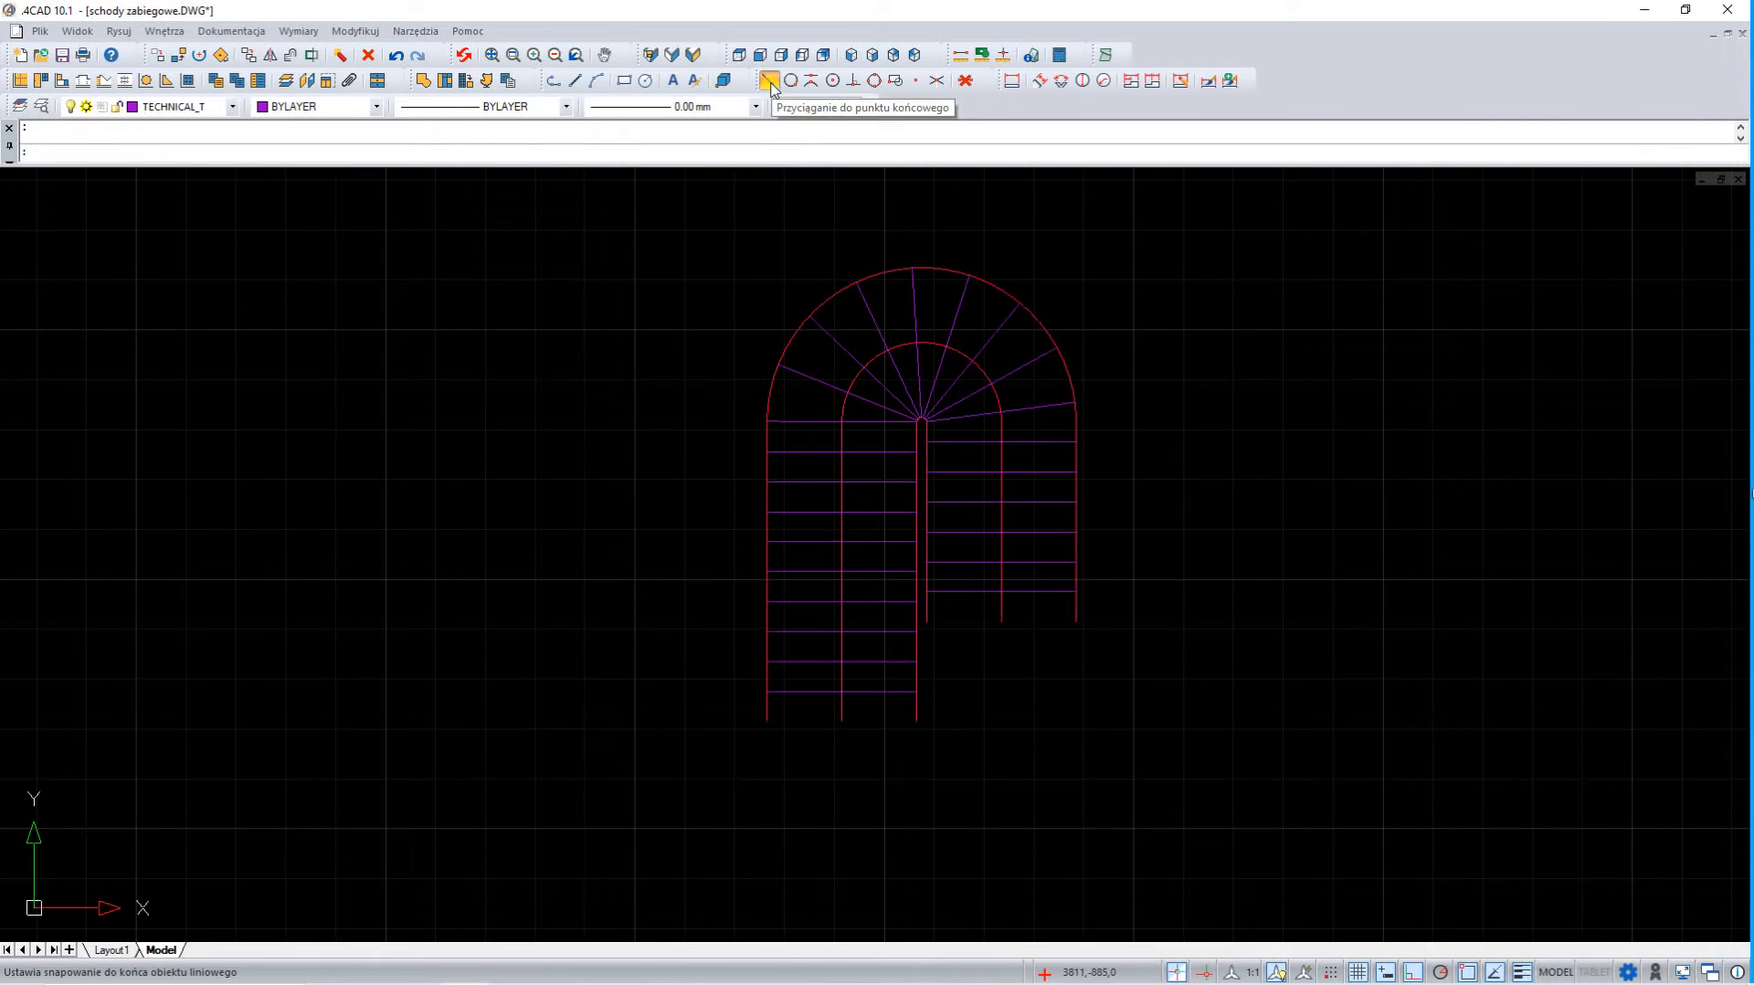
click(770, 83)
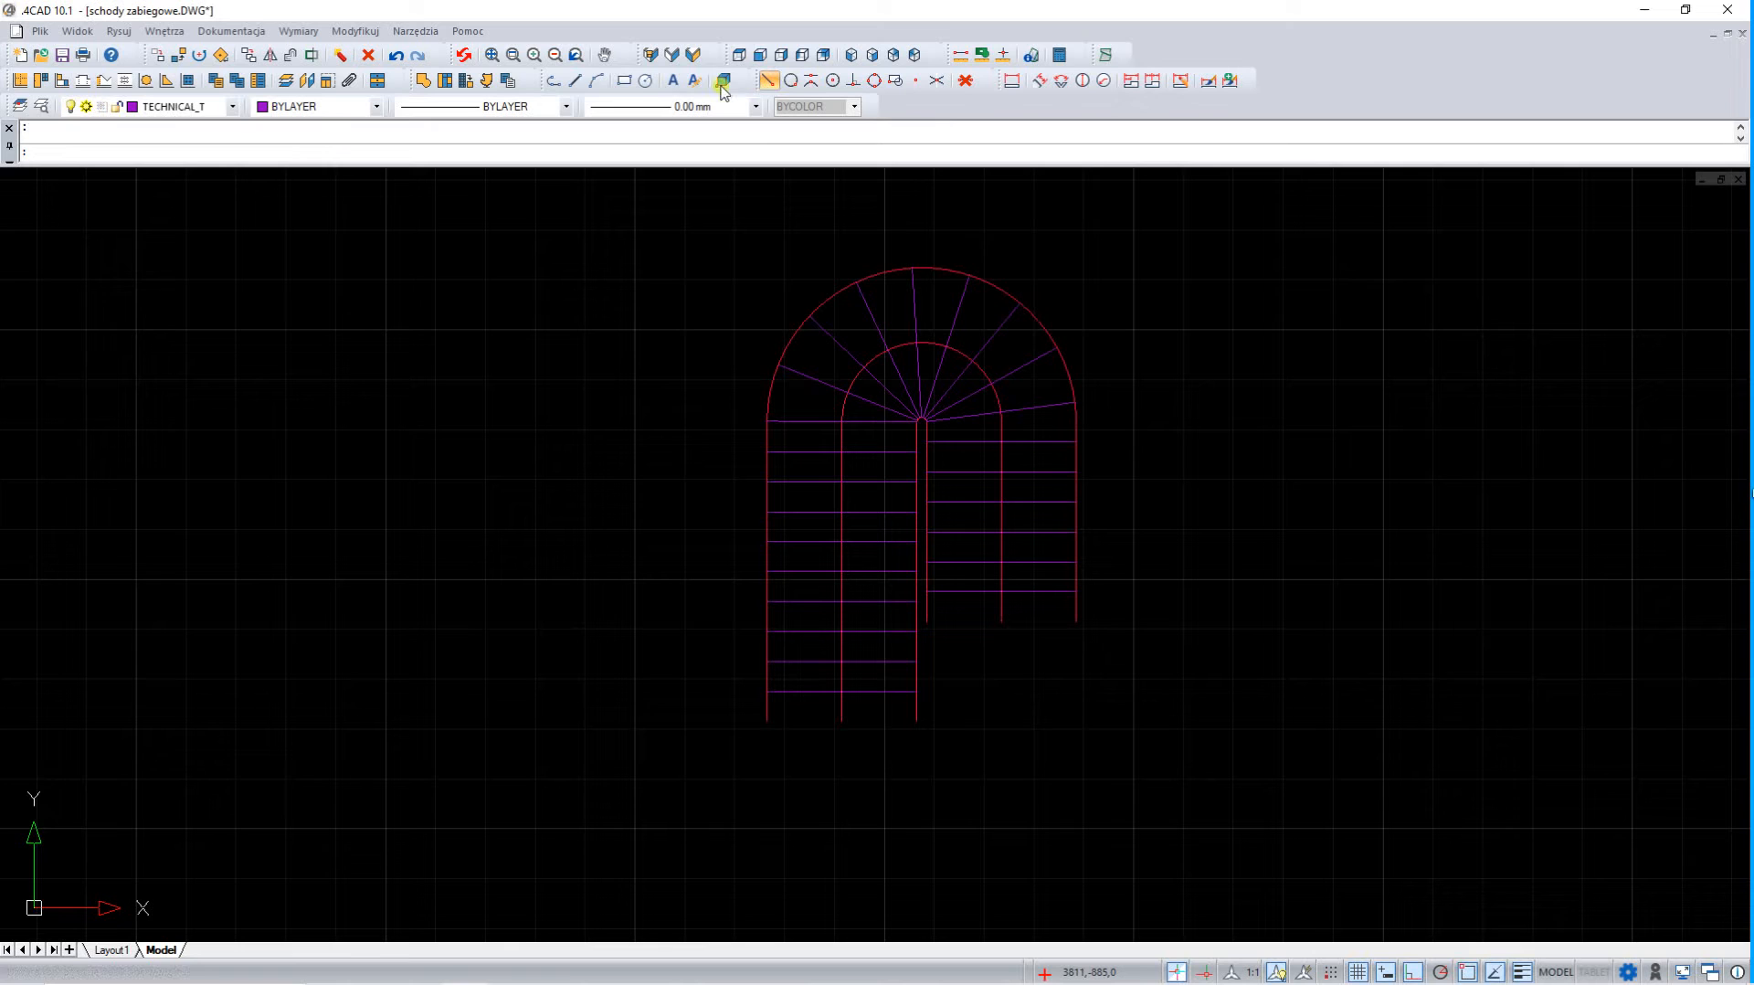
click(577, 84)
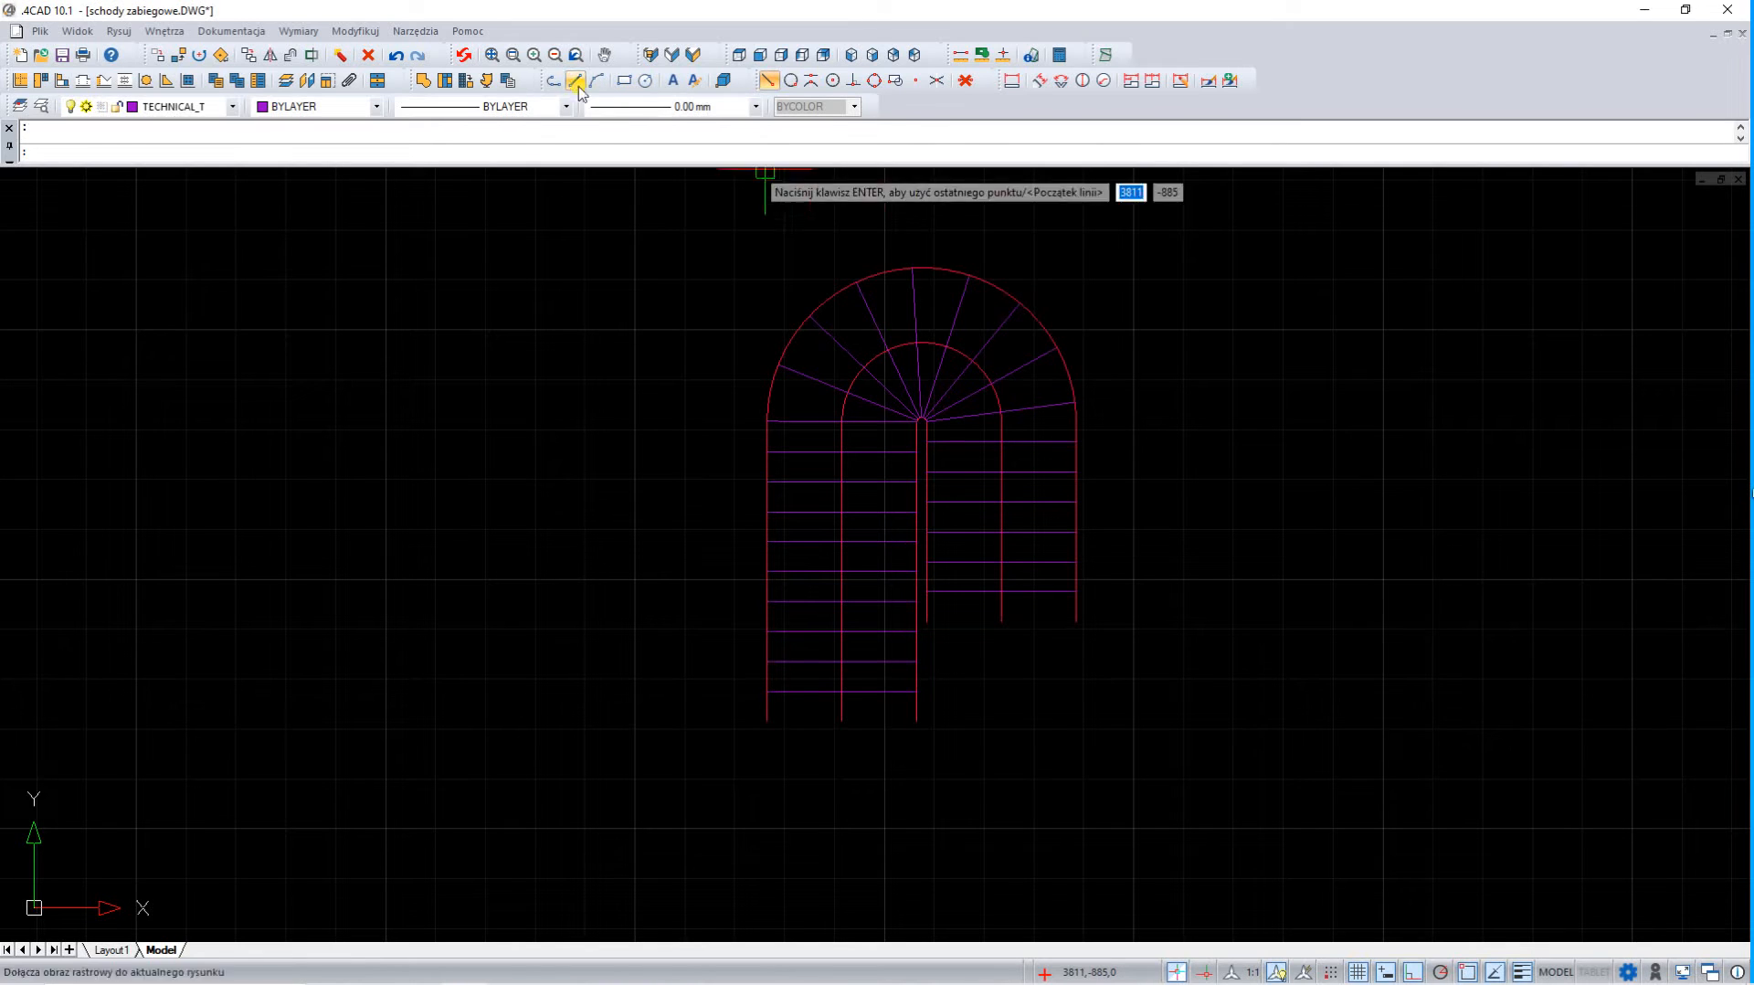
click(928, 622)
click(1076, 621)
key(Return)
Close the longer flight's open end with a line between the outer and inner polyline endpoints, and delete the middle polyline
key(Return)
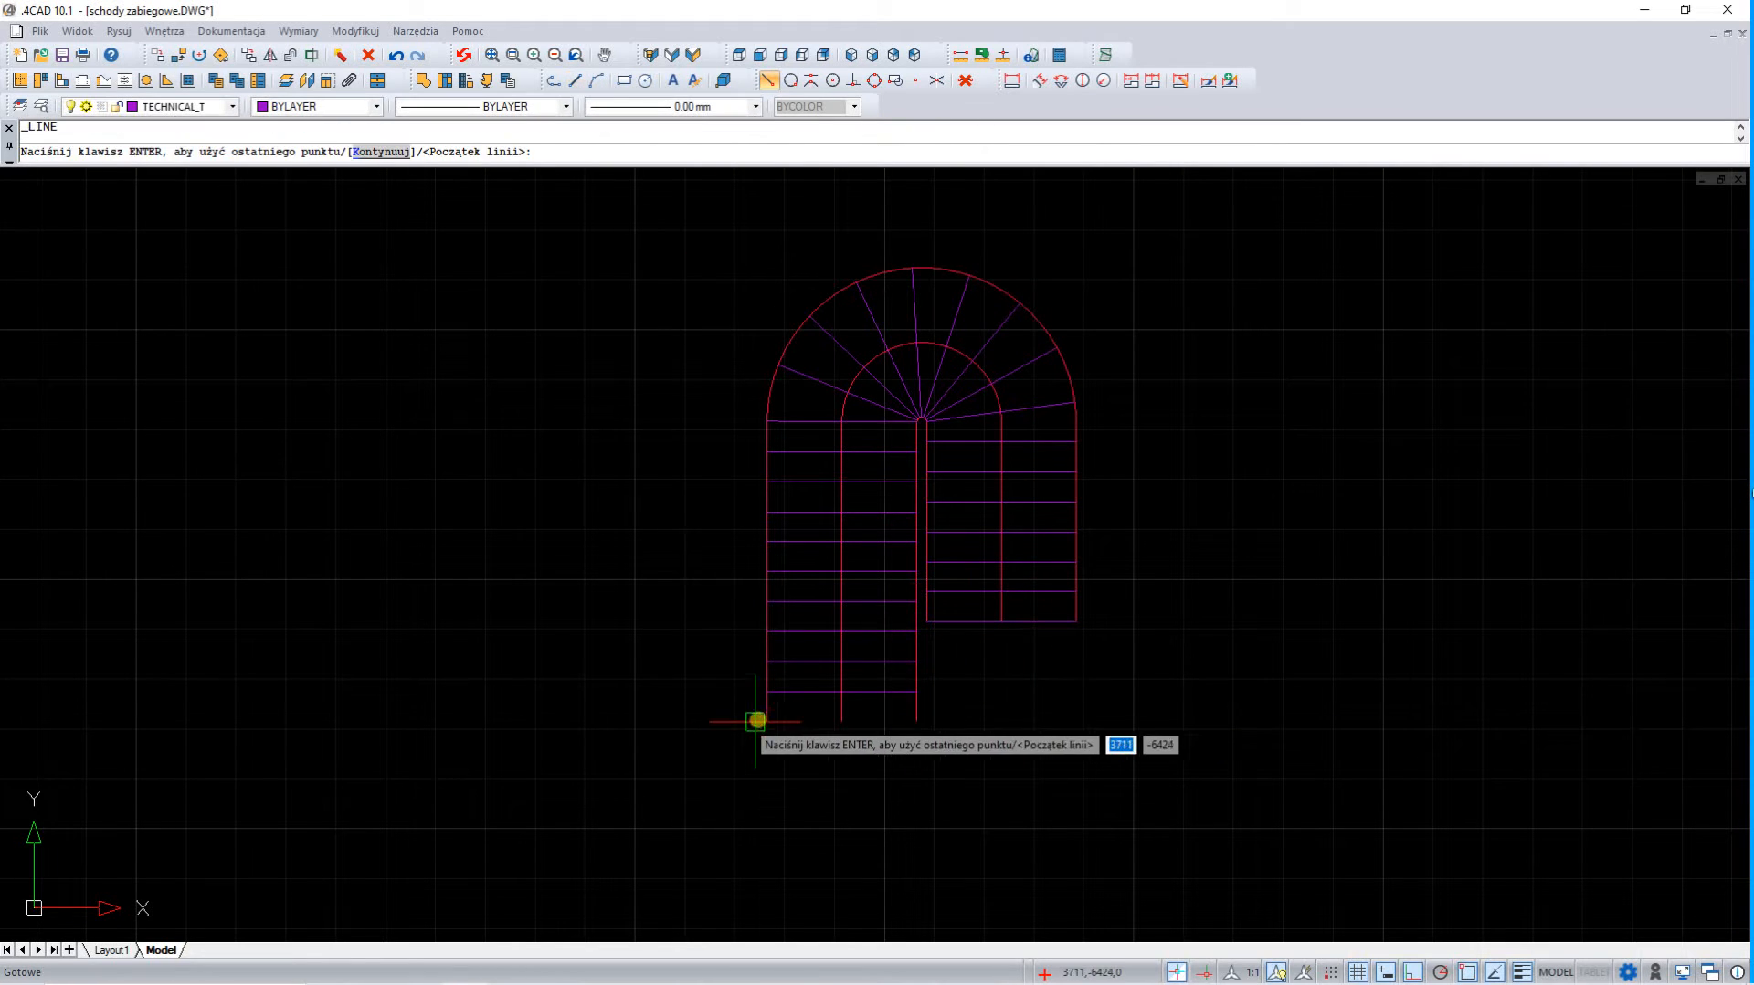
click(767, 720)
click(913, 720)
key(Return)
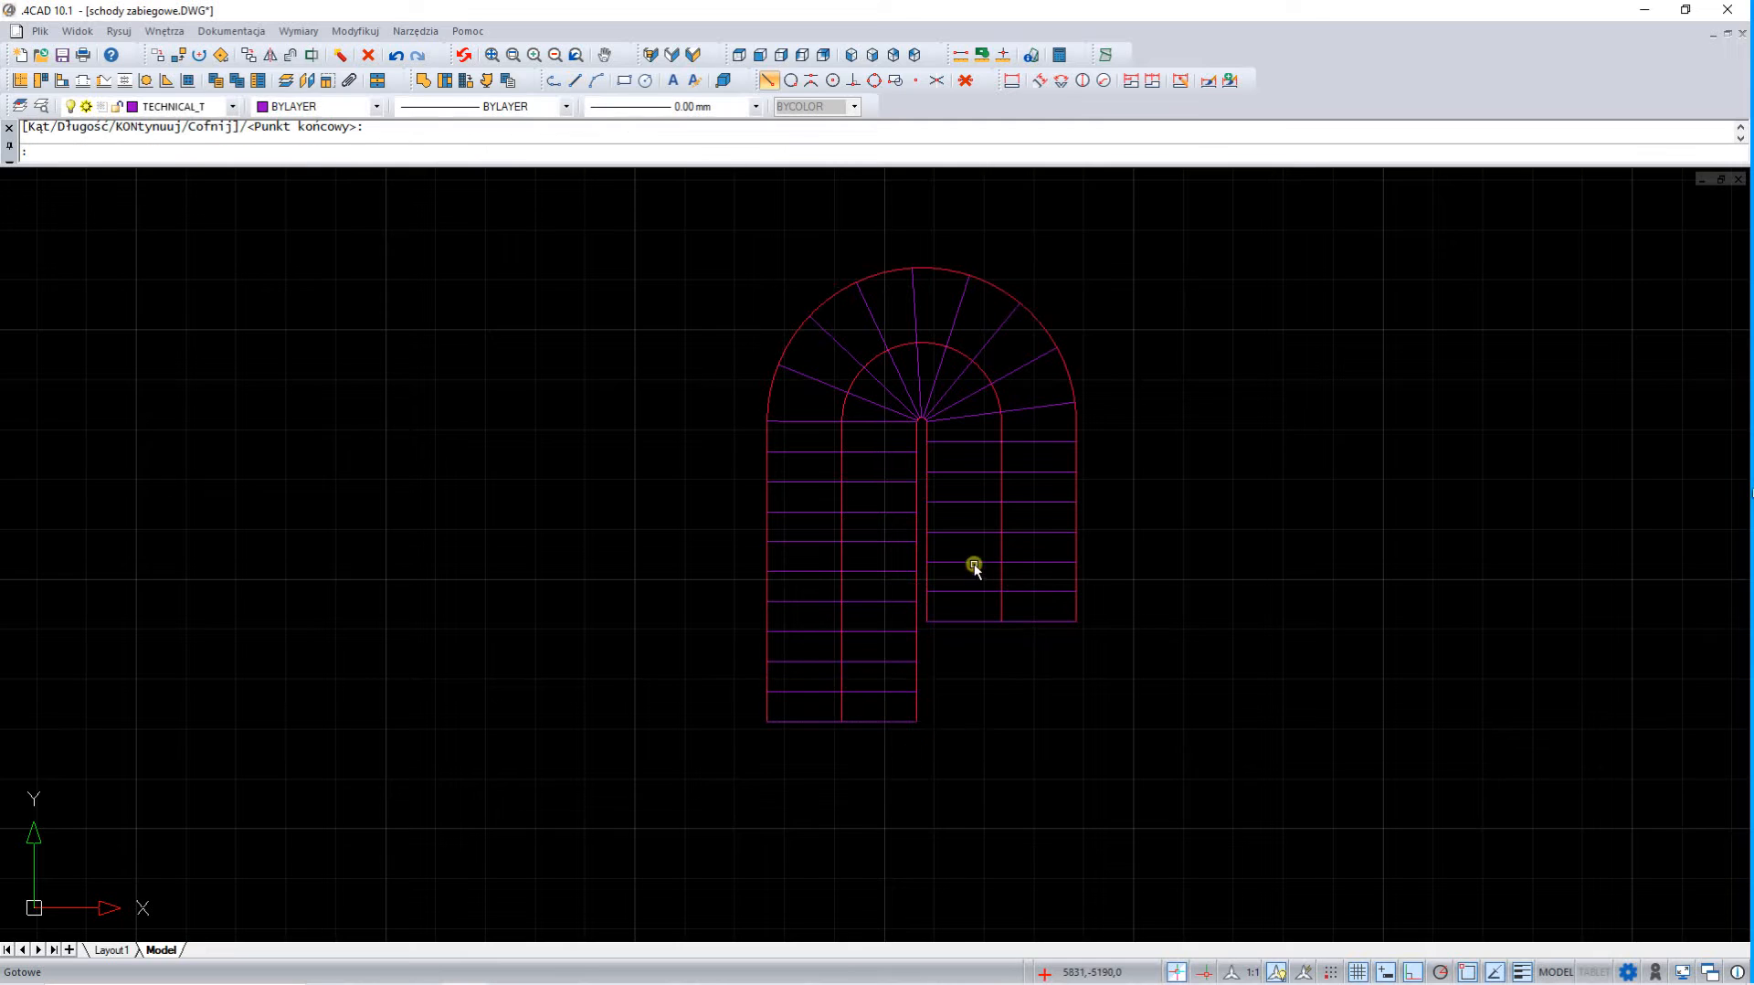
click(1002, 521)
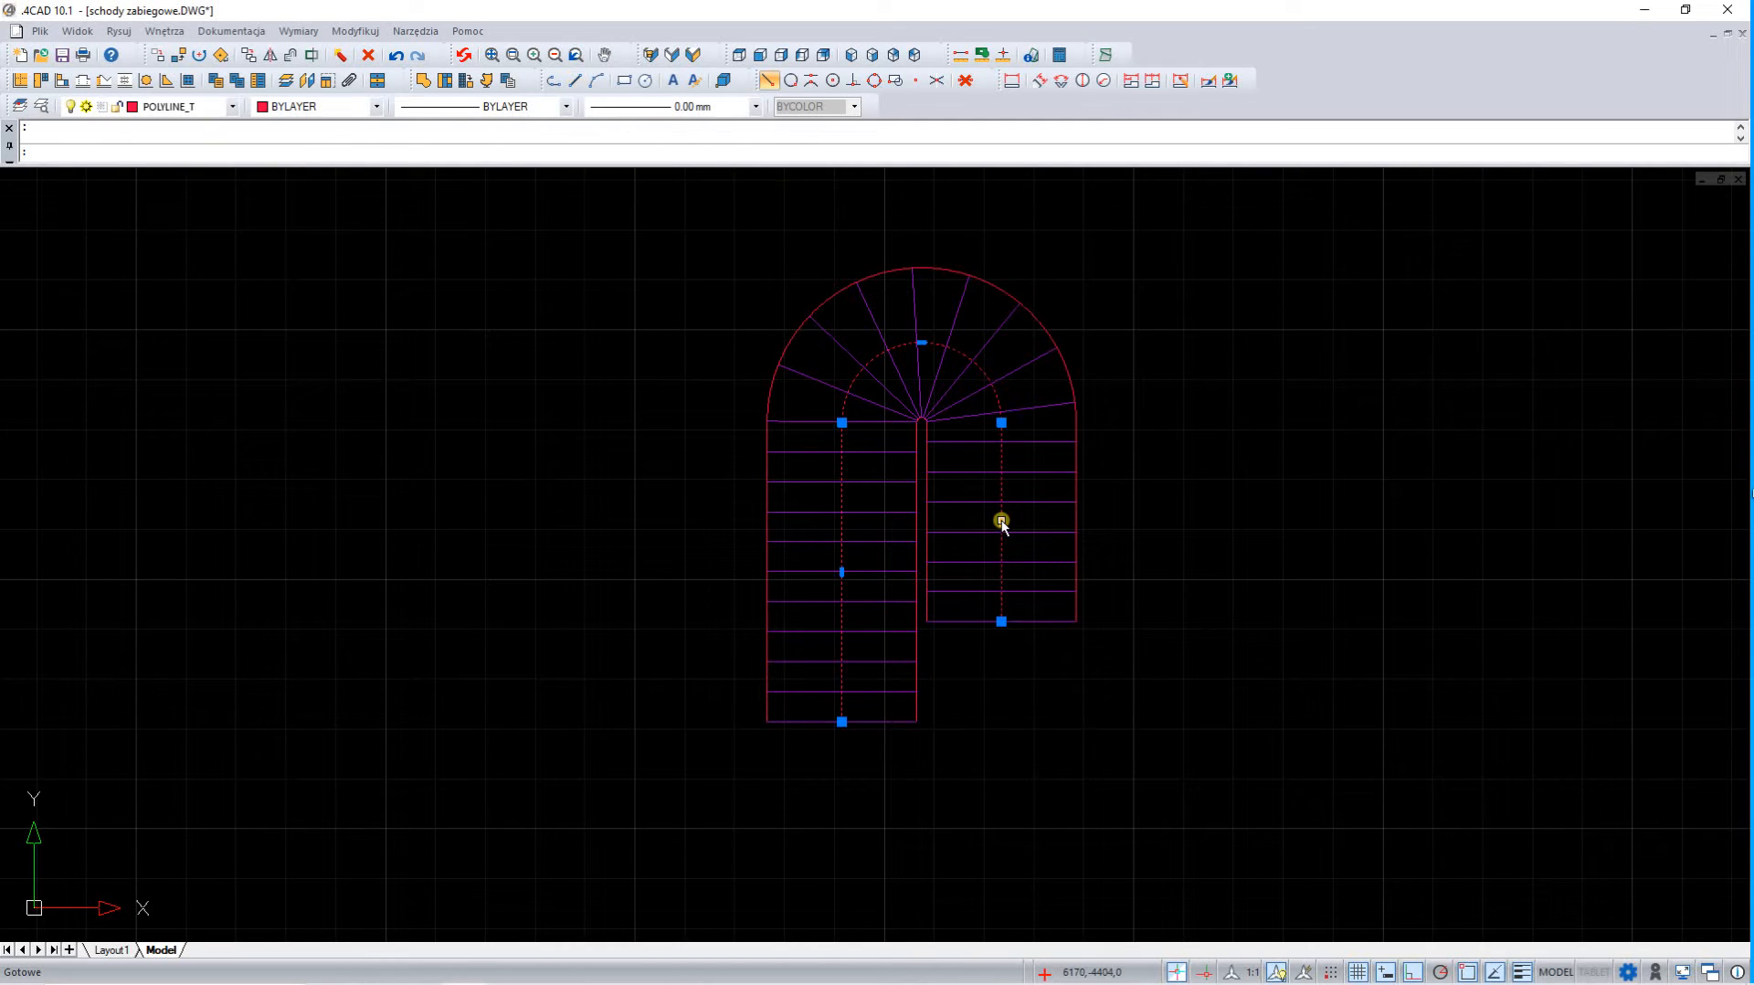
key(Delete)
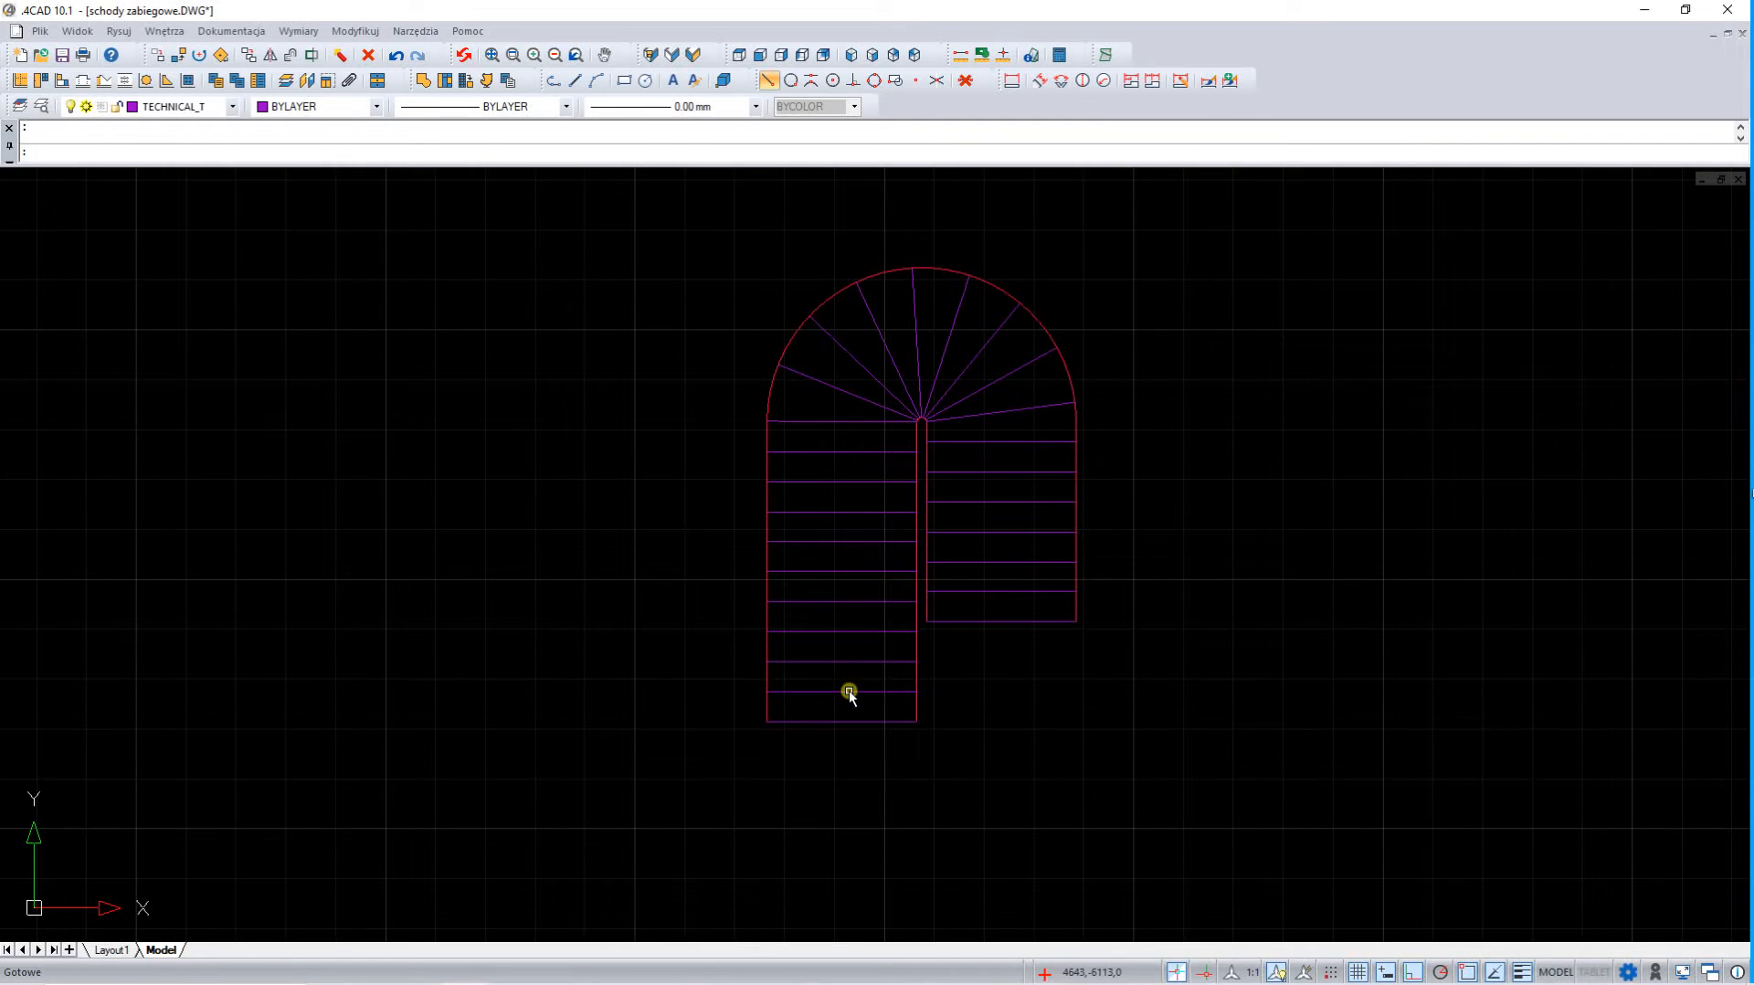
Examine the properties of the ST step-line block nearest the shorter flight's open end
click(993, 591)
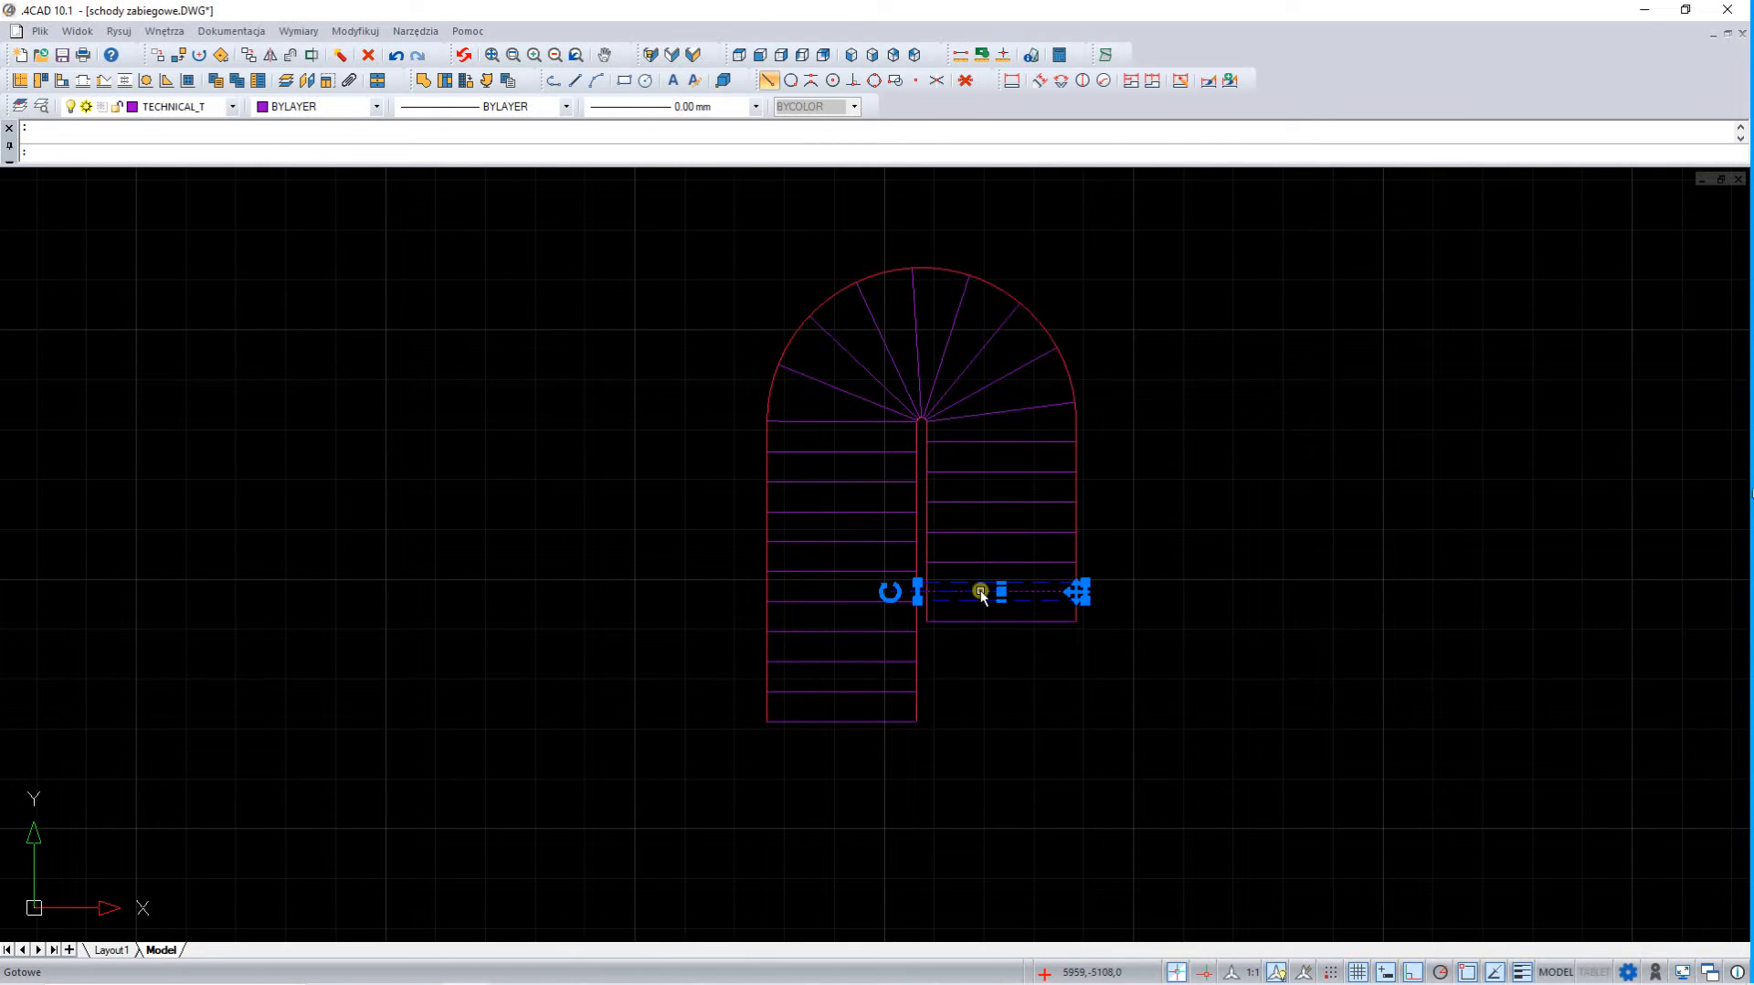
right_click(981, 591)
click(1038, 846)
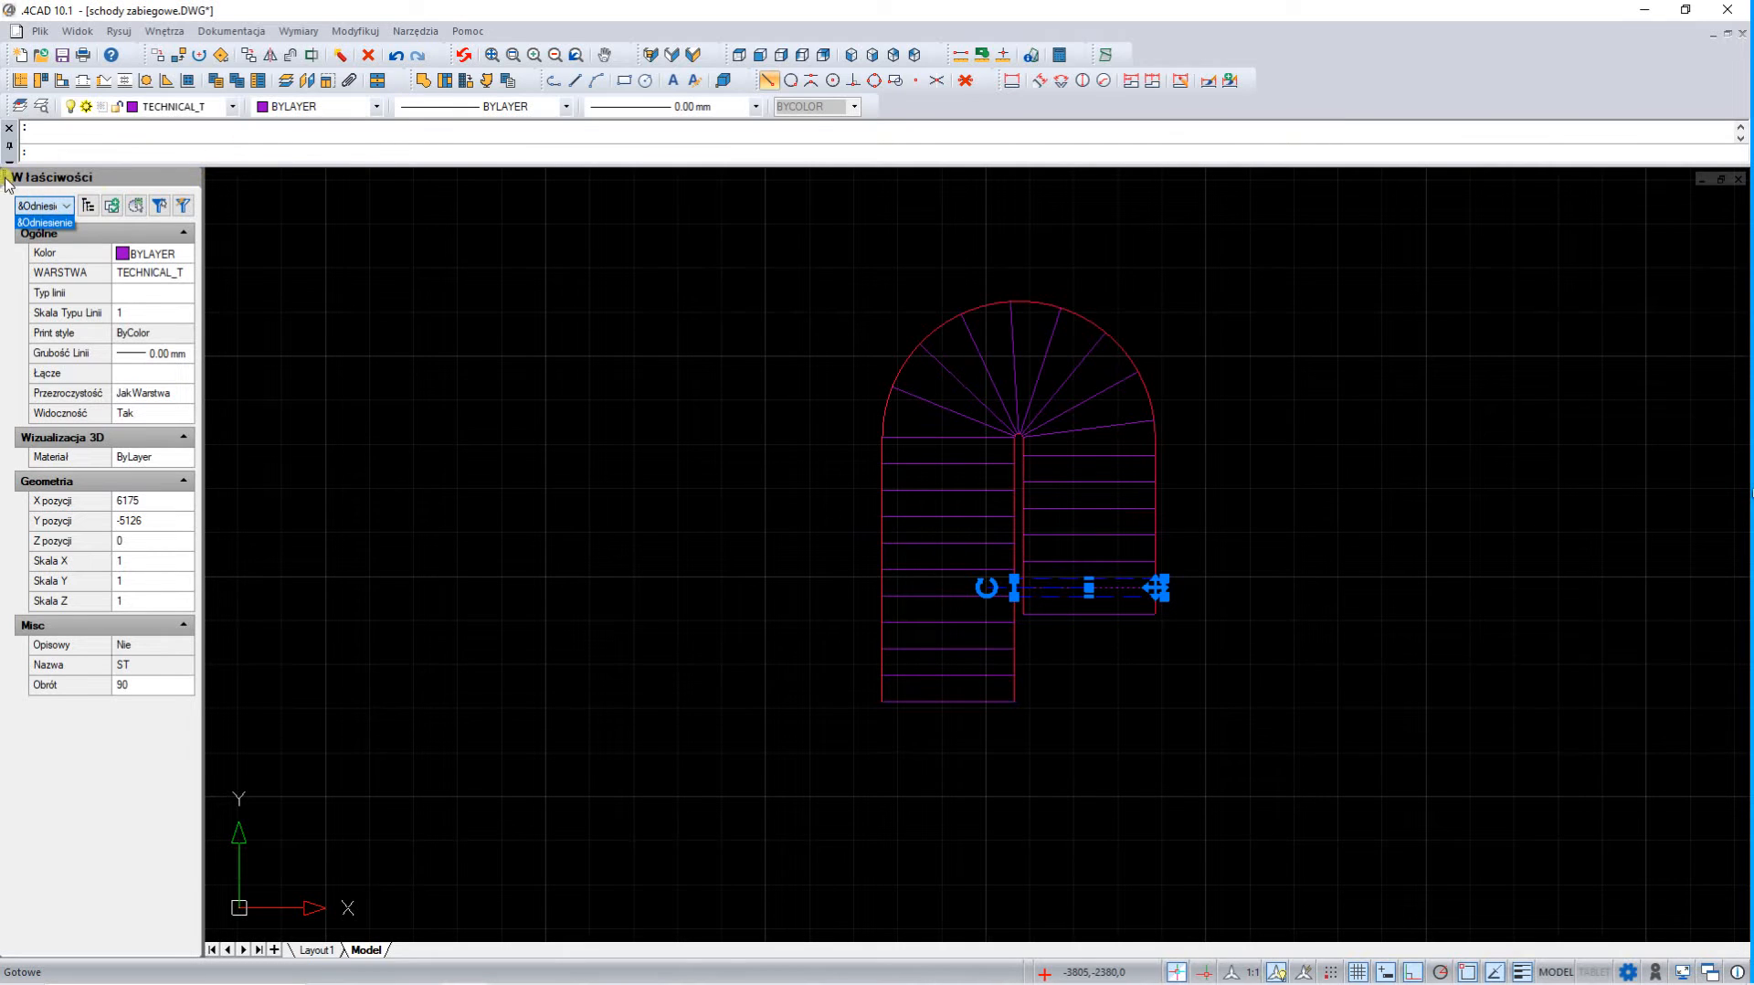
click(173, 179)
click(188, 177)
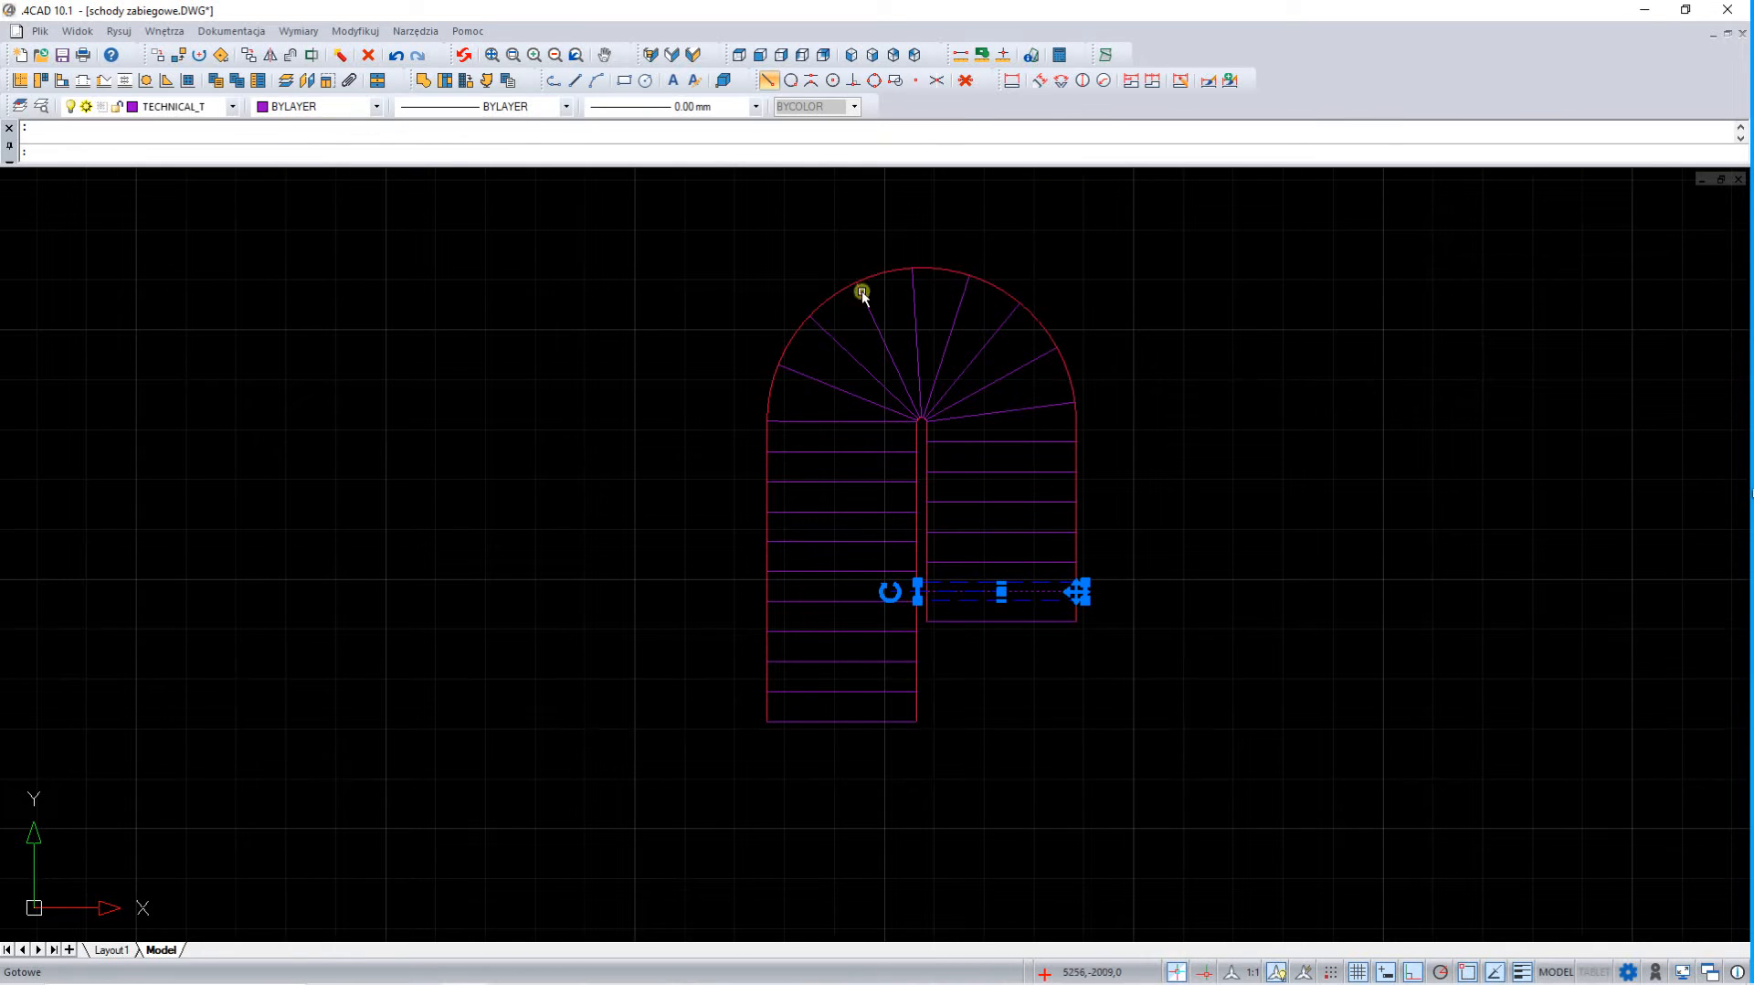
Select the whole staircase plan and explode its blocks and polylines into simple objects
click(1134, 792)
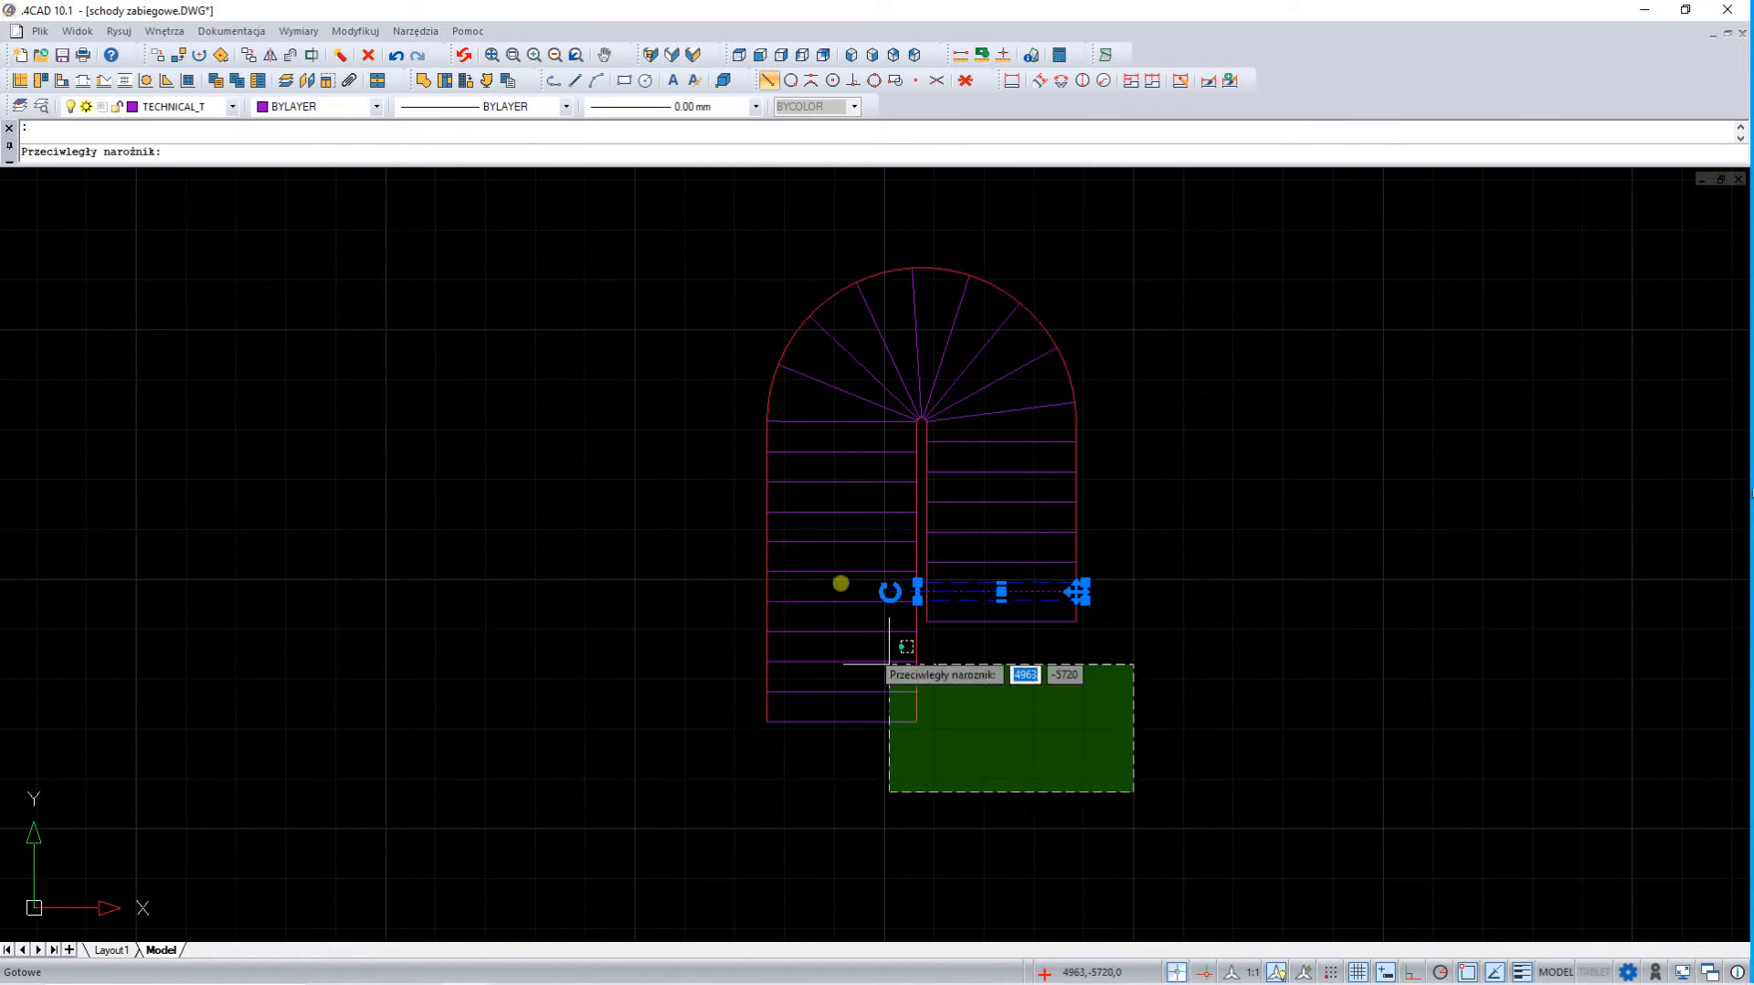
click(653, 203)
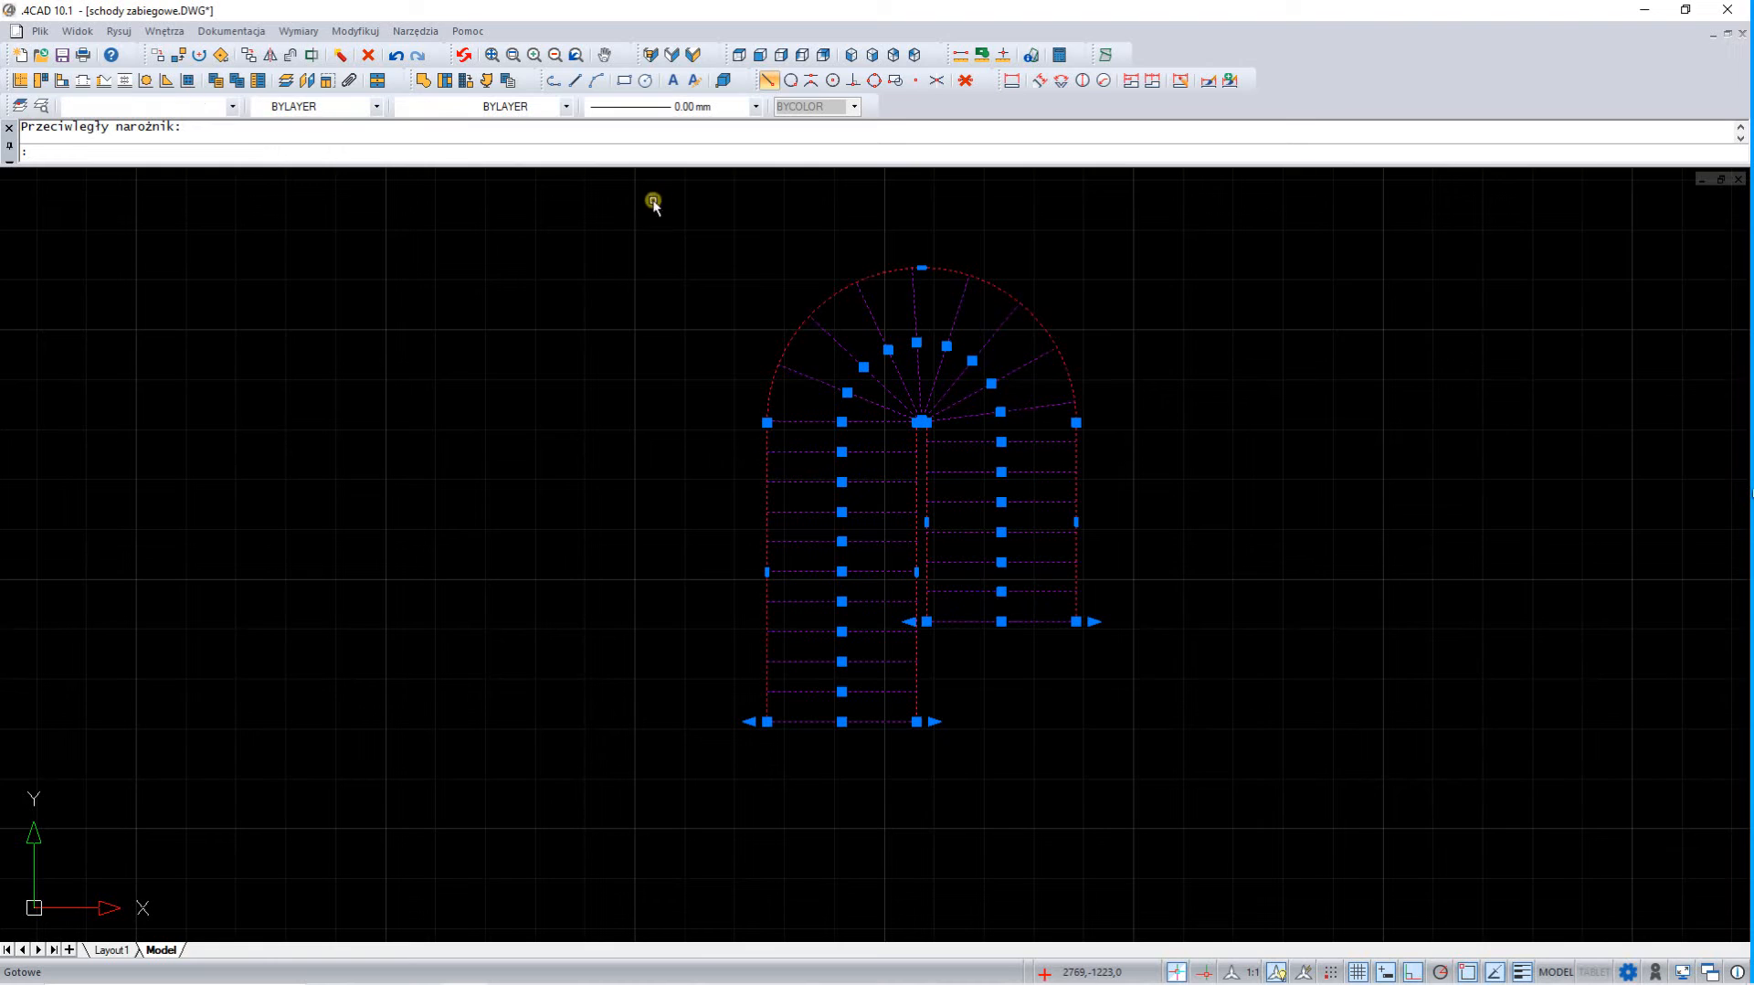
click(340, 55)
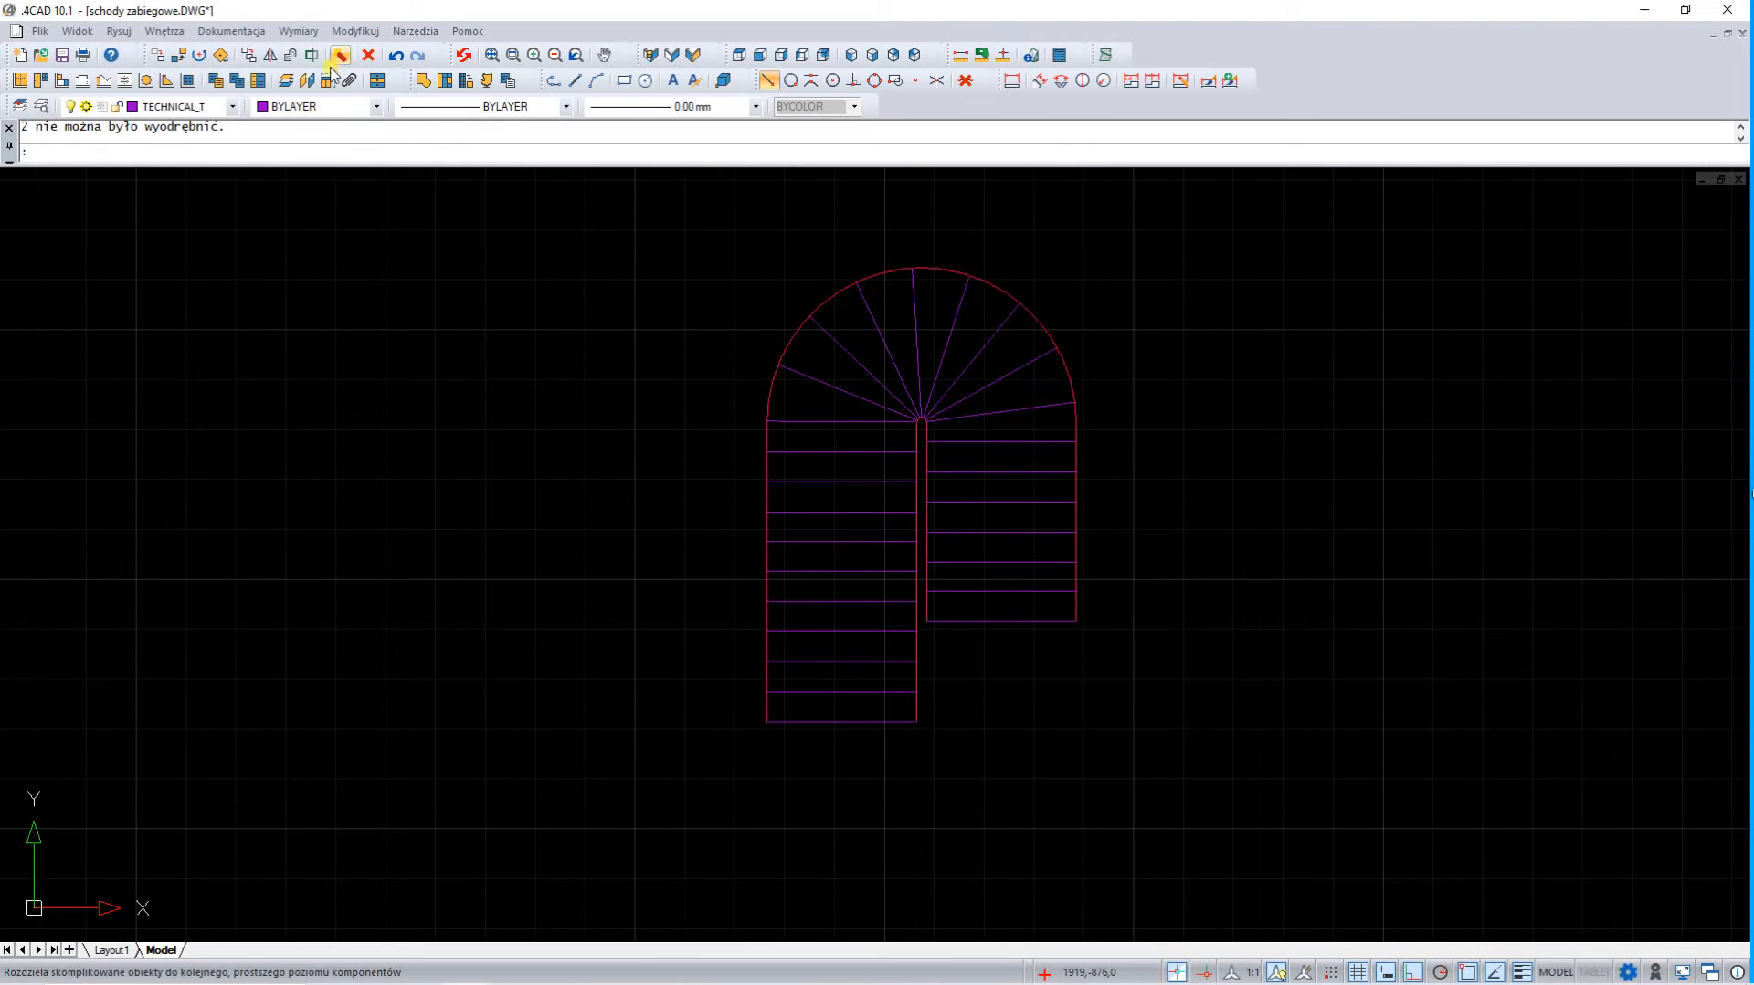
Create a podest free element in the shorter flight's first tread area with level 0, height 160 and modified layer name STOPIEŃ
click(429, 83)
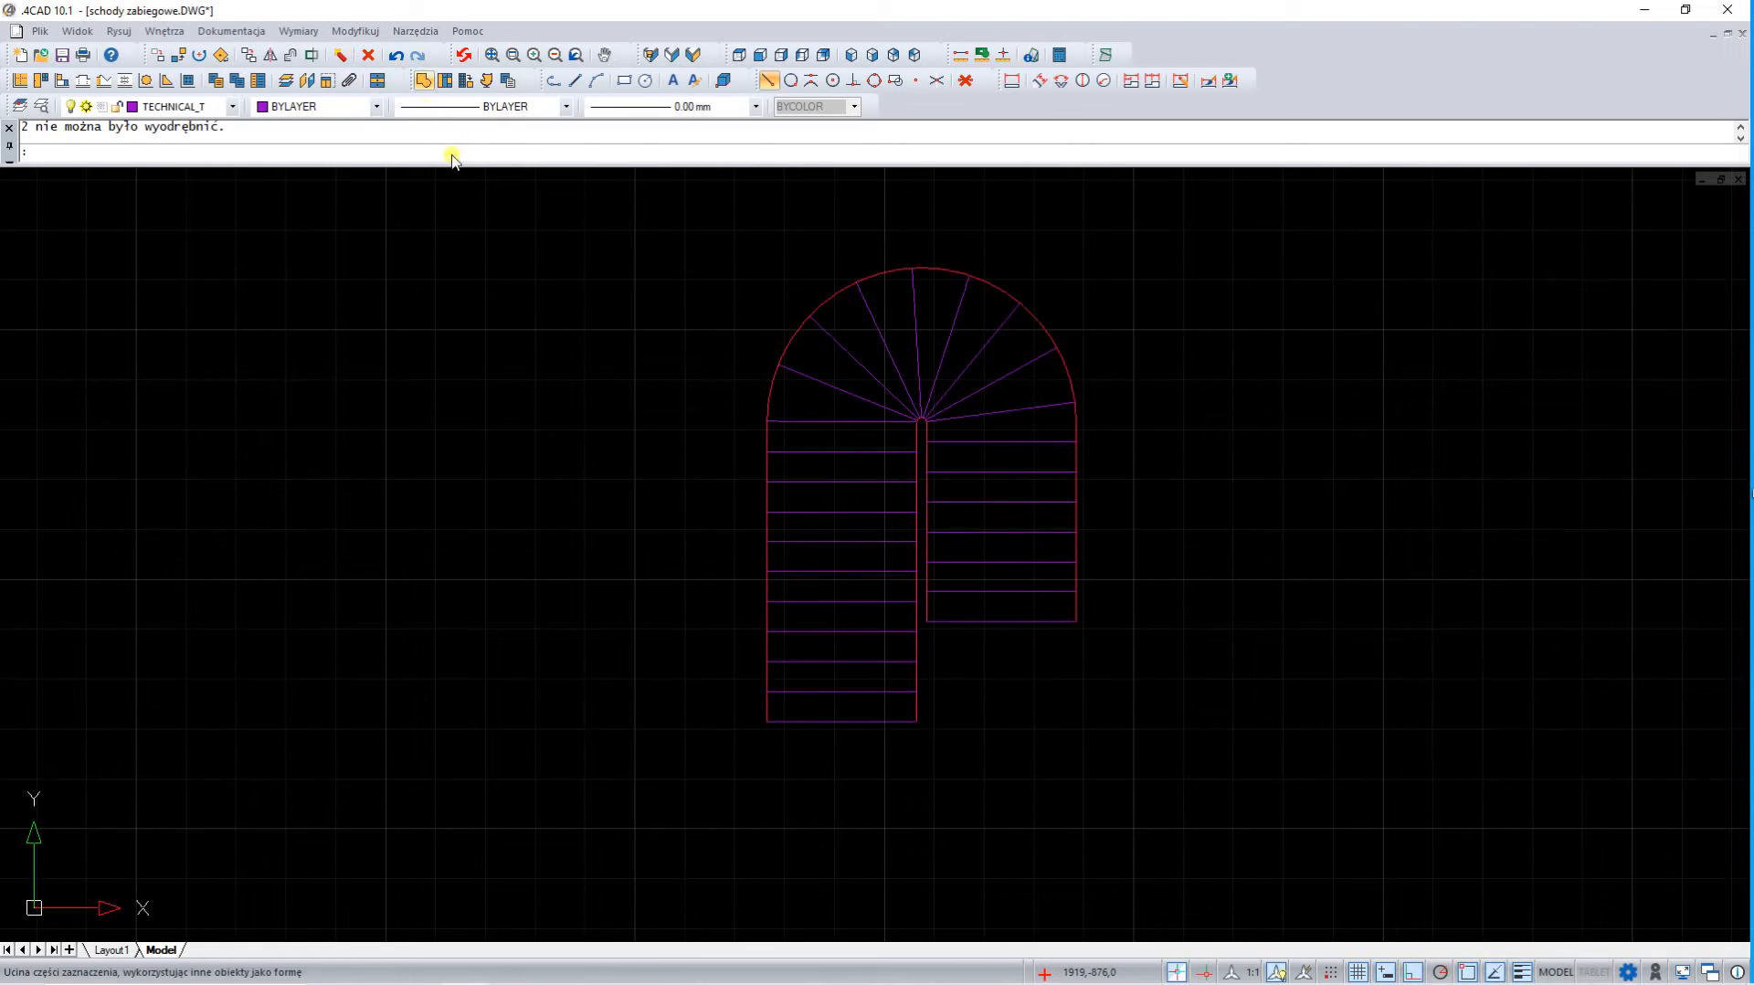
click(984, 610)
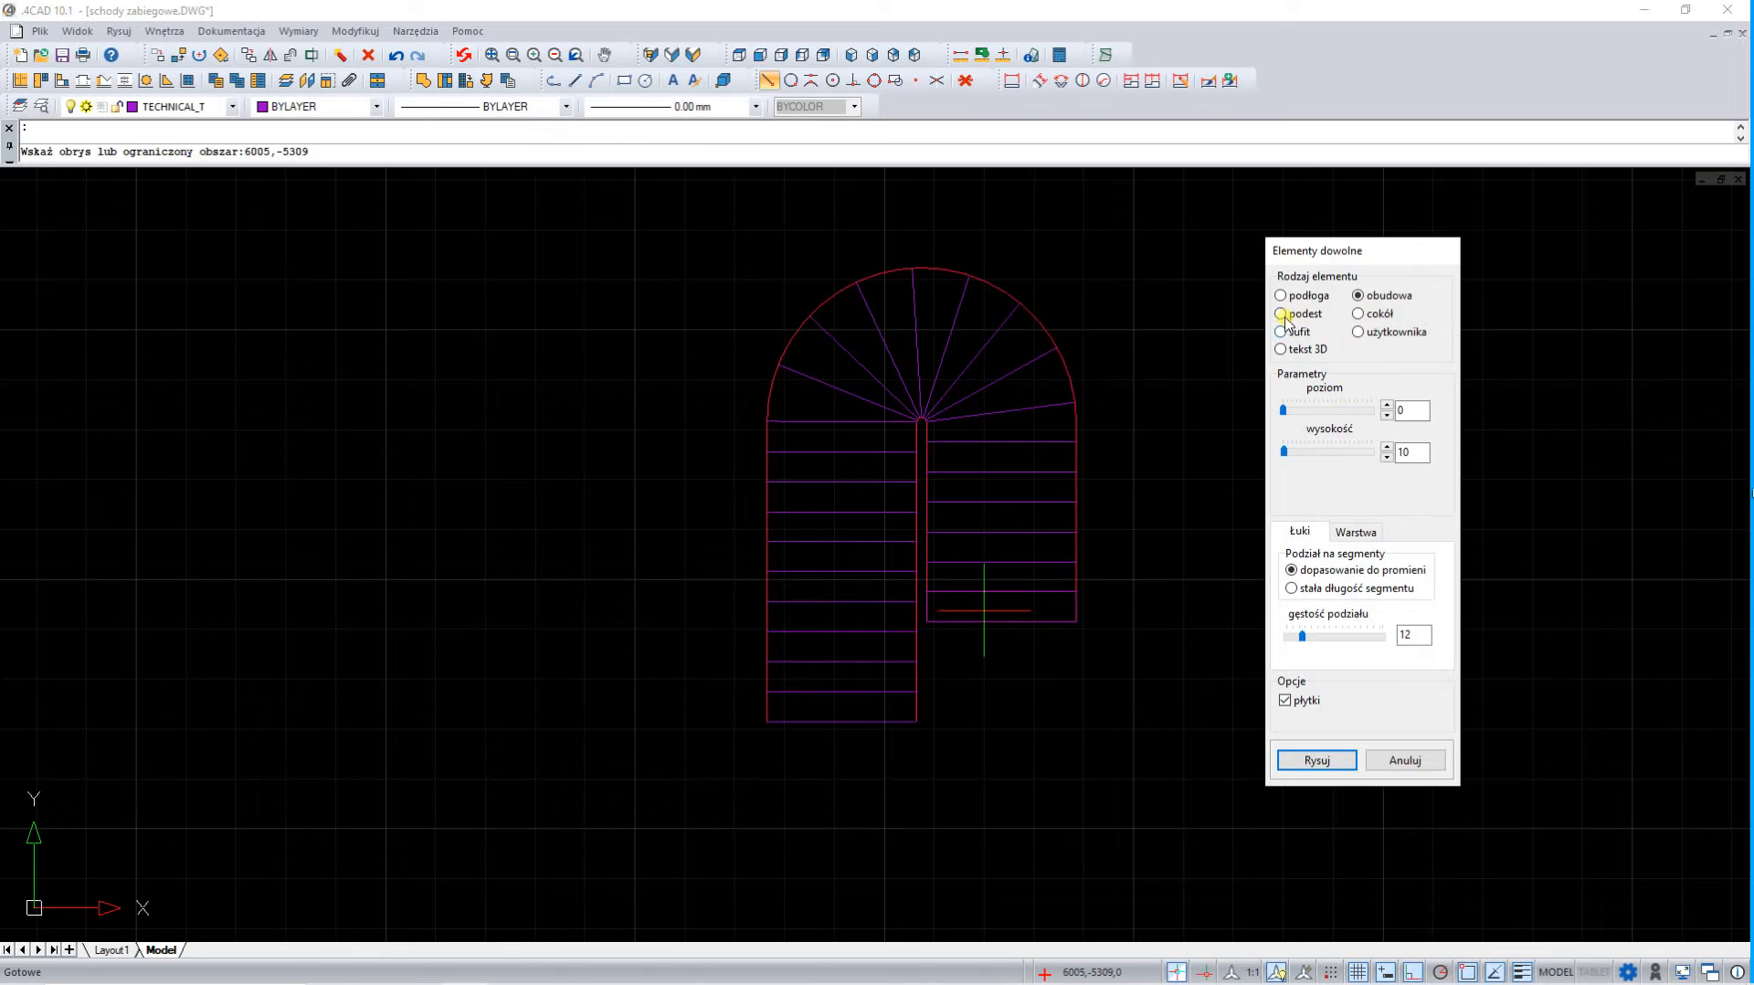
click(1282, 315)
click(1413, 413)
drag(1419, 453, 1352, 455)
click(1412, 531)
text(STOPIEŃ)
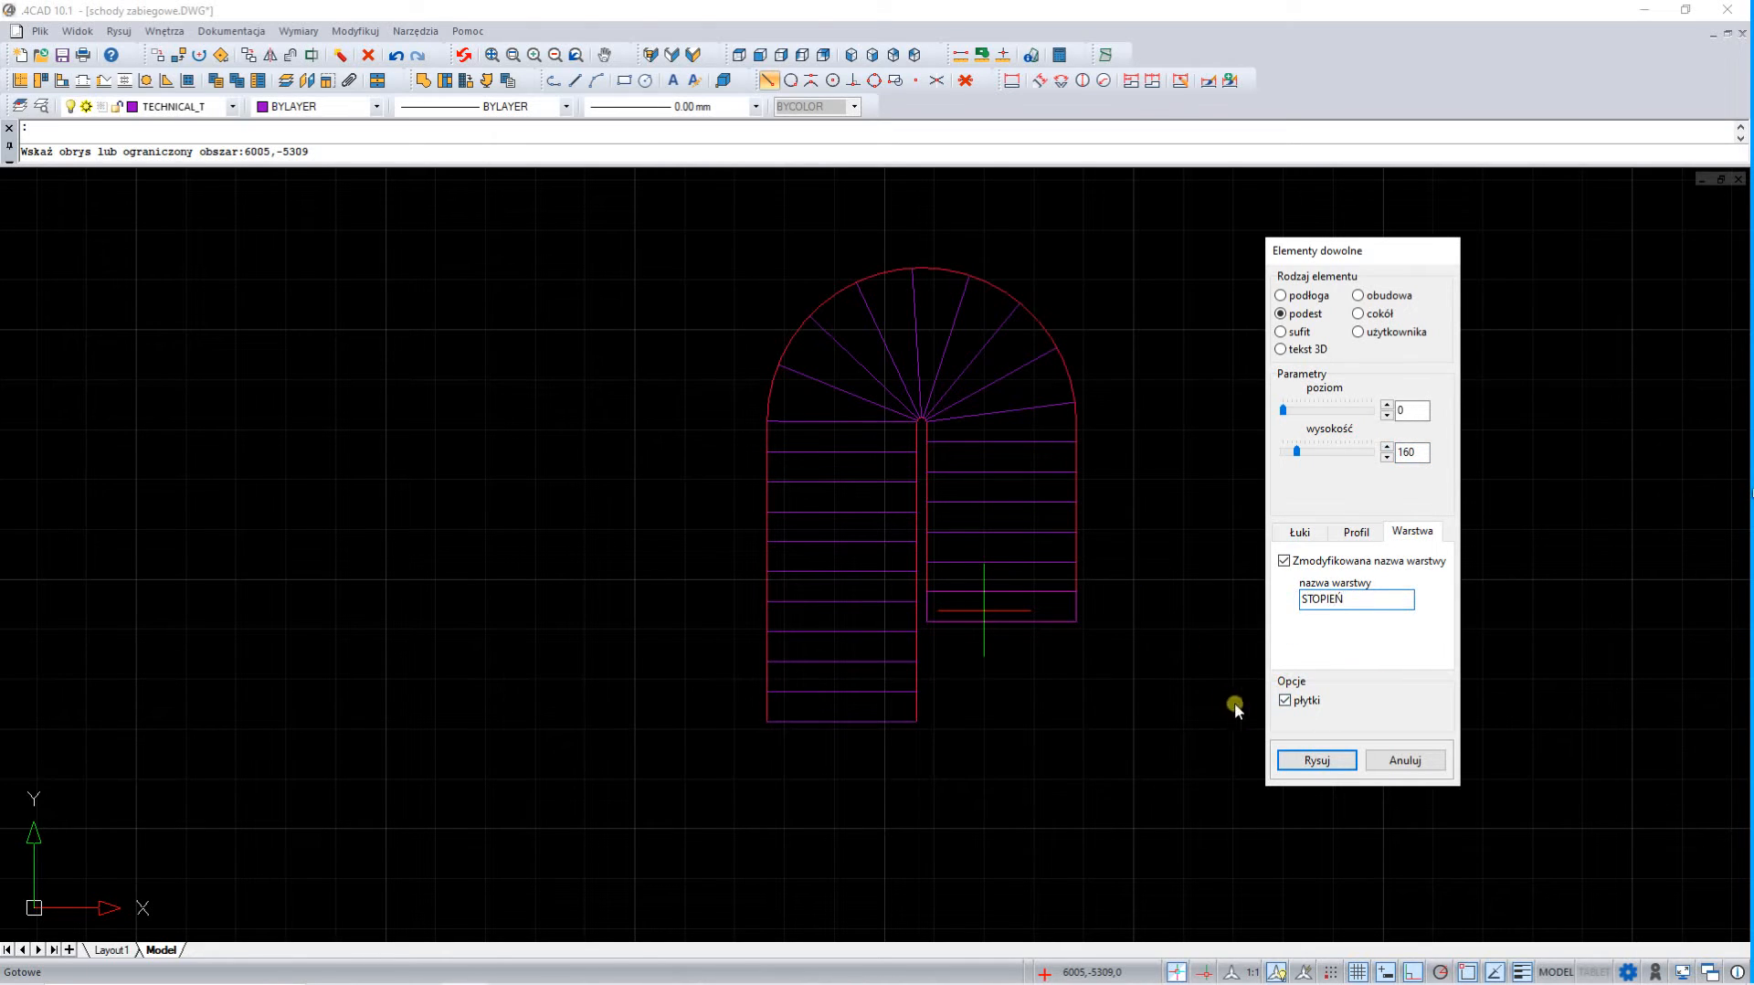
click(1300, 763)
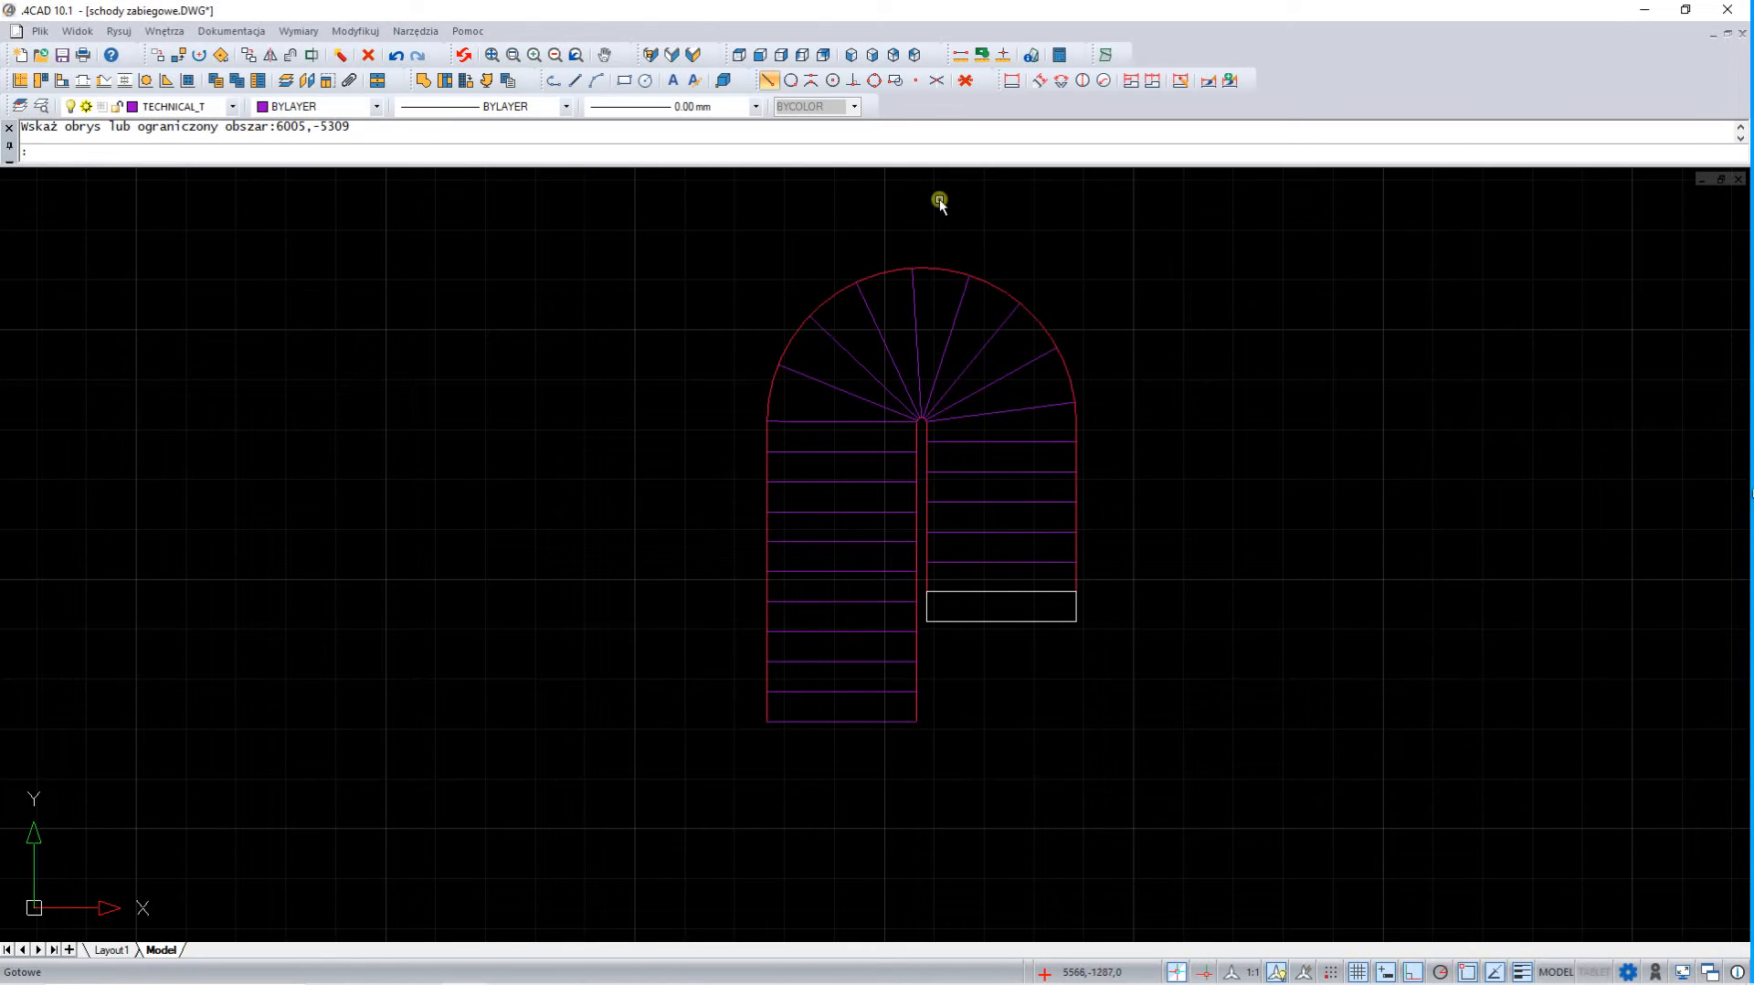
In the above front-left view, copy the 3D step five times up the shorter flight, stacking each copy one tread further and one step higher
click(851, 57)
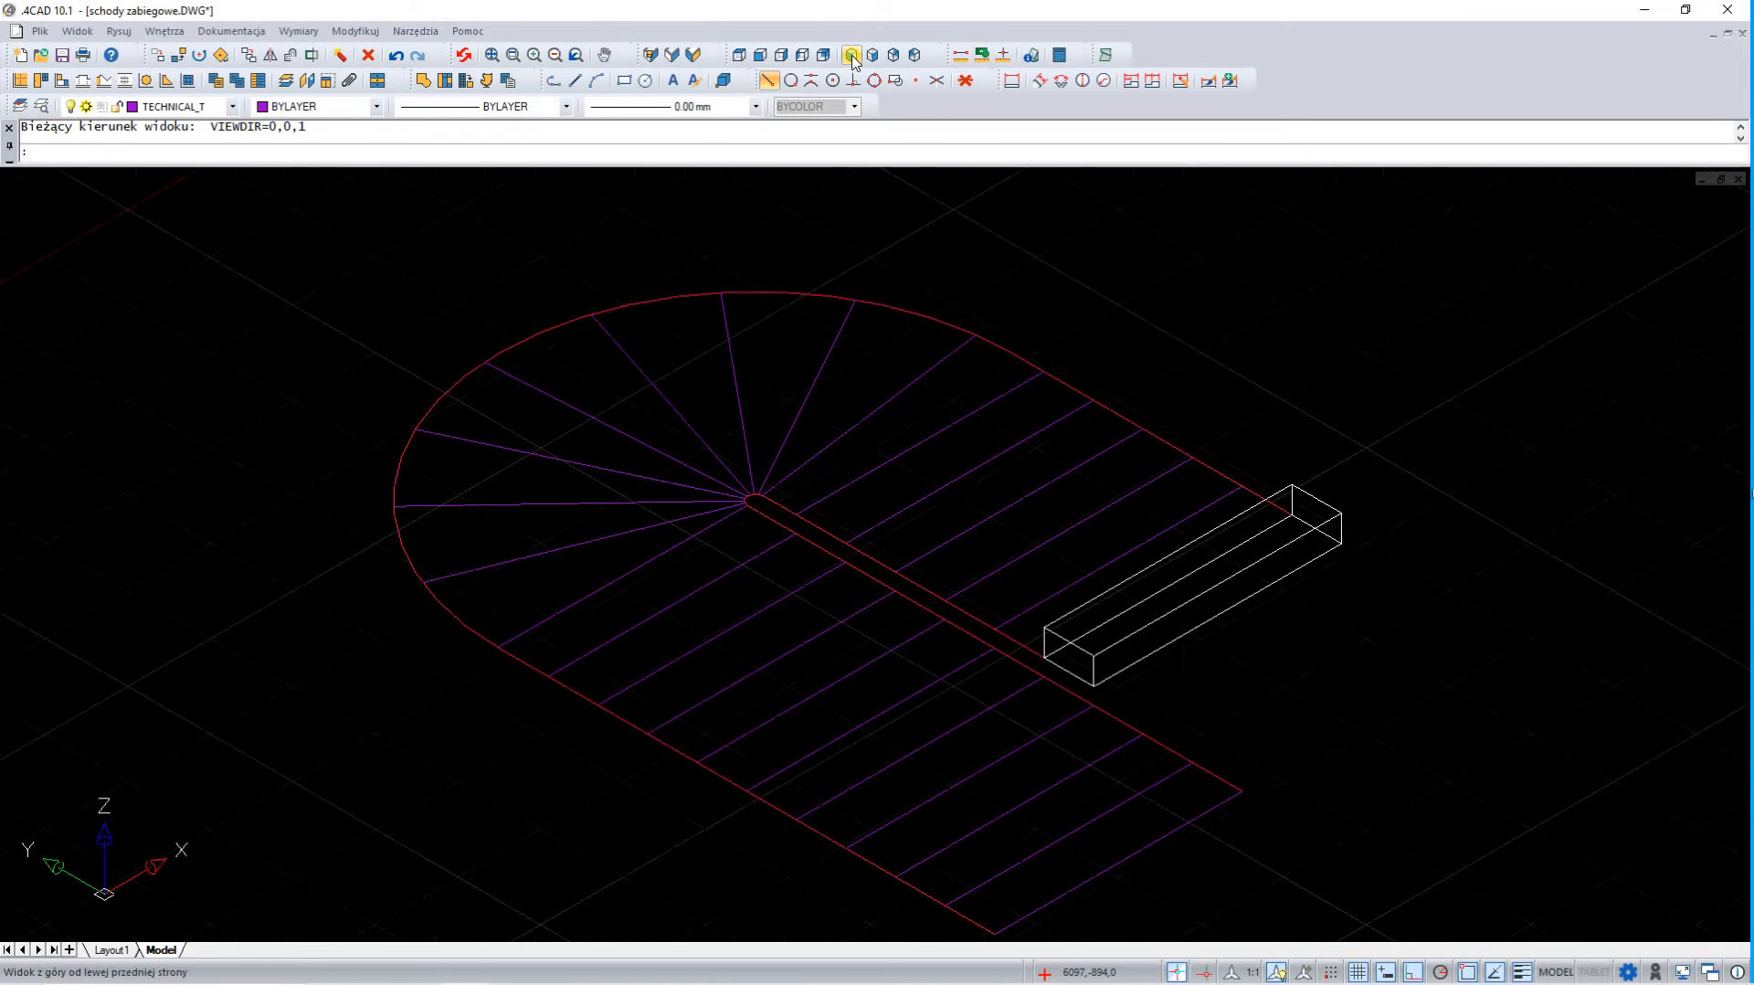
click(1276, 496)
right_click(1339, 387)
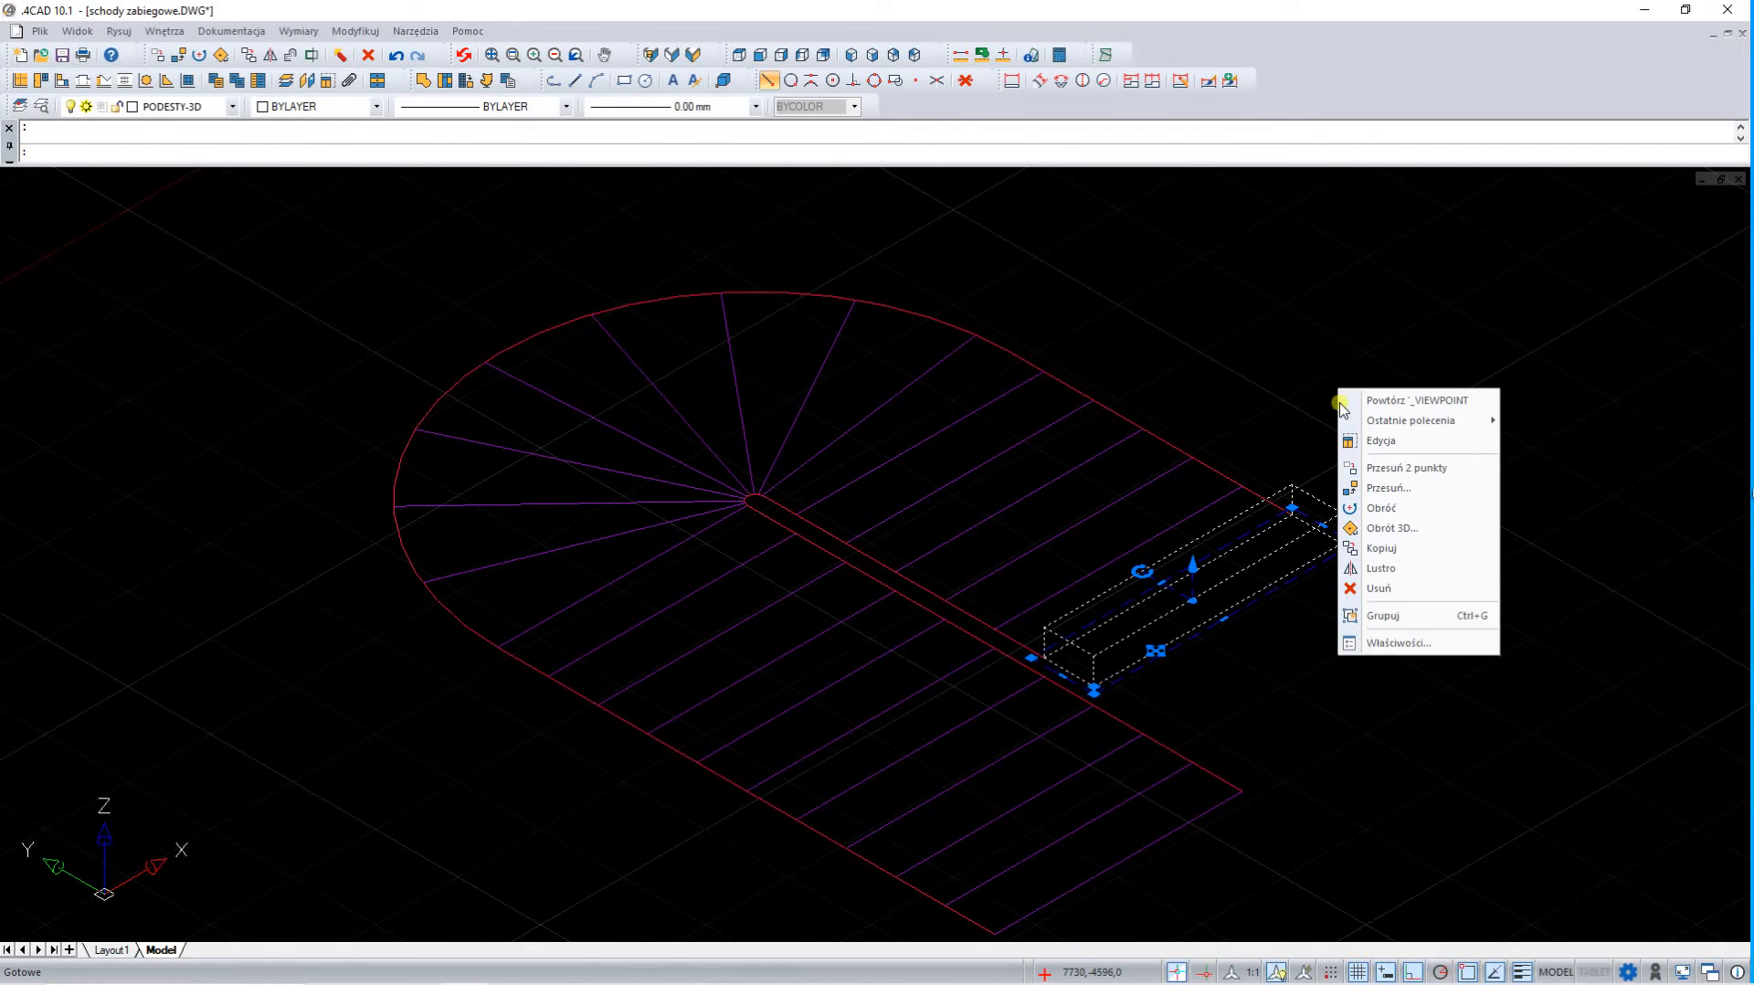
click(1379, 548)
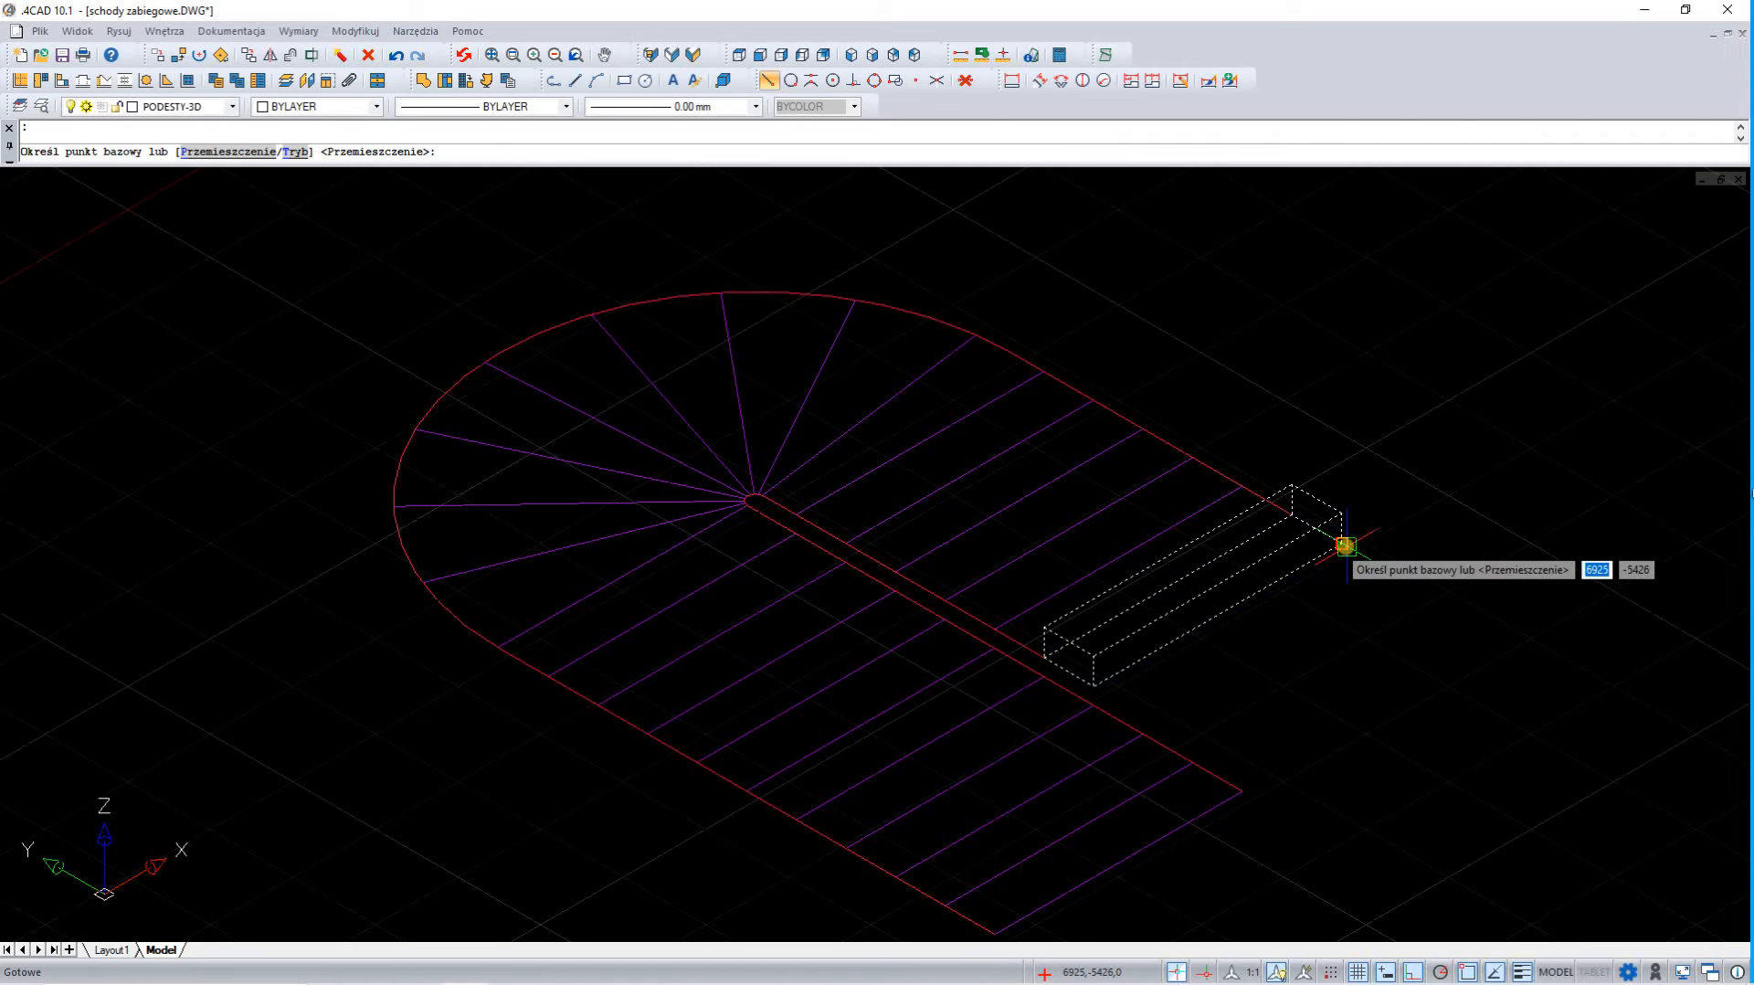
click(1342, 544)
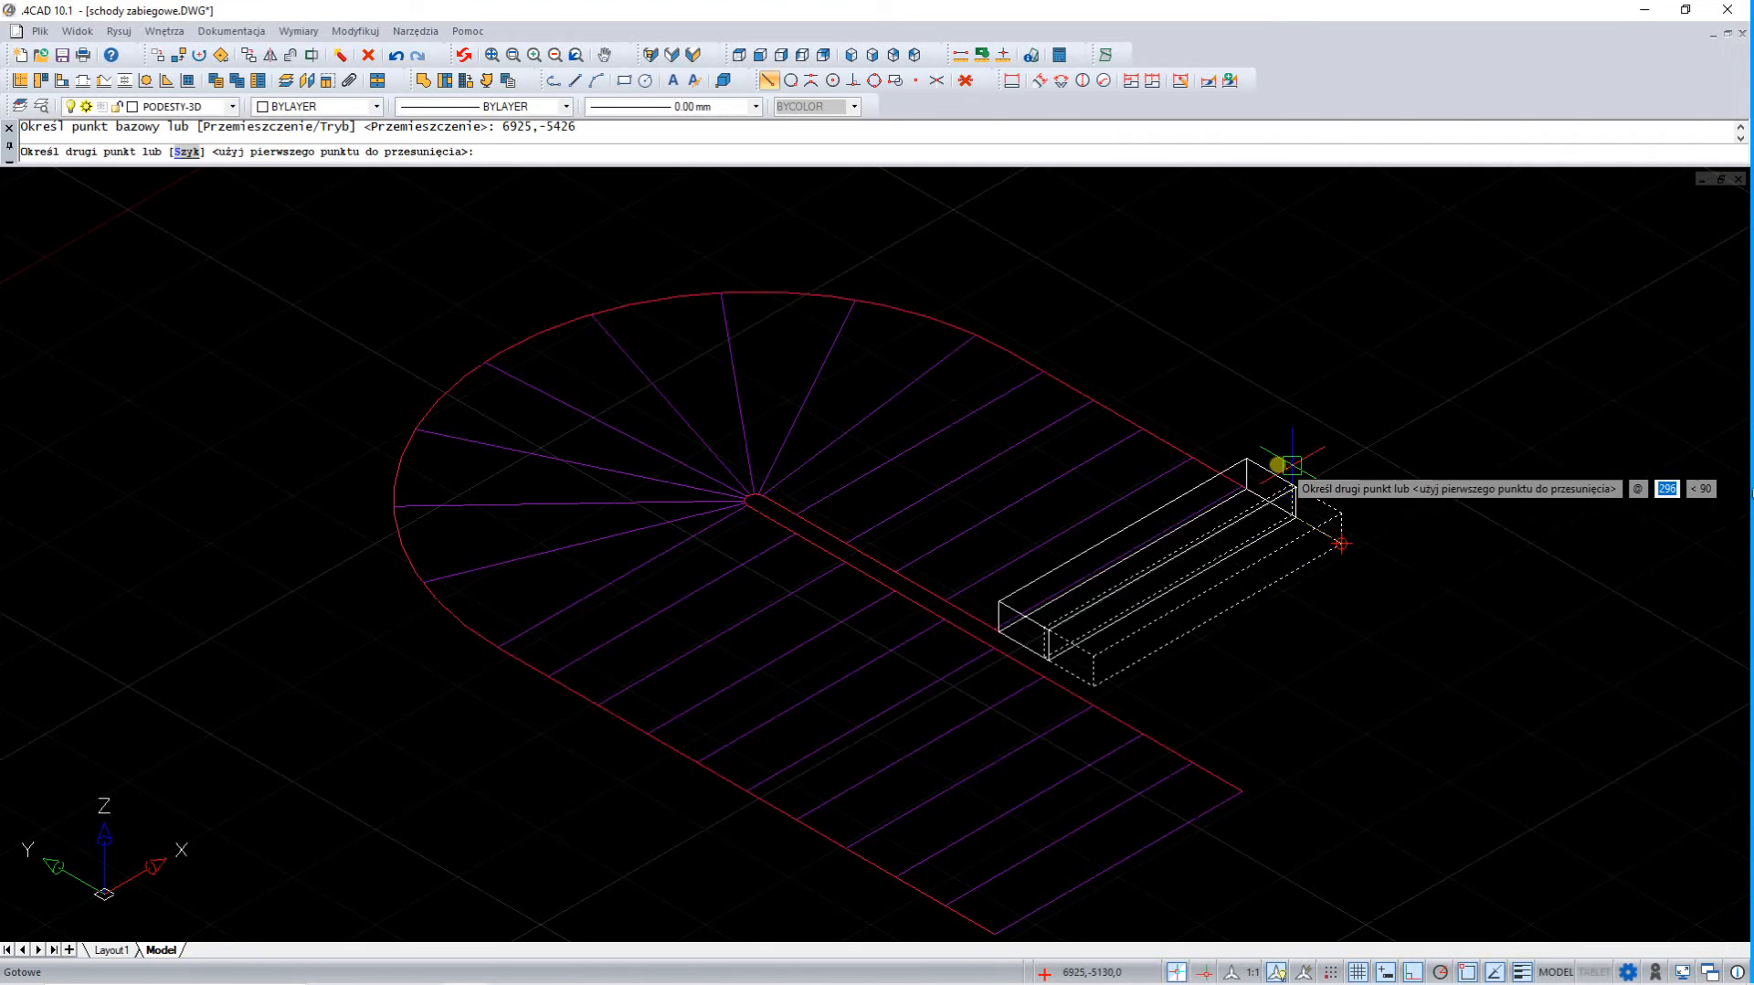
click(1266, 433)
click(1225, 372)
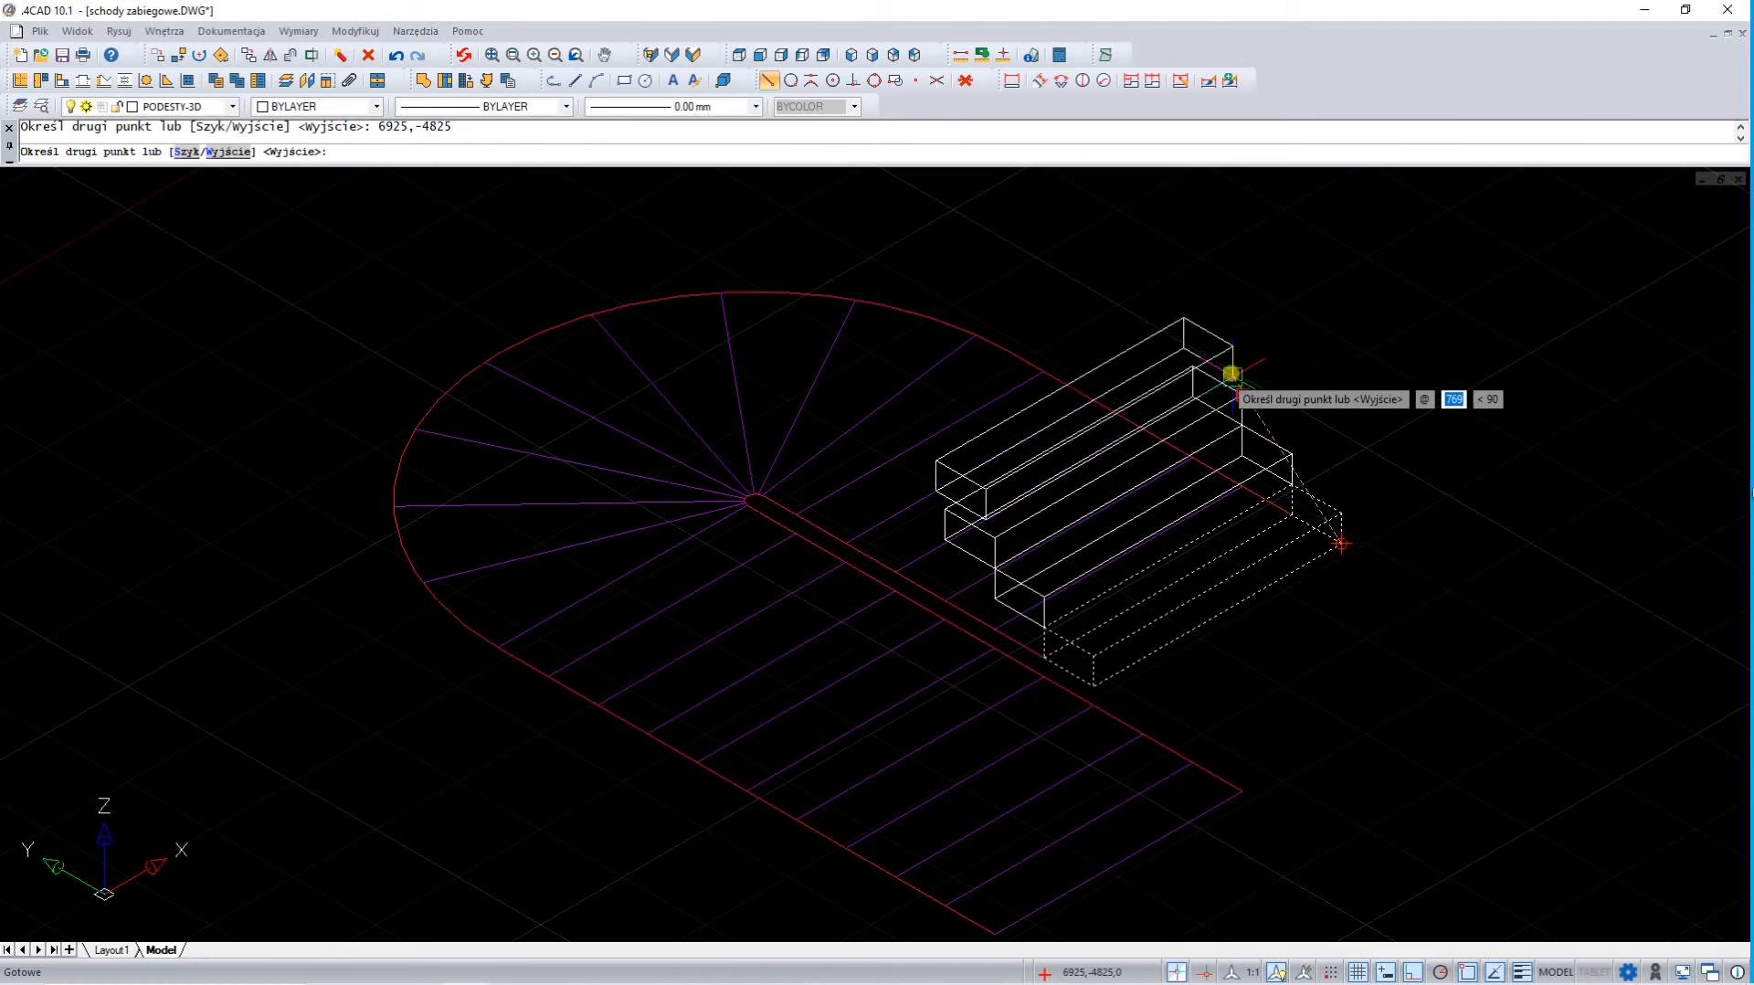
click(1183, 347)
click(1142, 299)
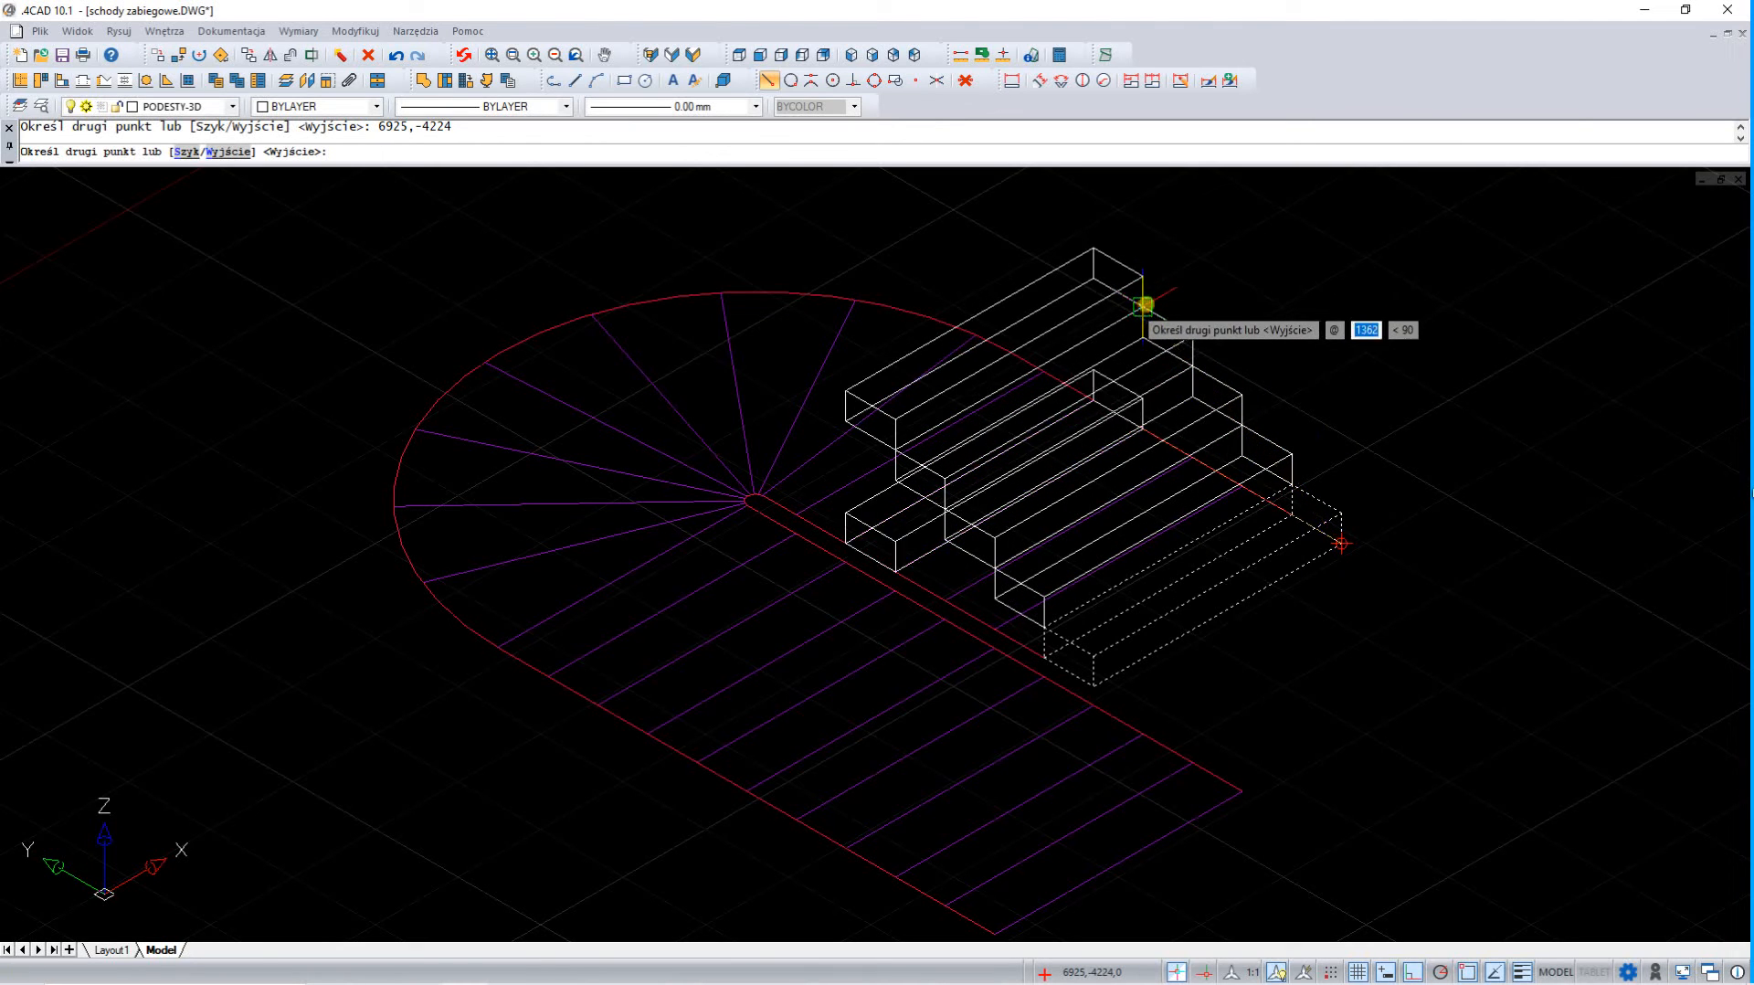
click(1096, 248)
key(Return)
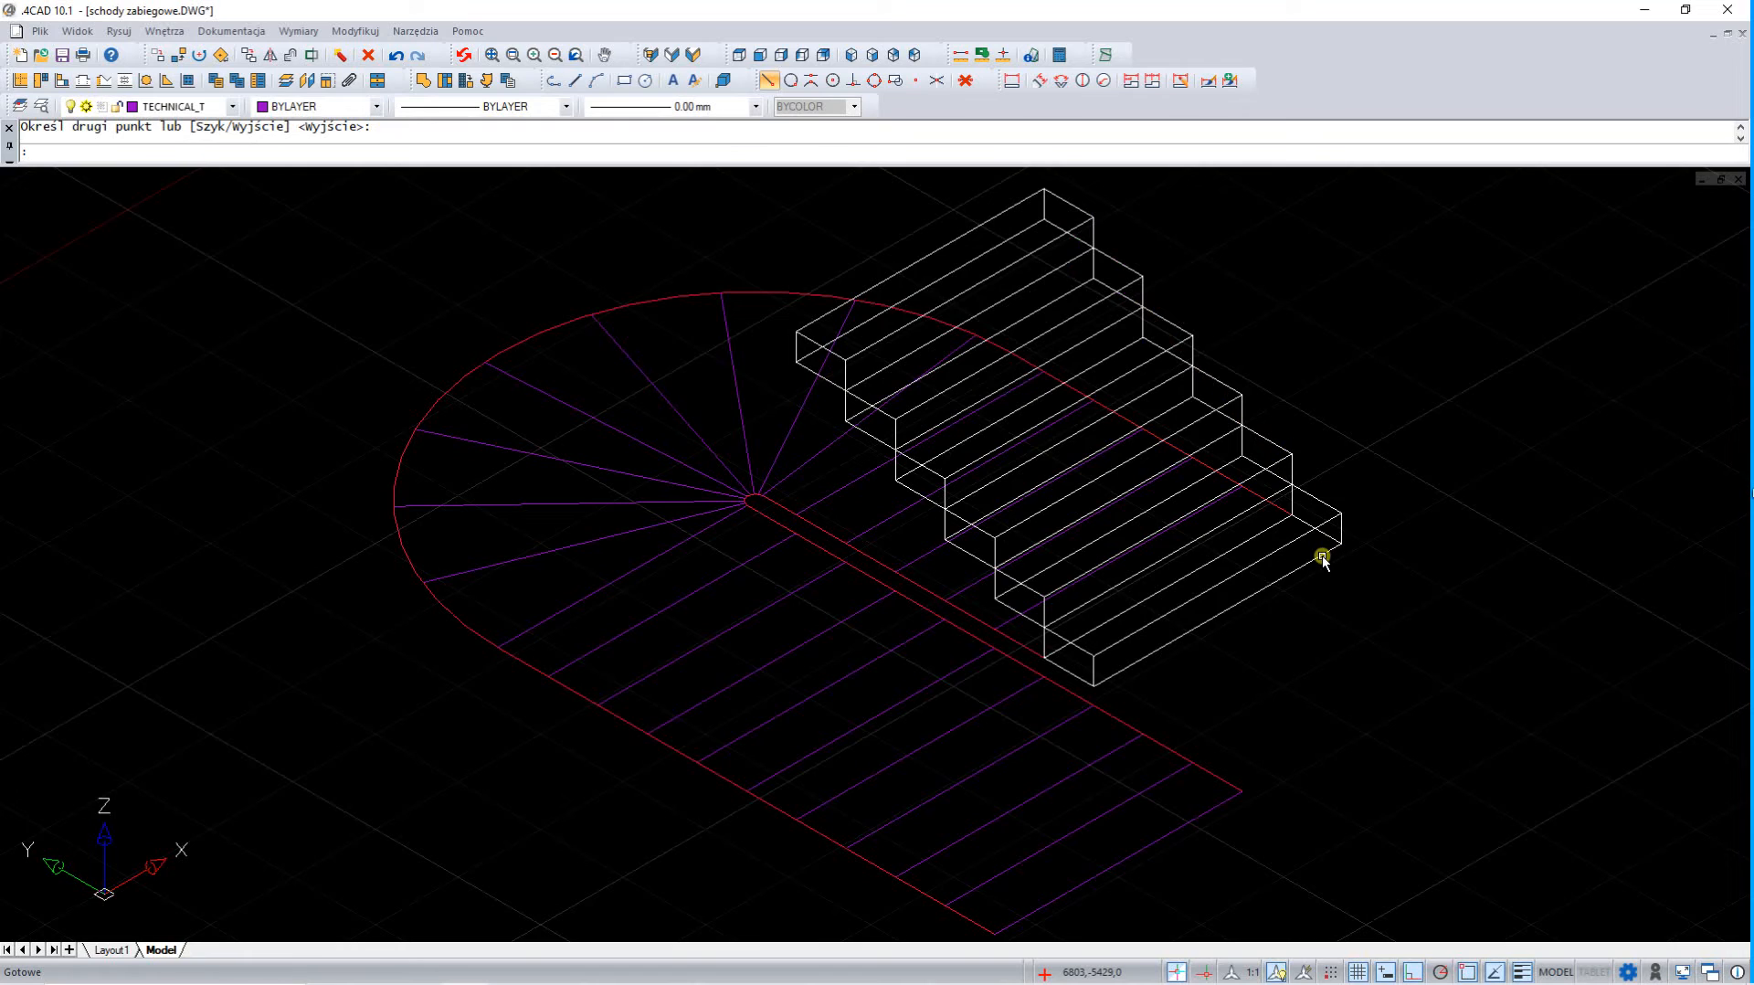
Query the coordinates of the highest step's upper back corner and return to the plan view
click(1004, 56)
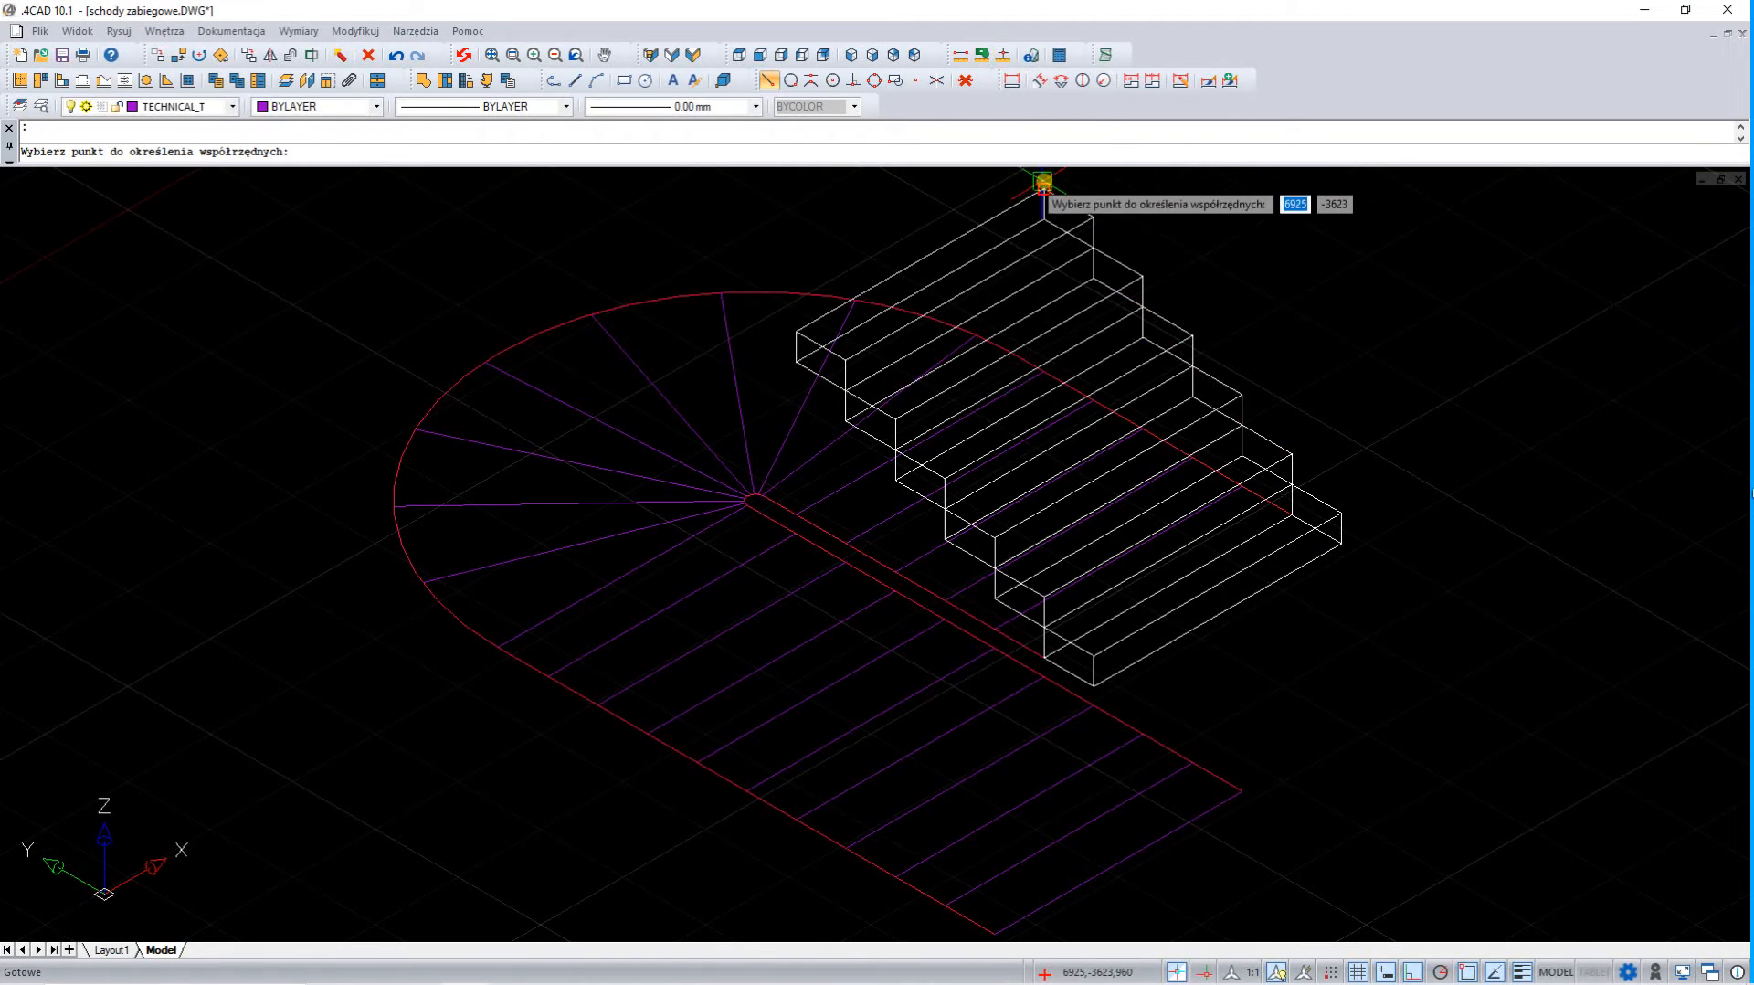
click(1044, 185)
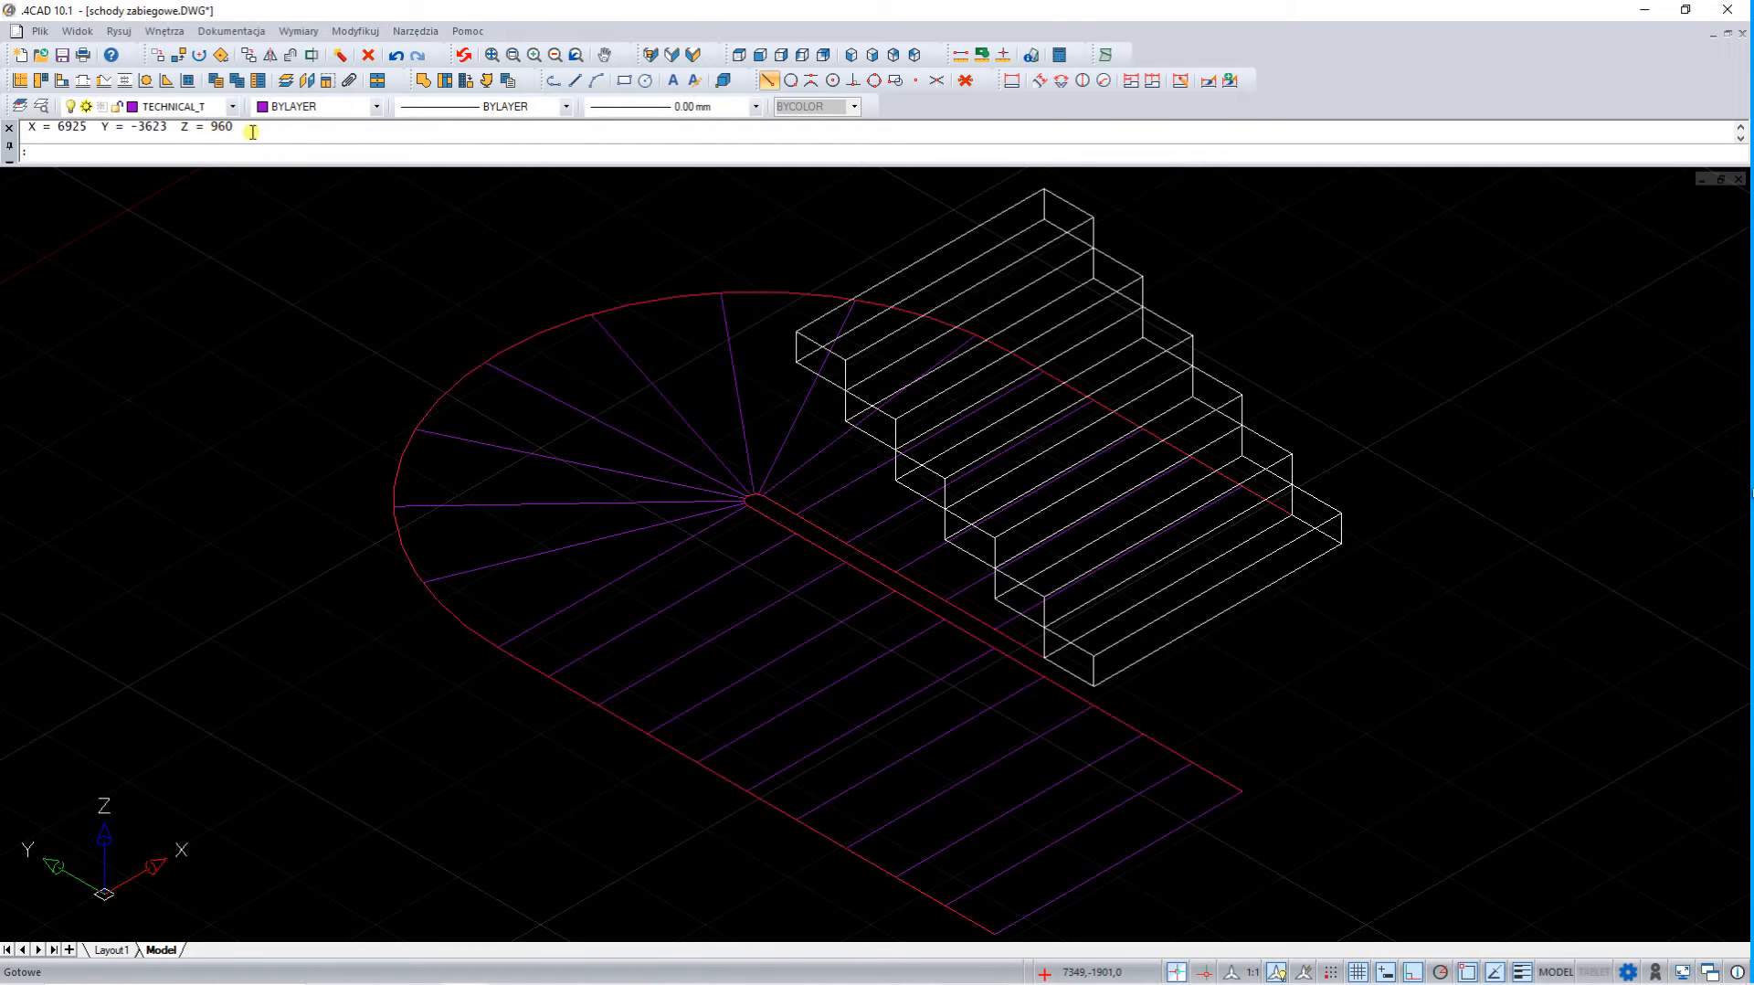
click(739, 55)
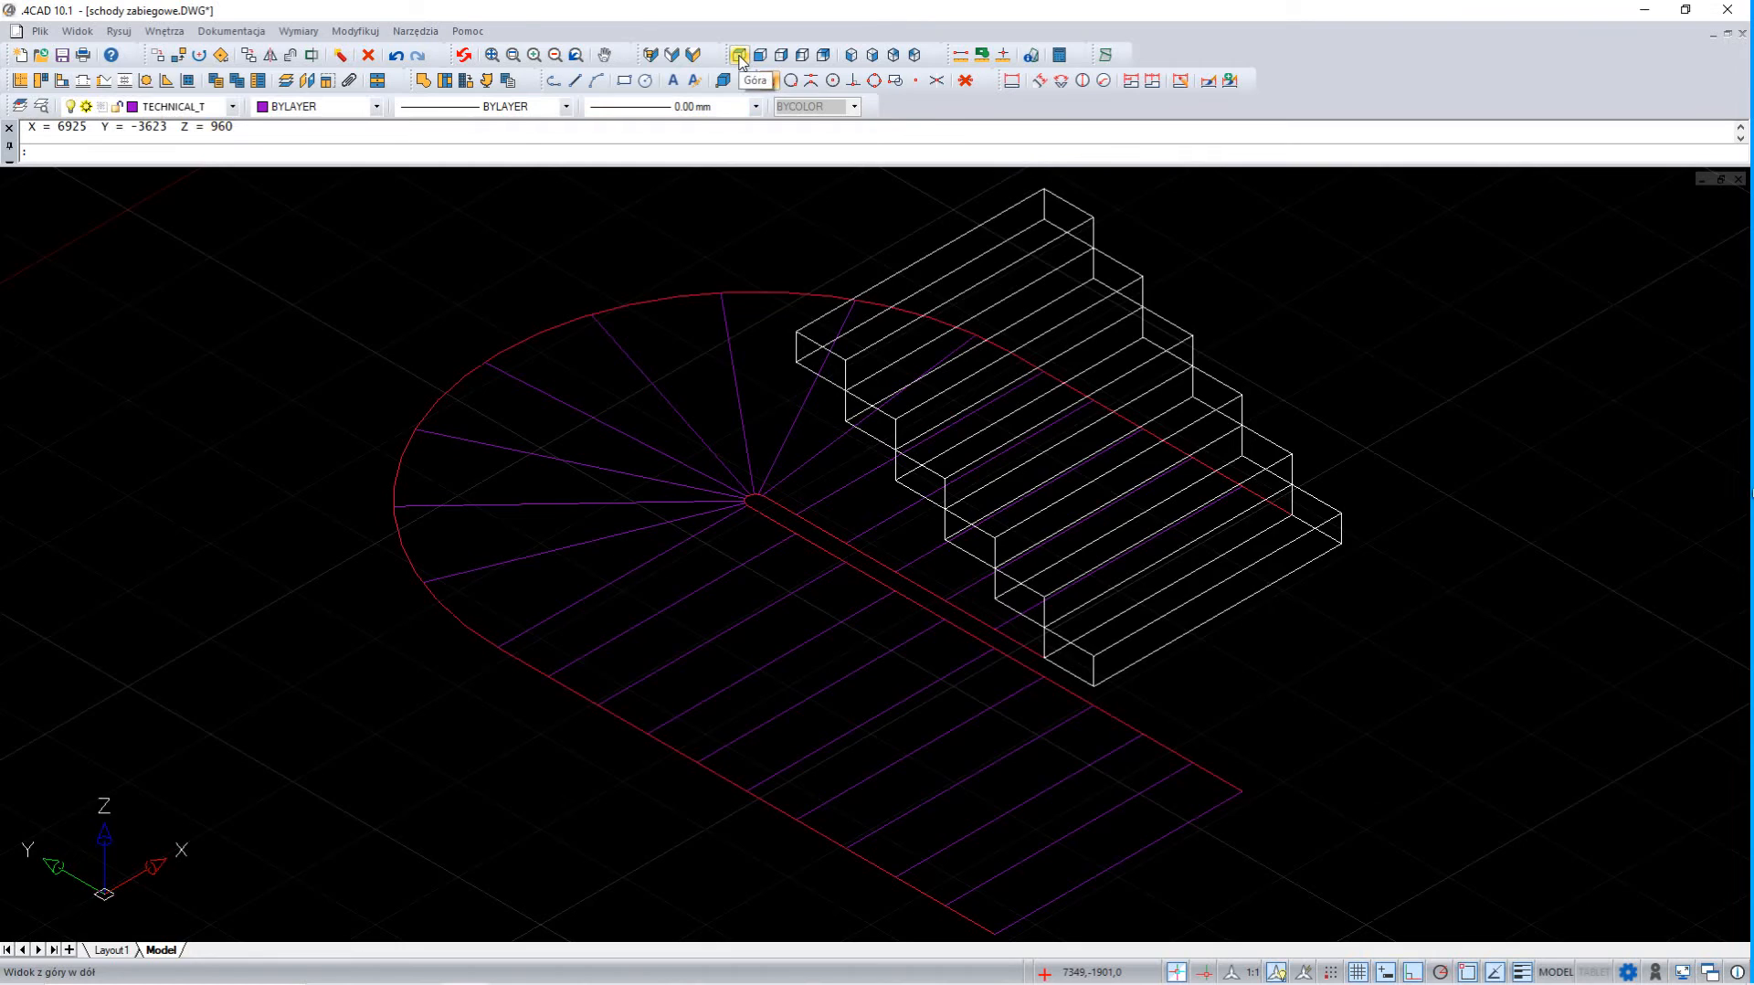
Create a podest free element in the tread area directly above the shorter flight, with level 960 and height 160
click(424, 81)
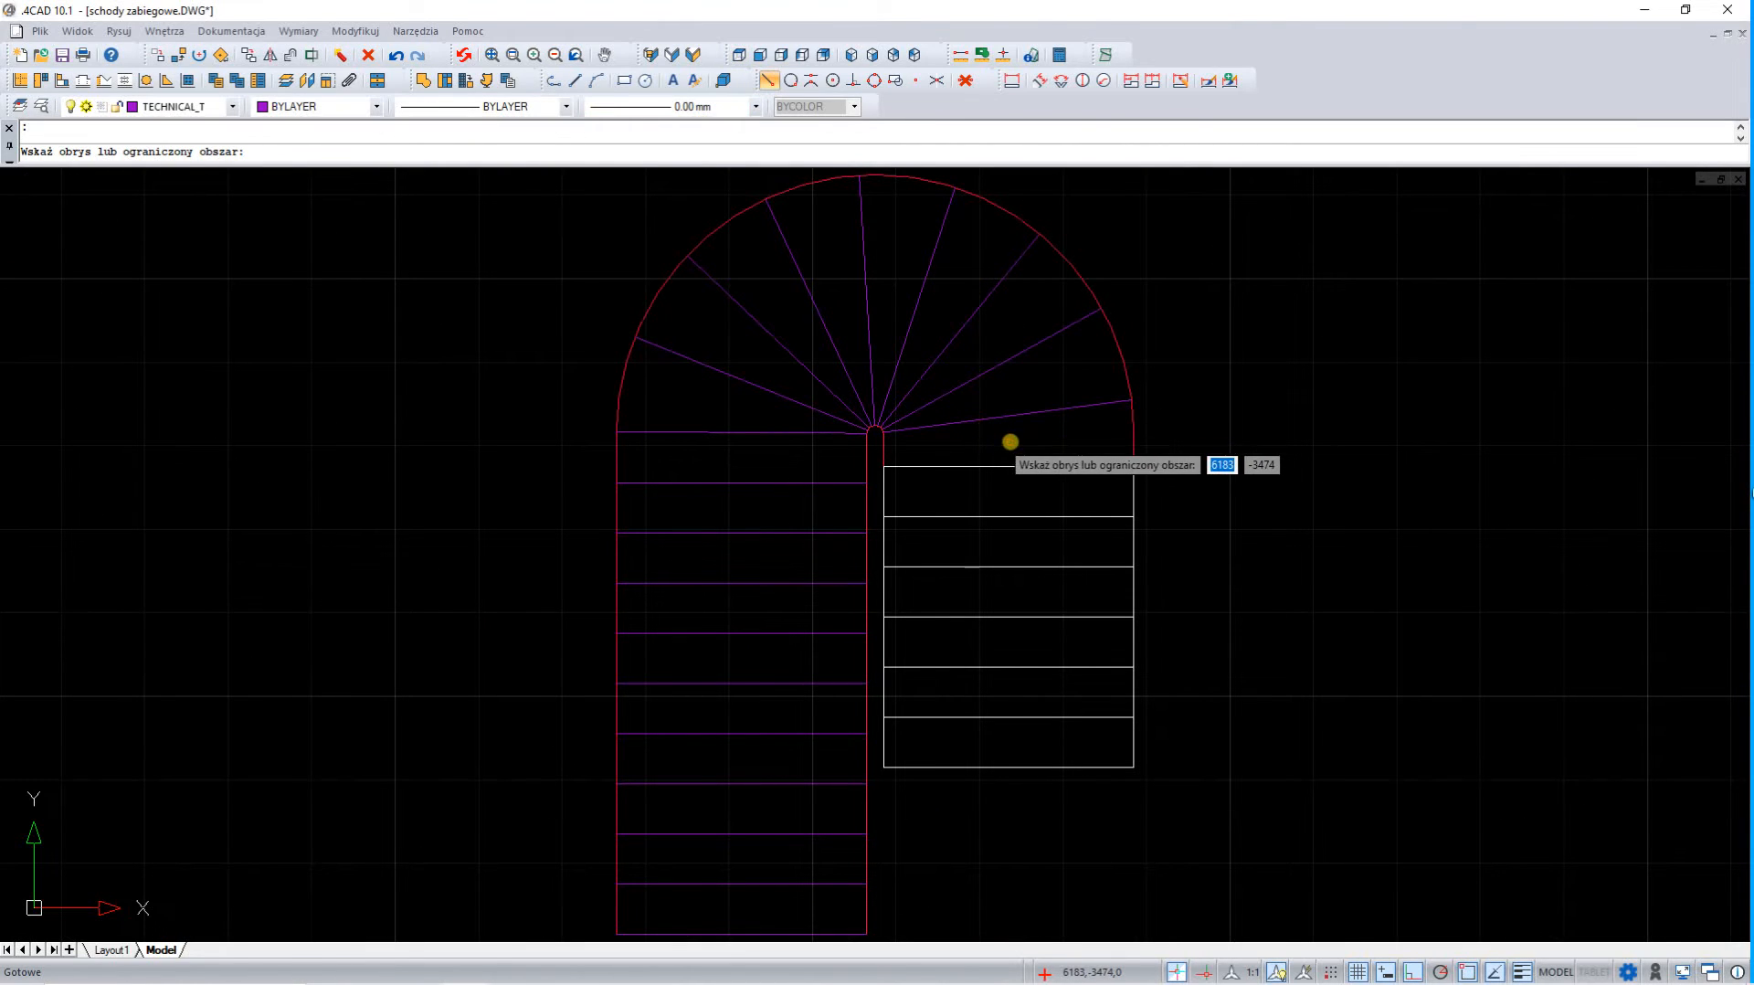
click(1009, 442)
click(1410, 410)
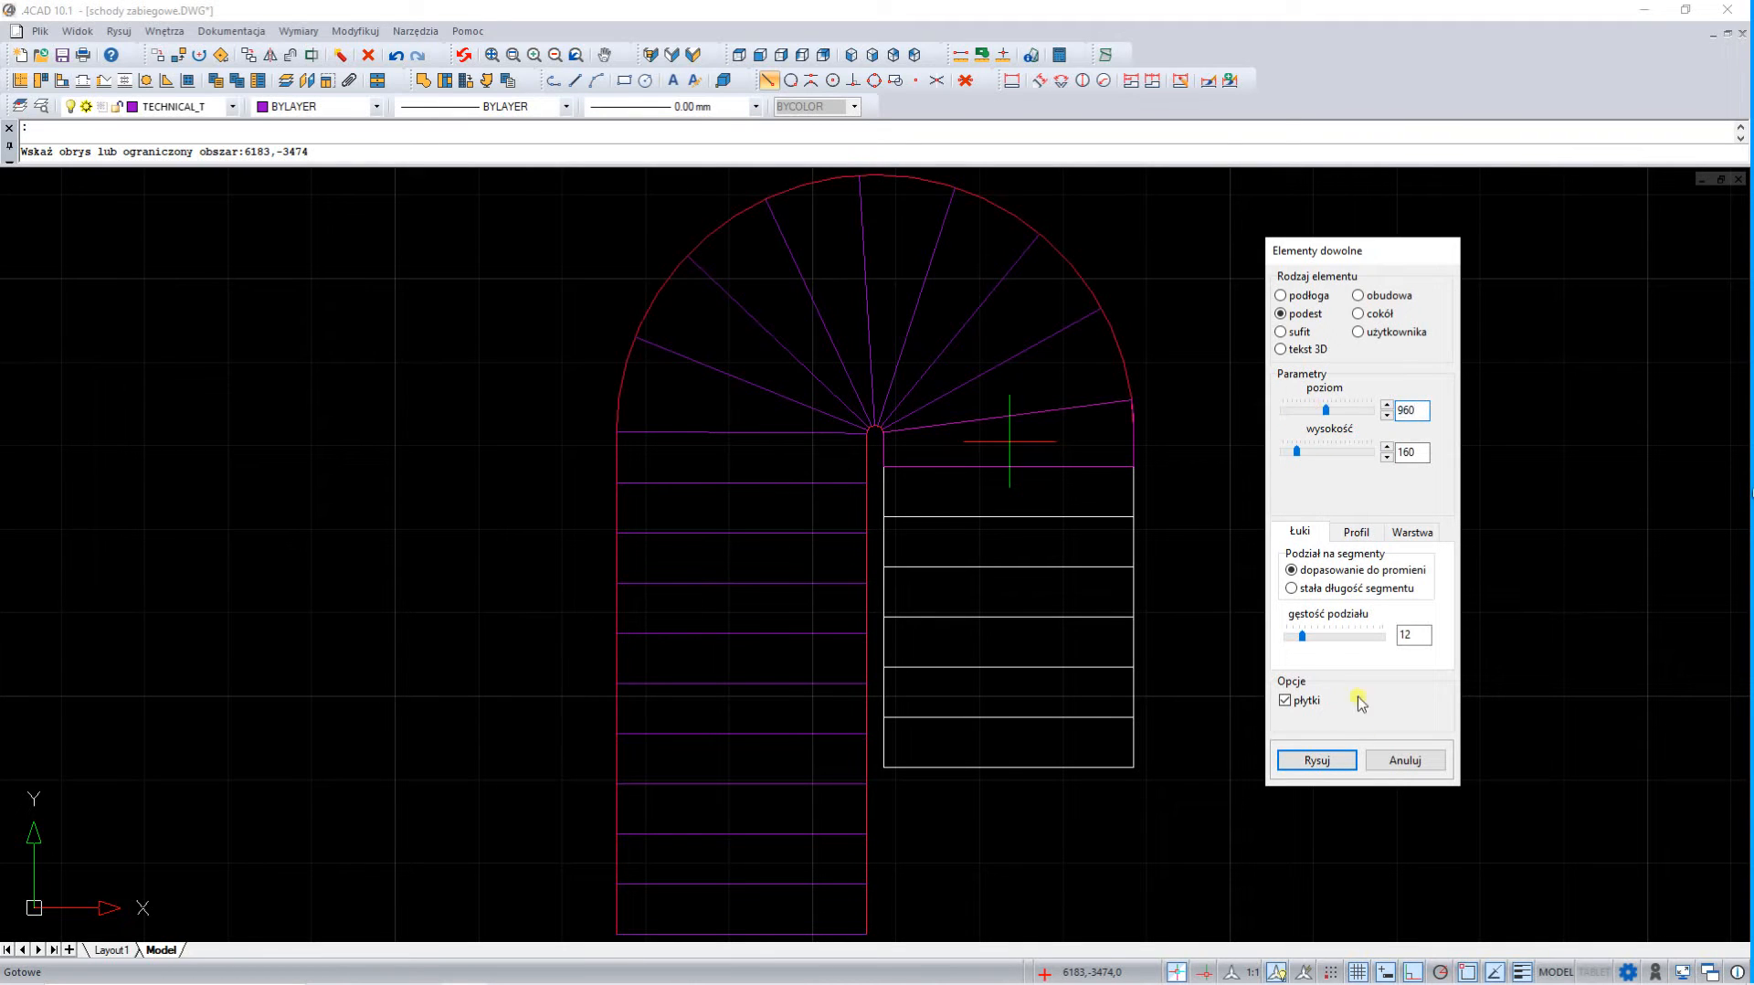
click(1316, 760)
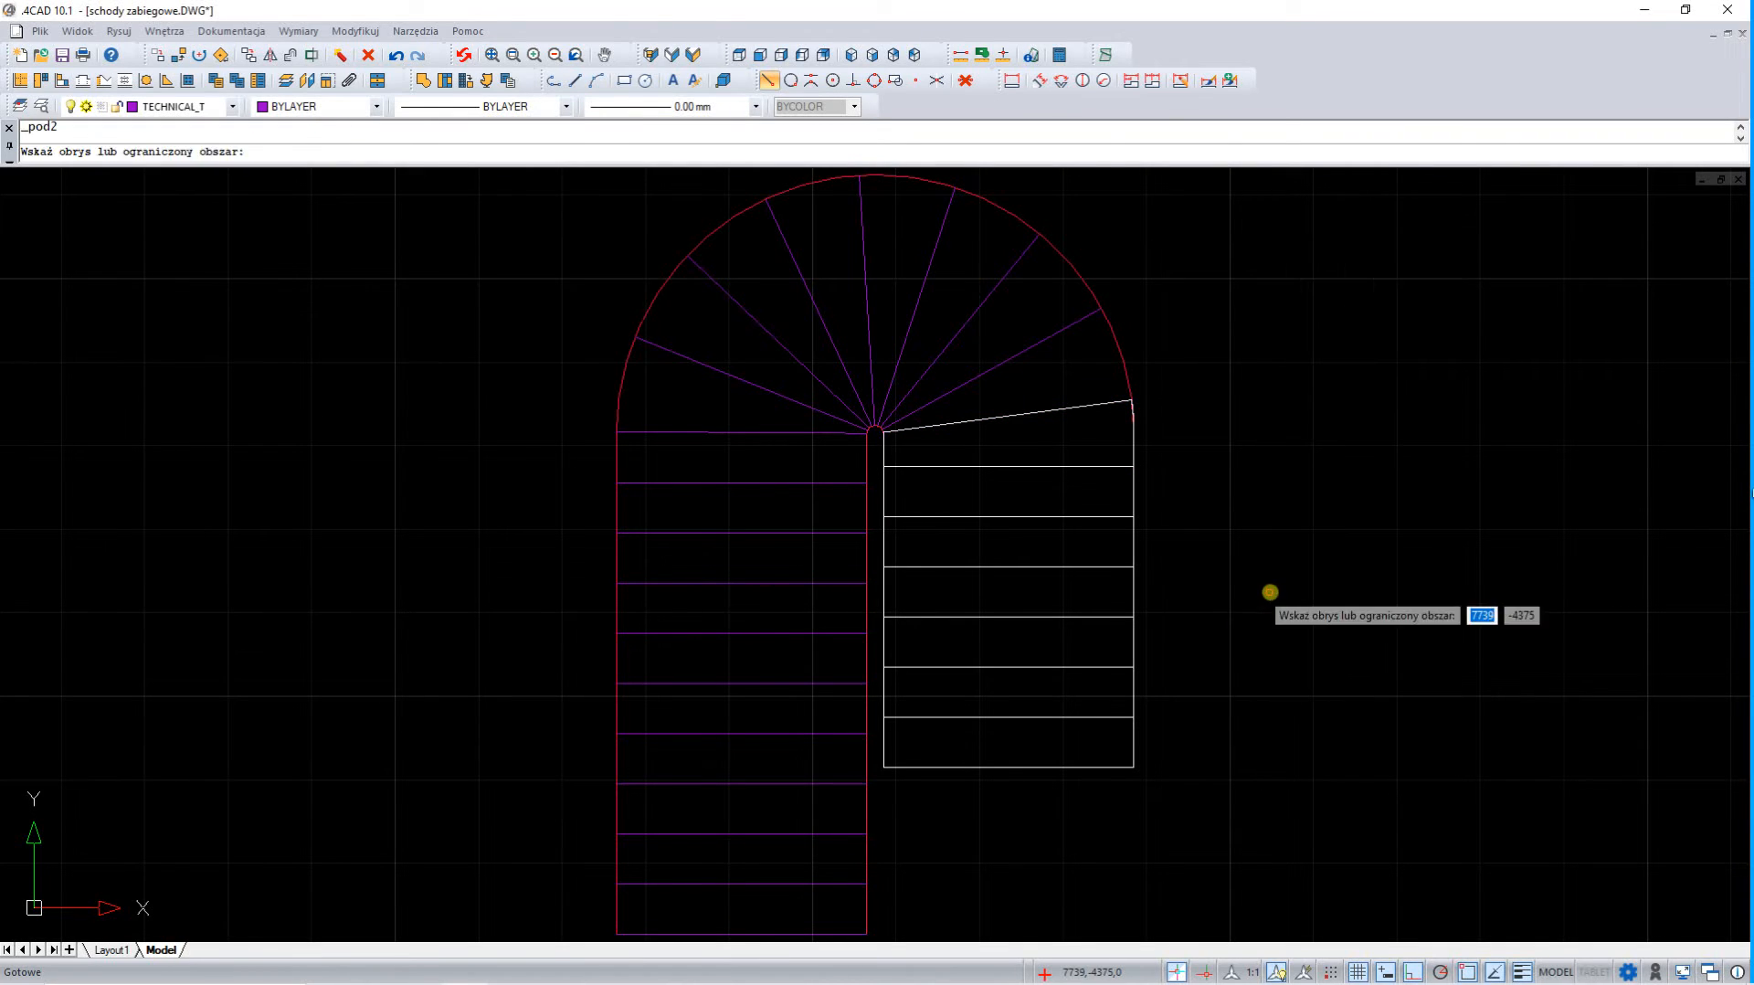
Create podest elements in the next two winder treads, each one step height higher, with the second at level 1280
click(1075, 369)
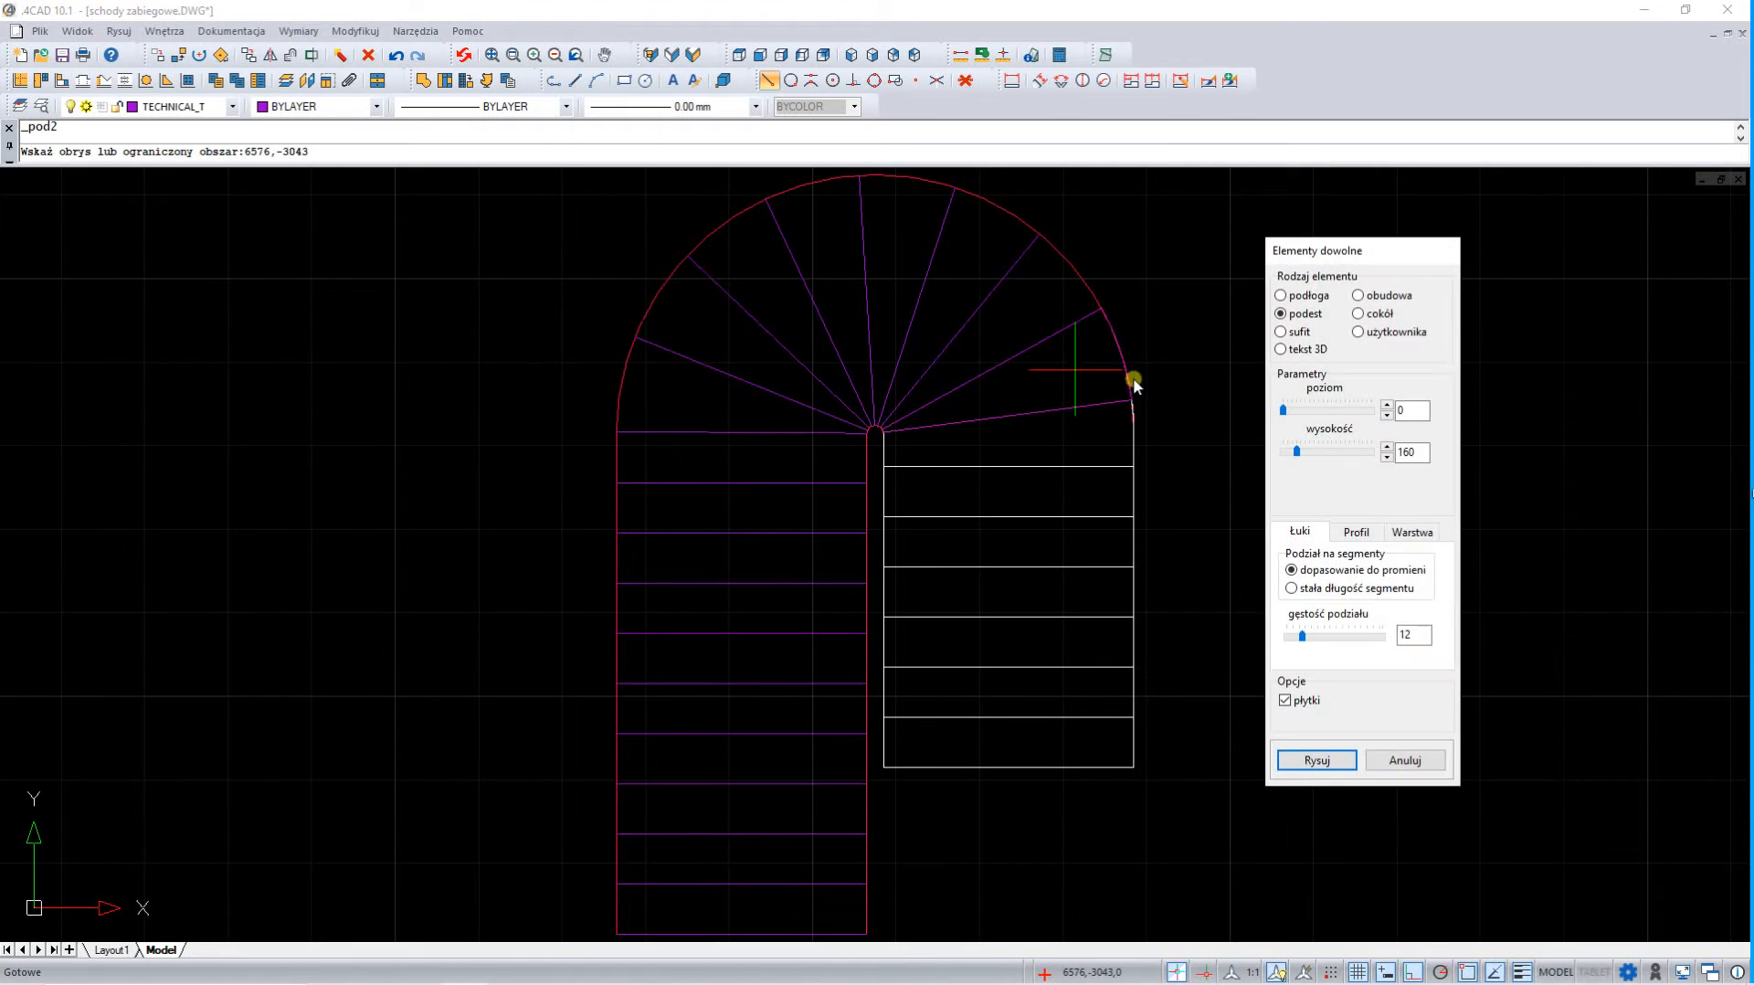
double_click(1411, 410)
click(1317, 760)
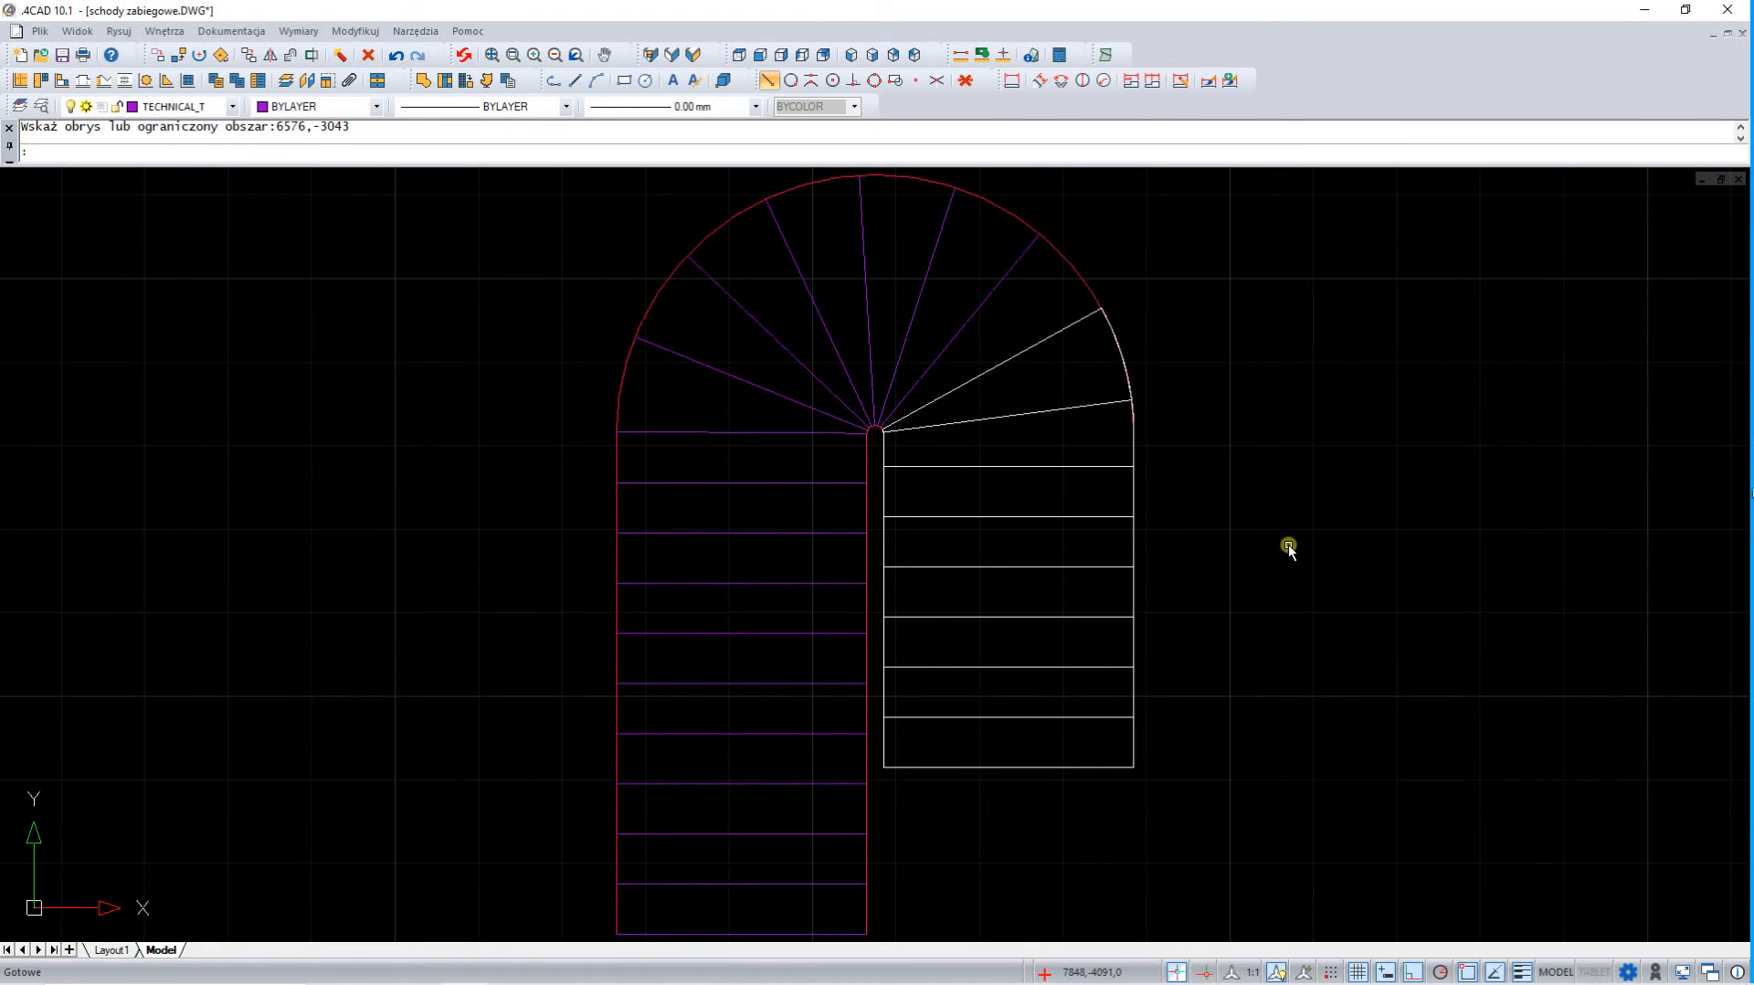
key(Return)
click(1026, 305)
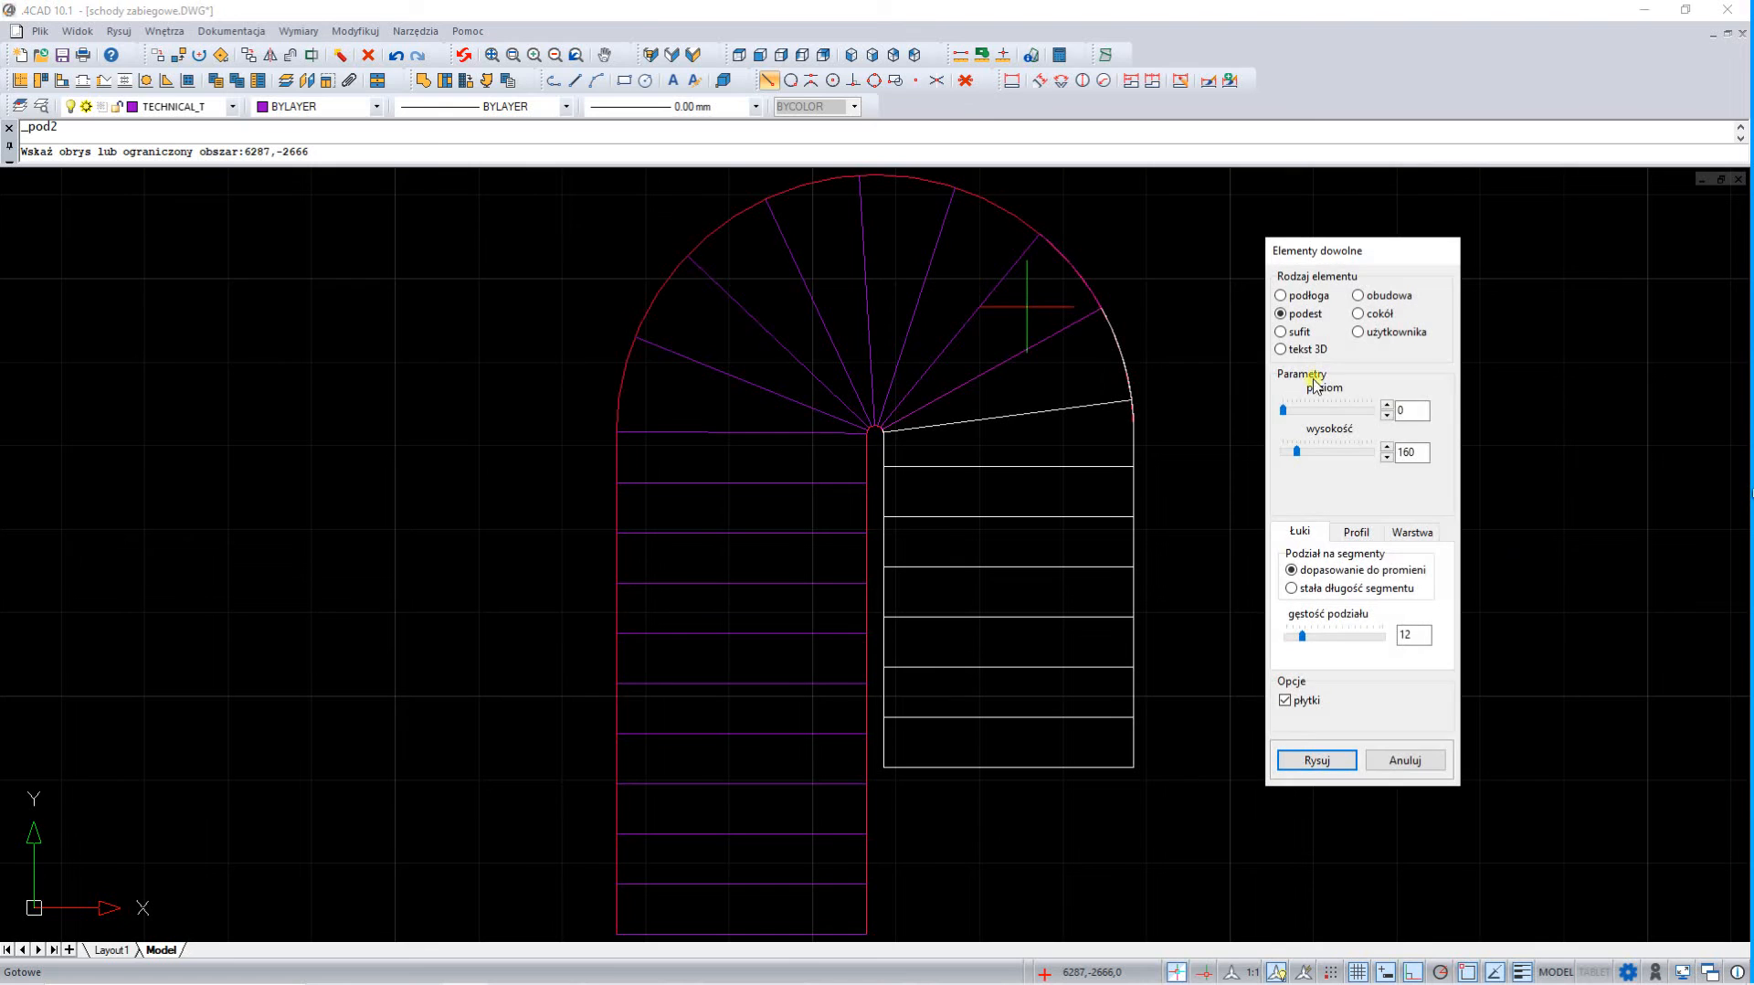
double_click(1404, 409)
click(1320, 762)
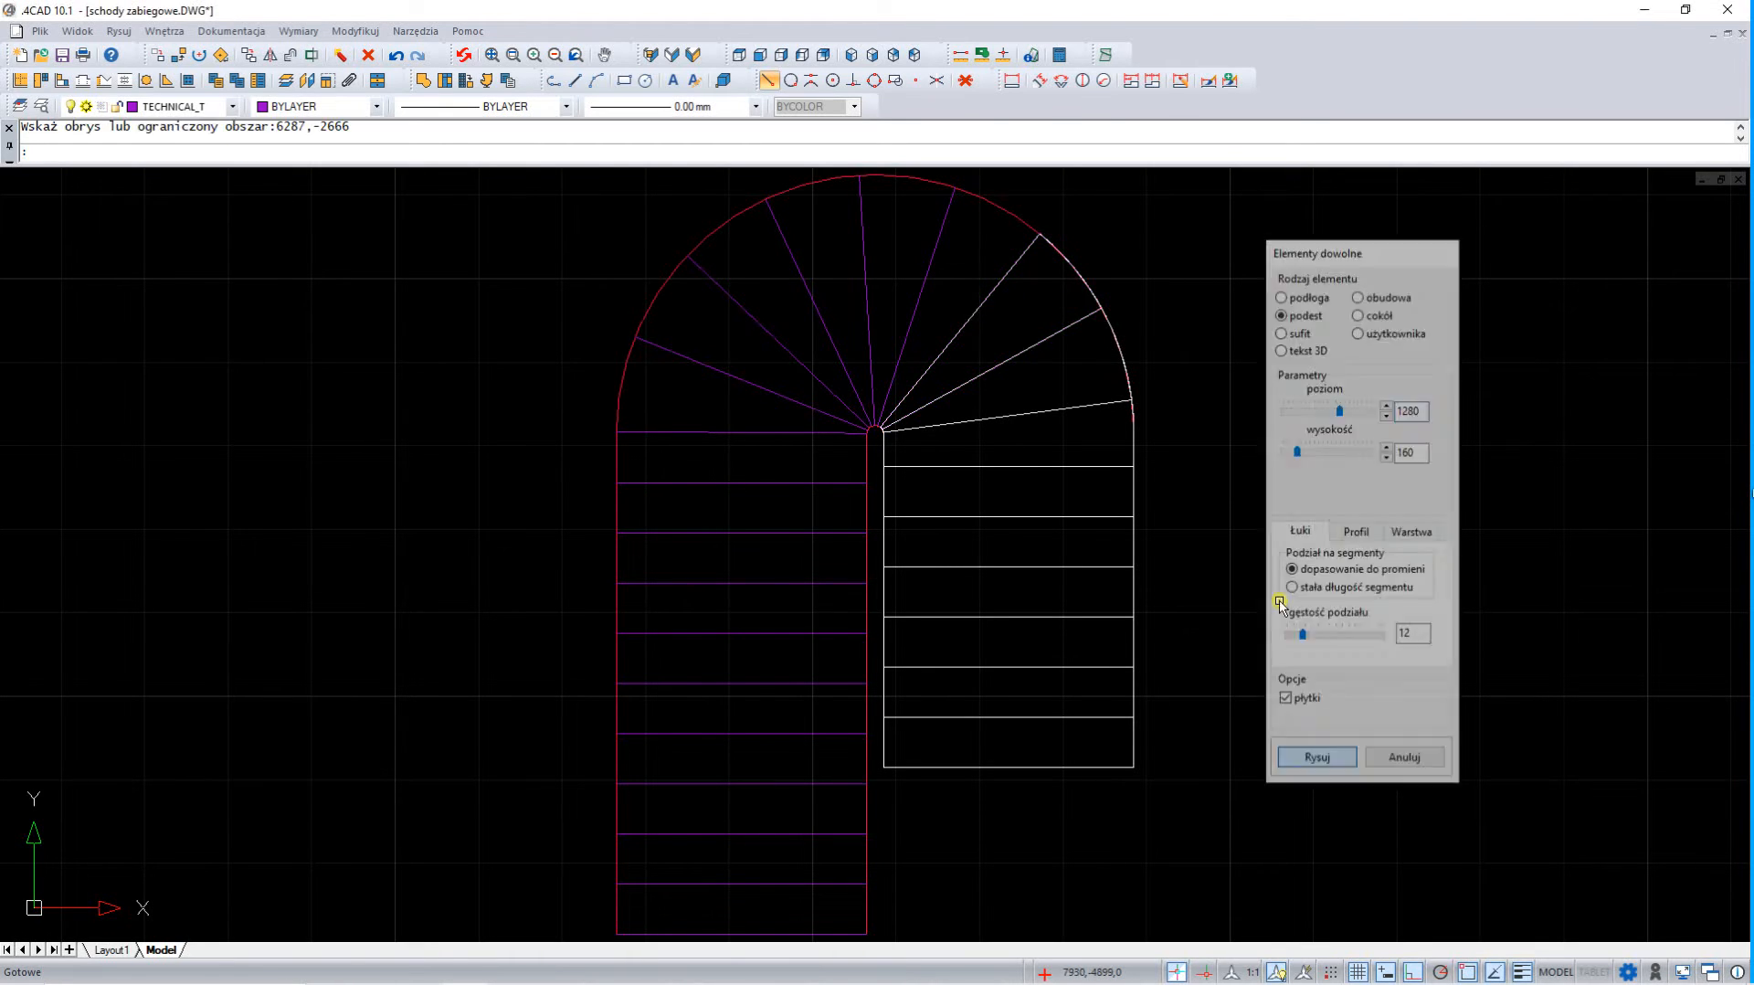
Fill the remaining winder treads with podest elements, starting at levels 1440 and 1600 and rising one step height per tread
click(973, 264)
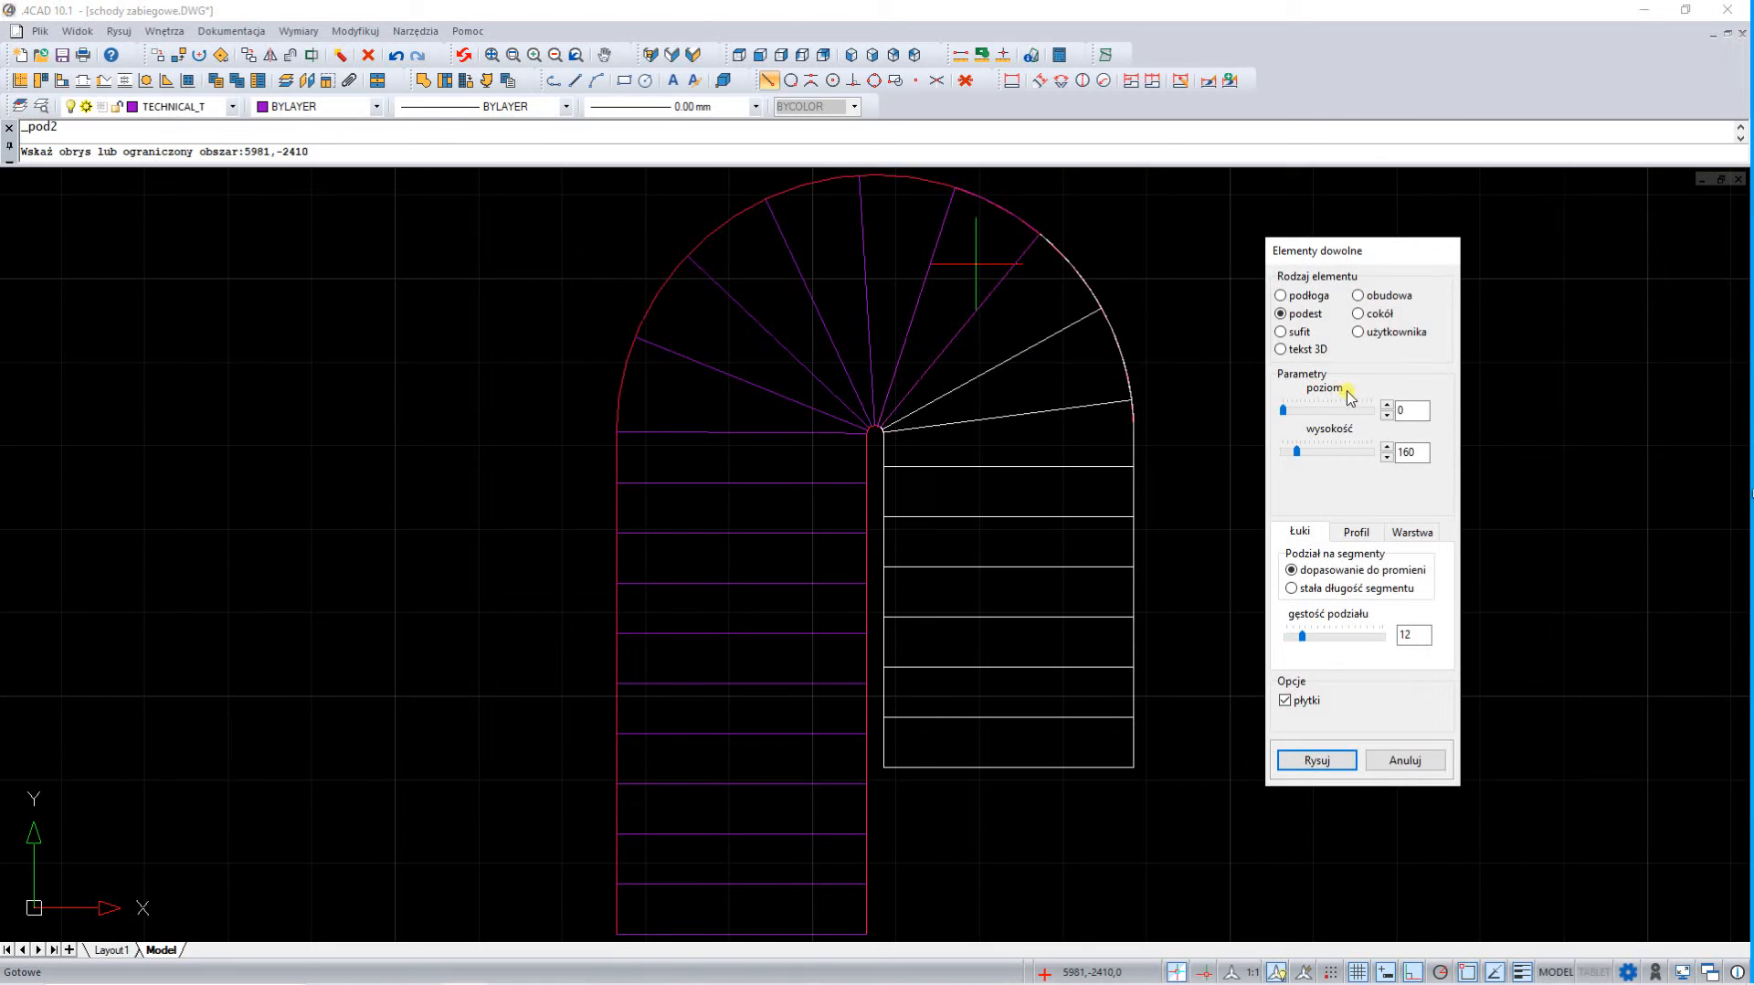
double_click(1414, 408)
text(1440)
click(1335, 764)
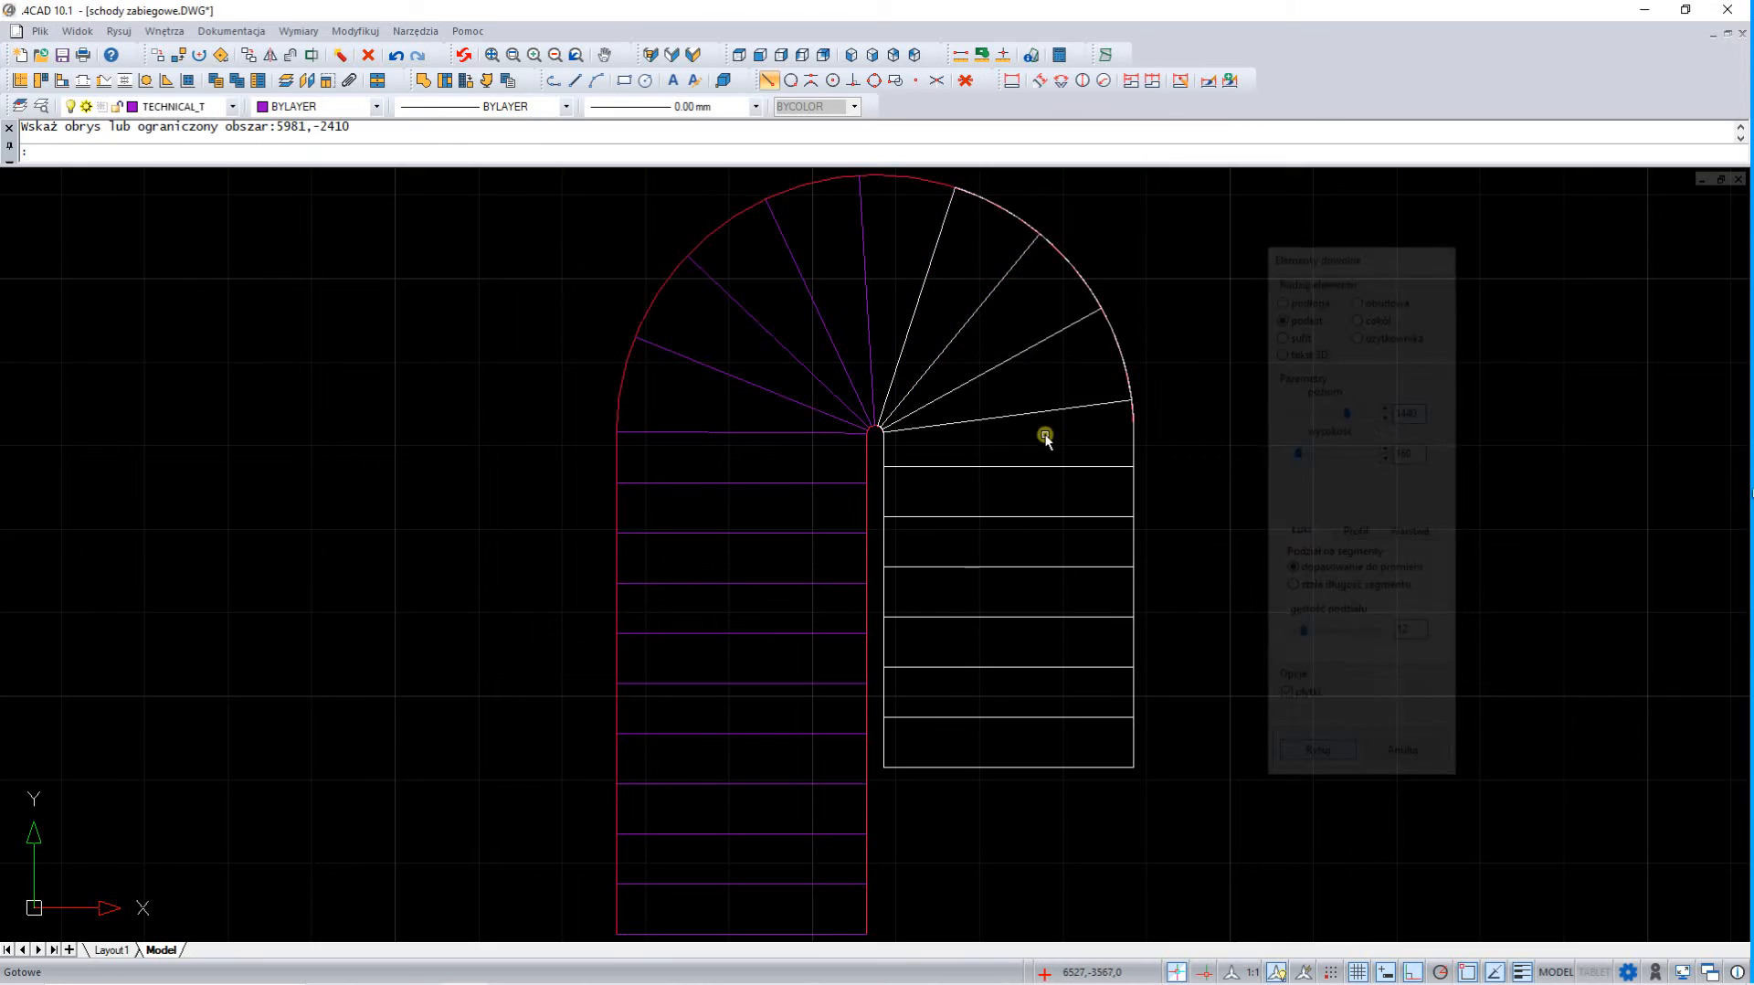
click(904, 238)
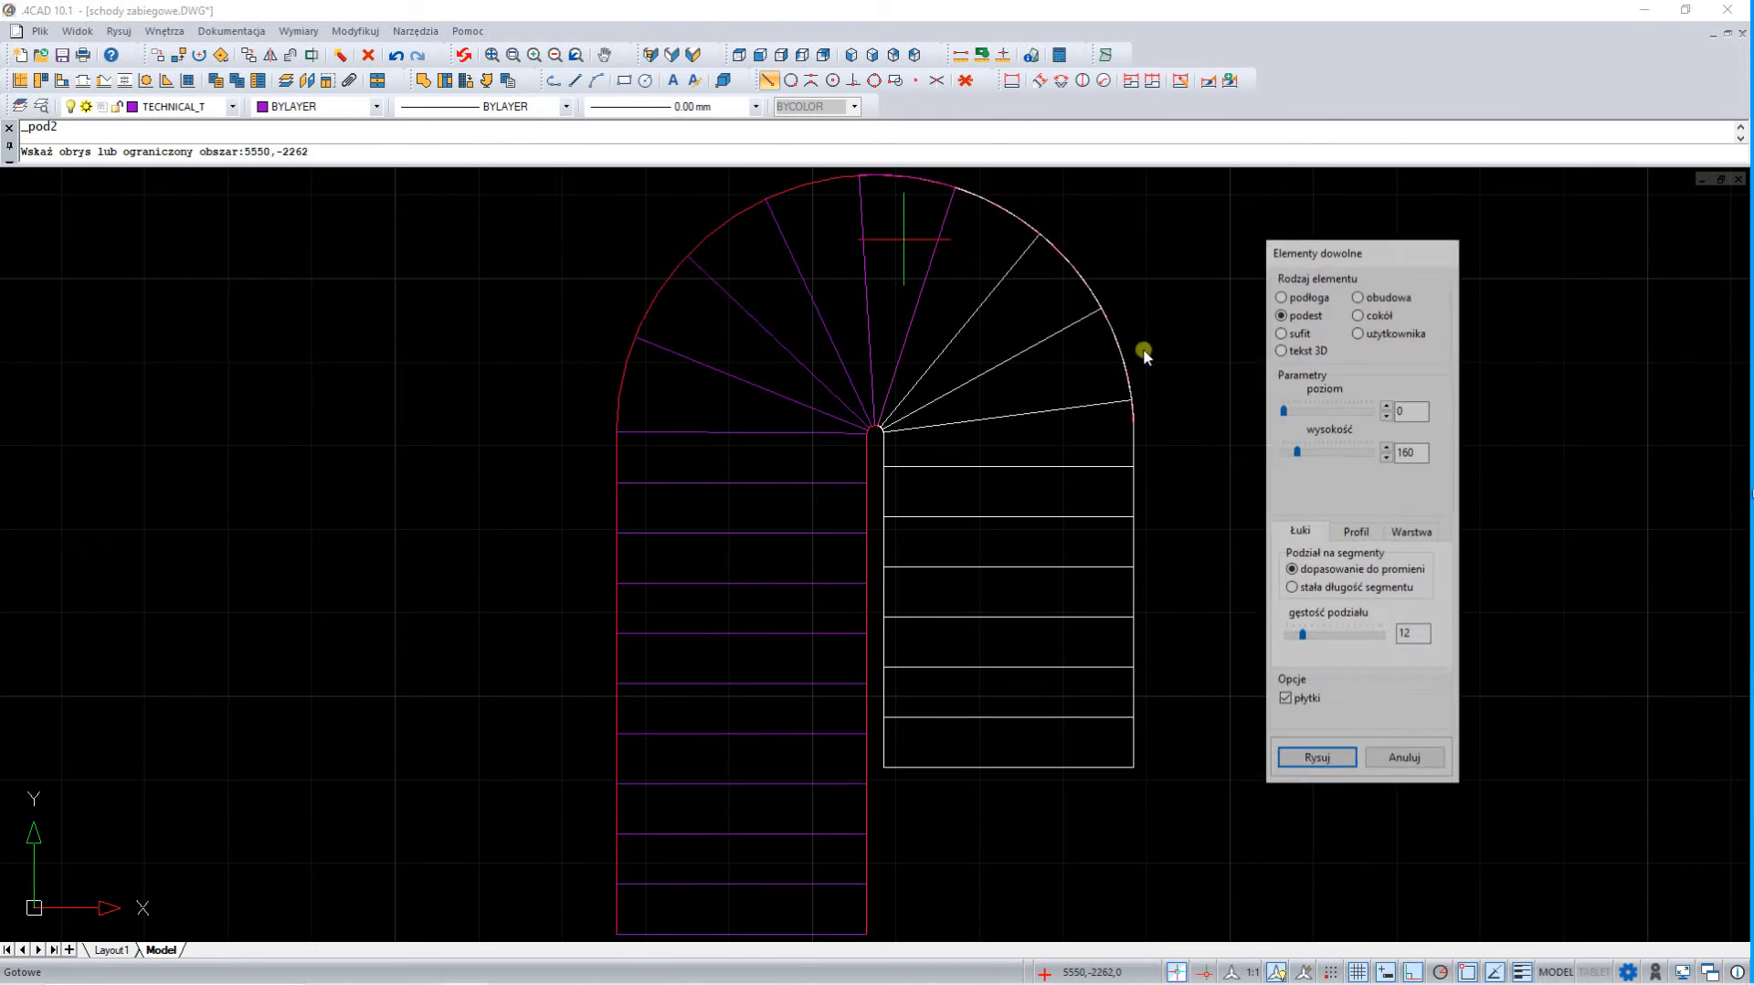
double_click(1412, 410)
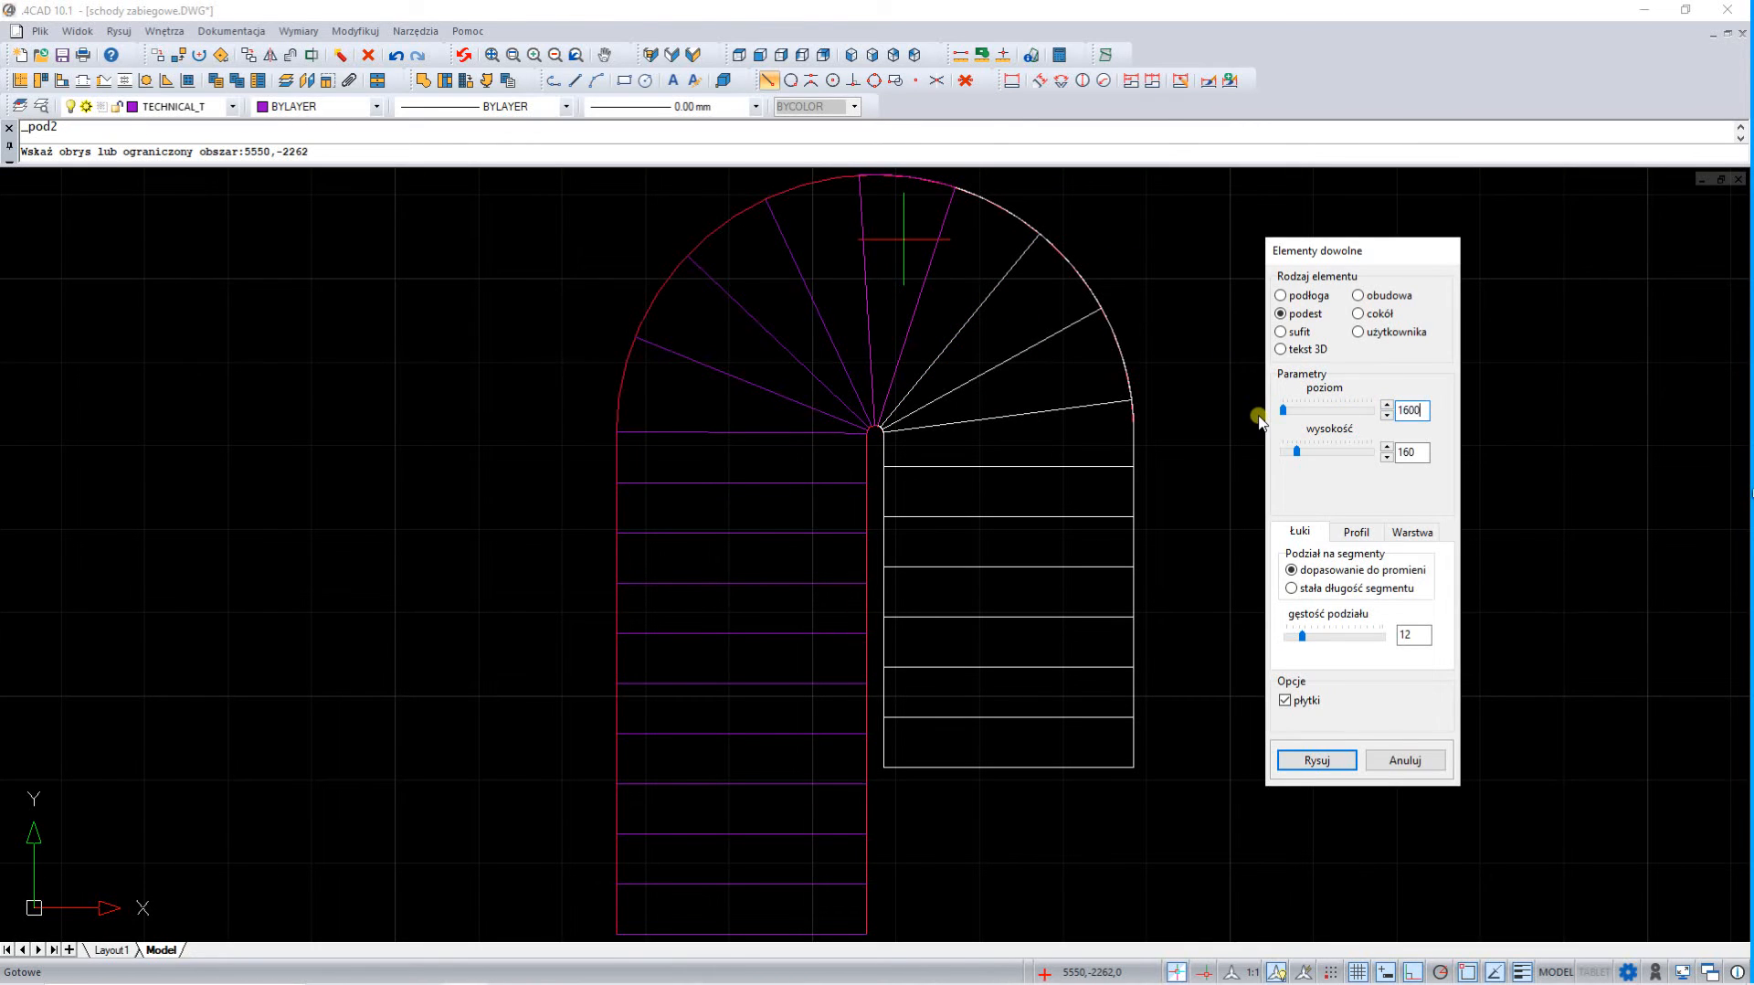
text(1600)
click(1319, 760)
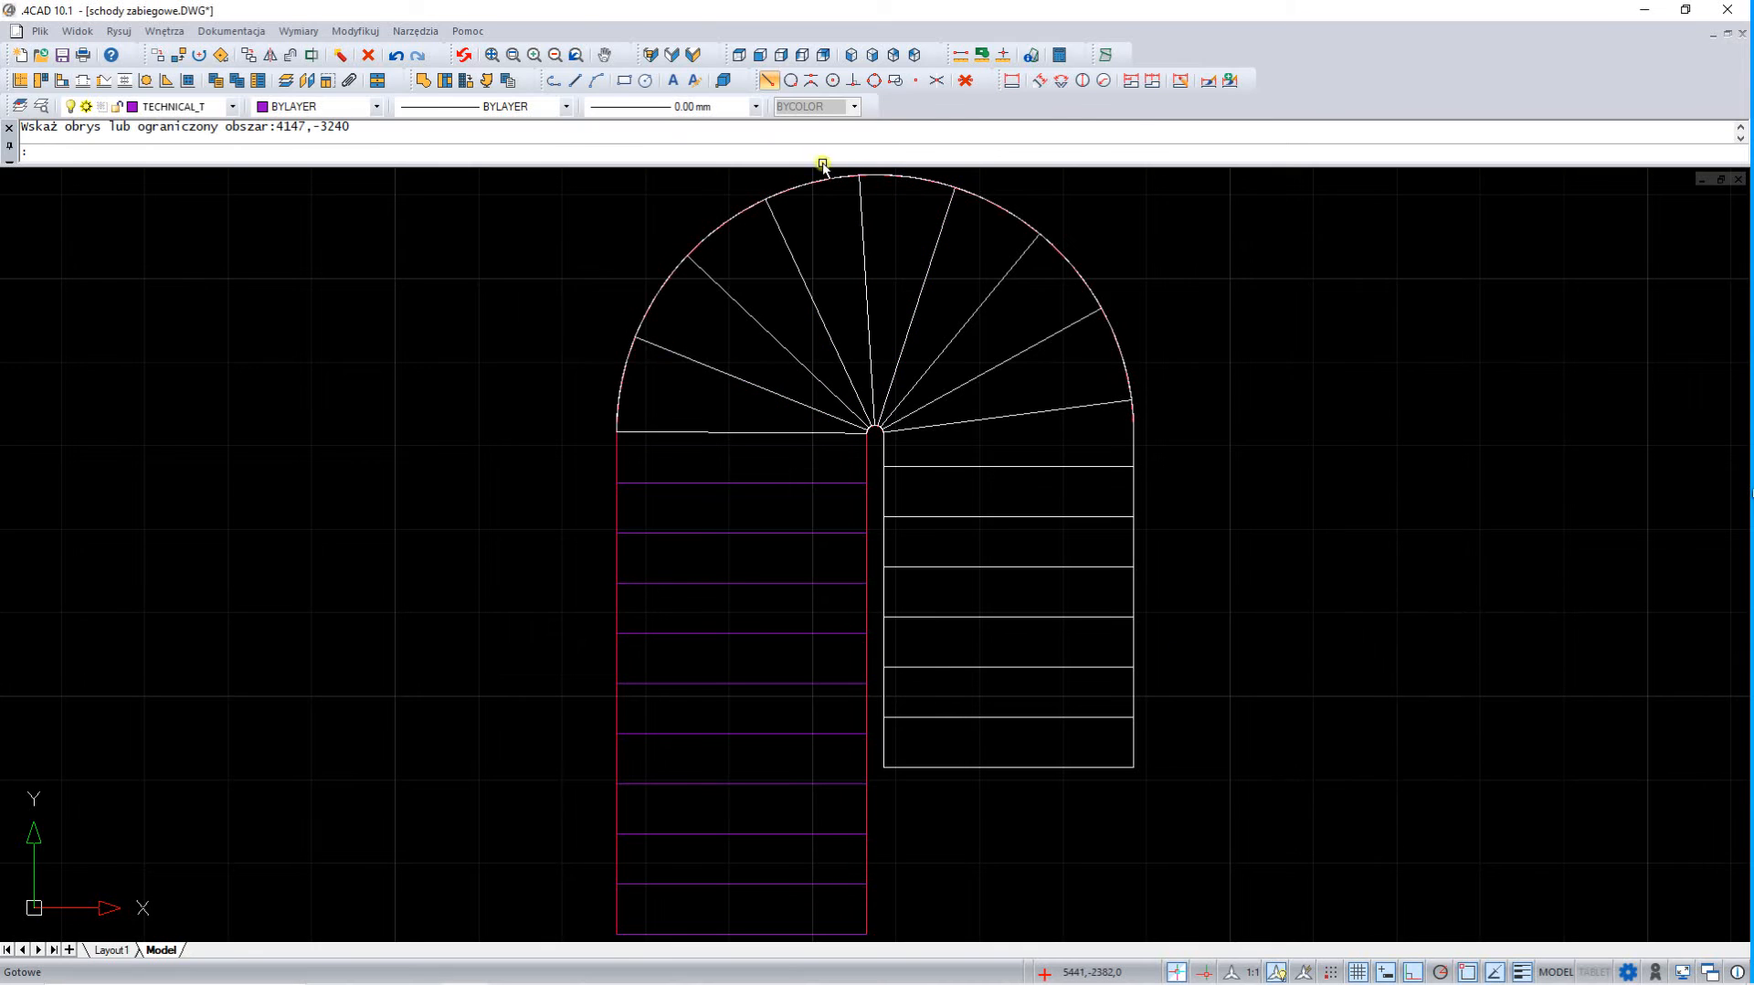
Query the coordinates of the last winder step's upper outer corner in the above front-left view, and return to the plan view
click(854, 56)
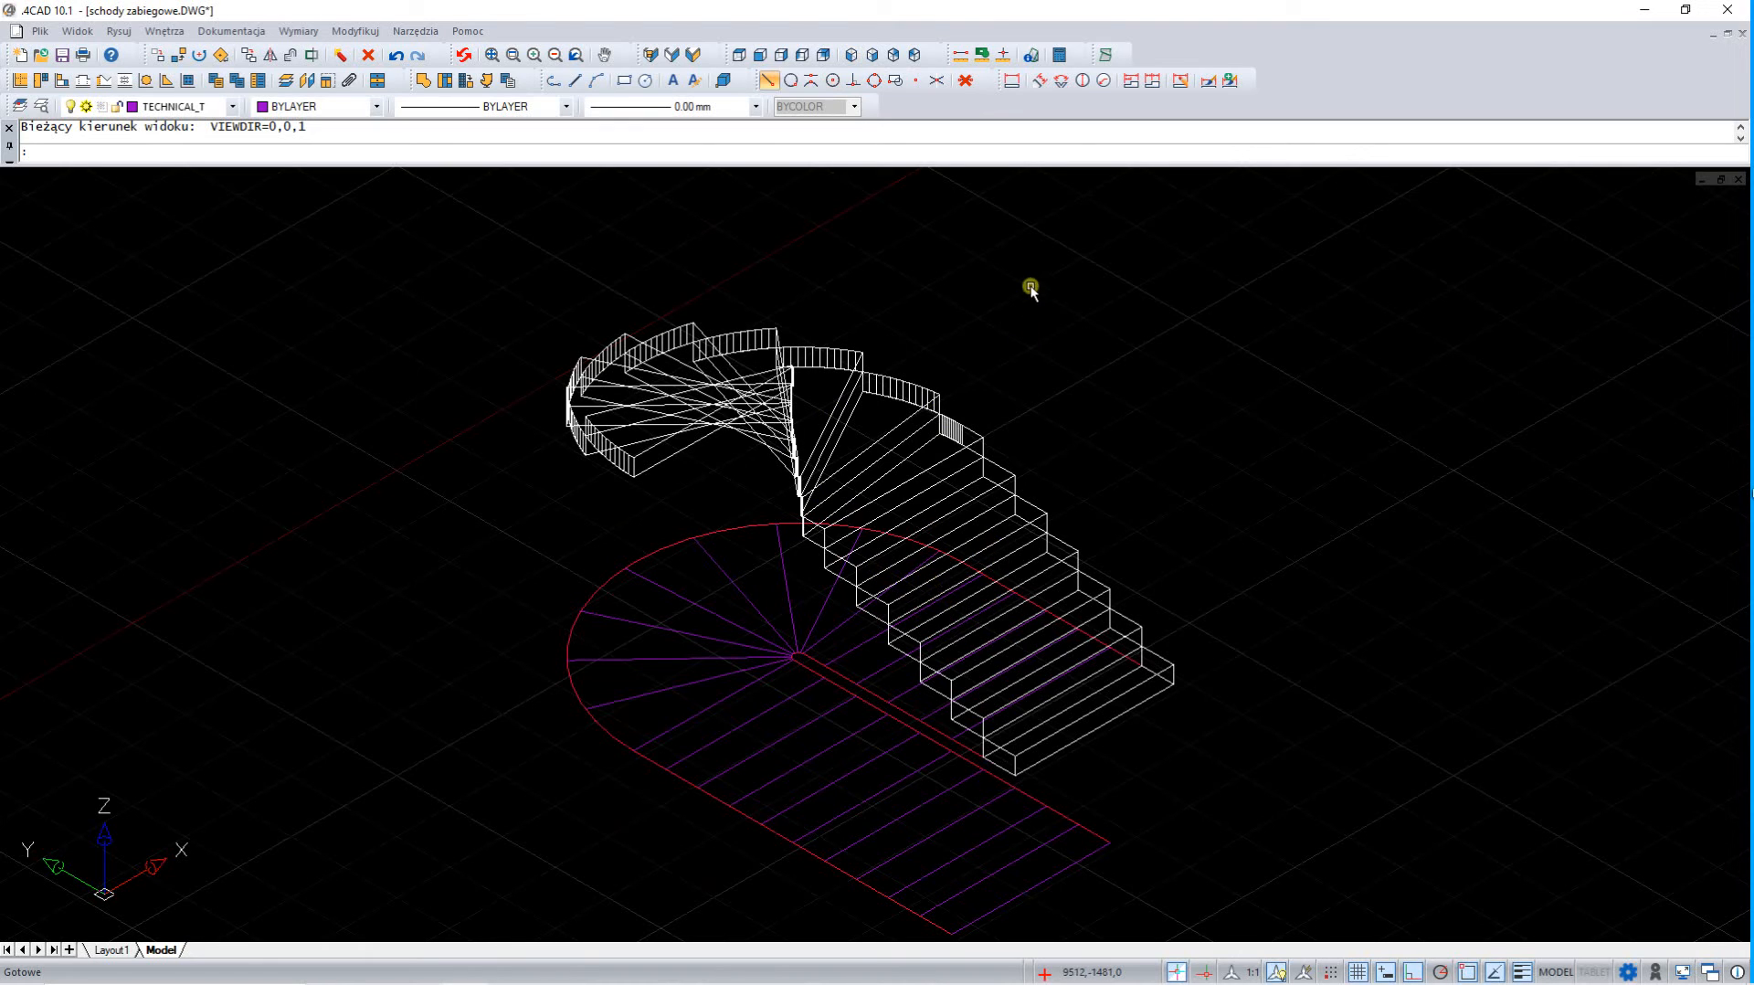
click(1002, 55)
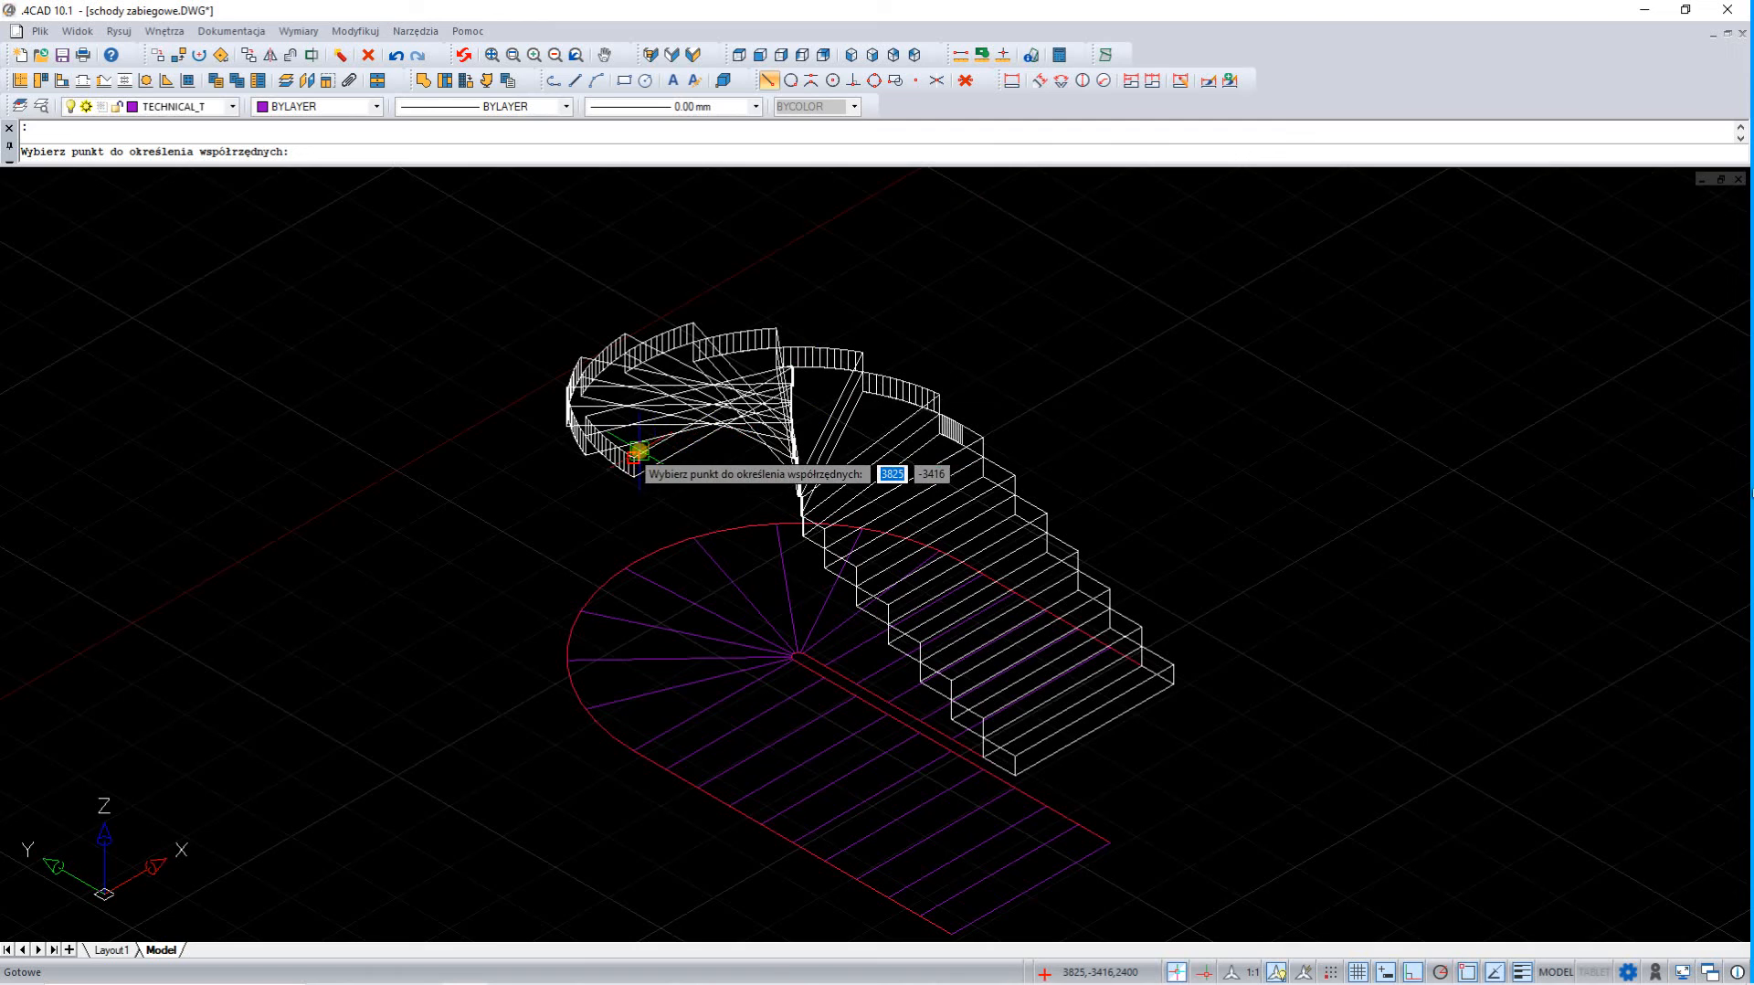
click(637, 451)
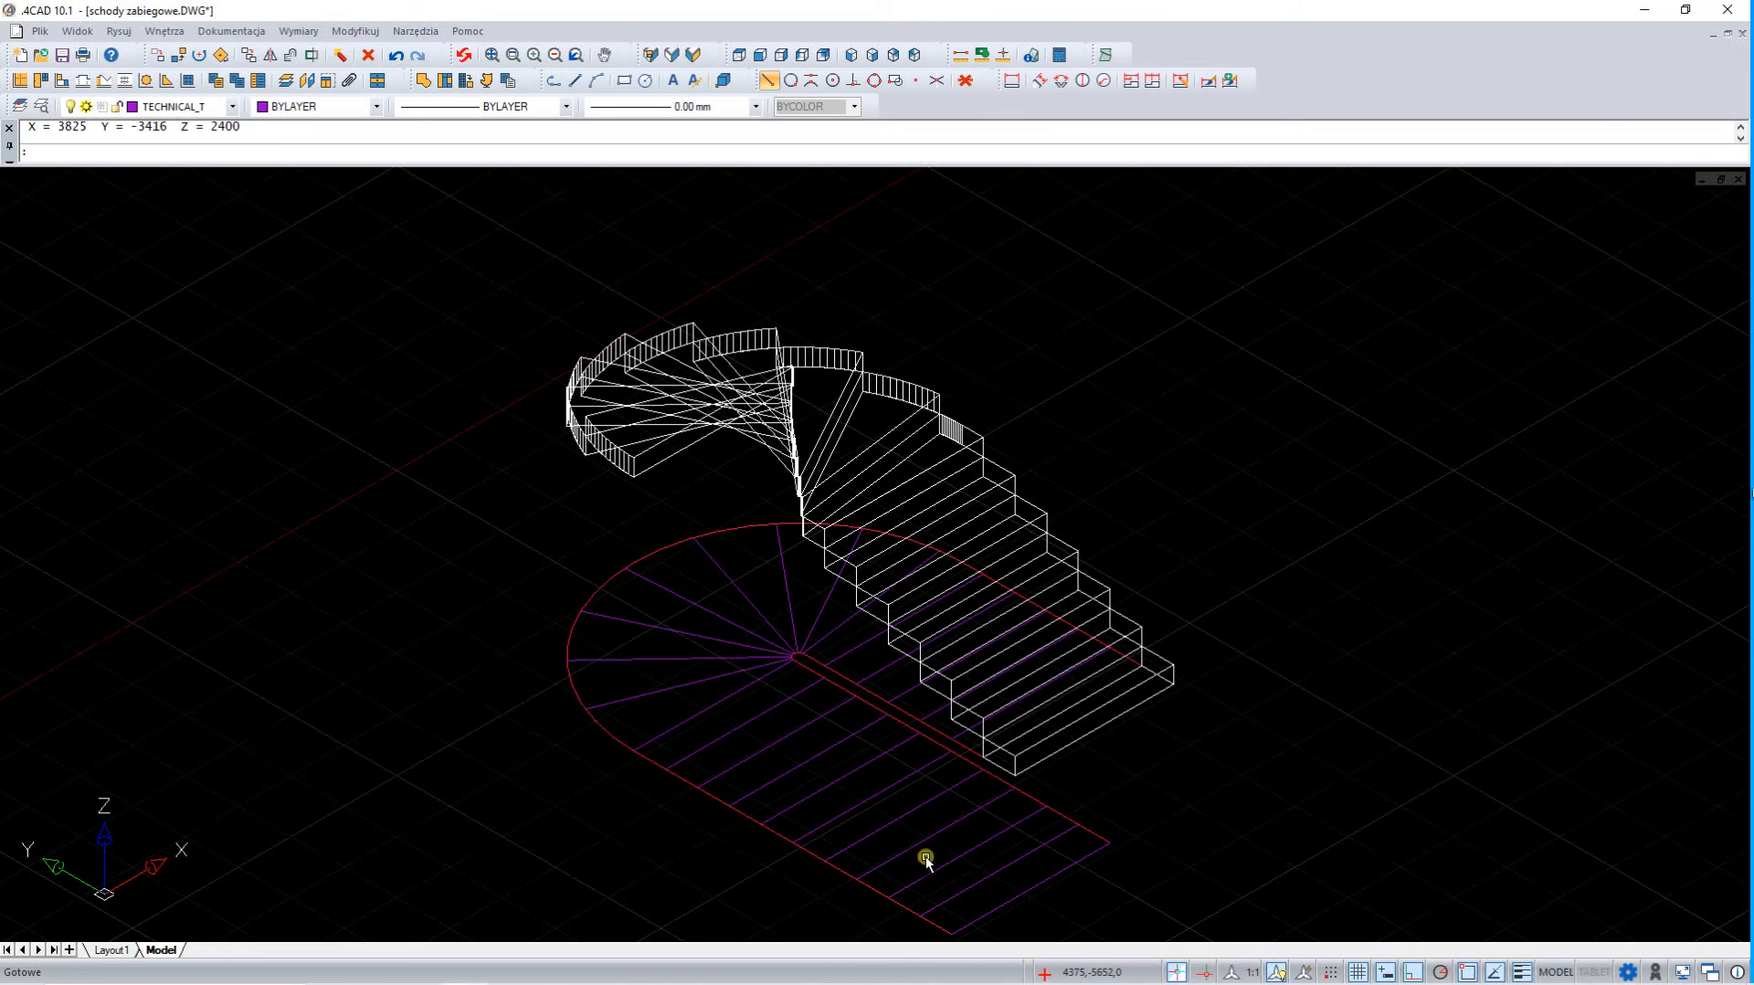
click(739, 55)
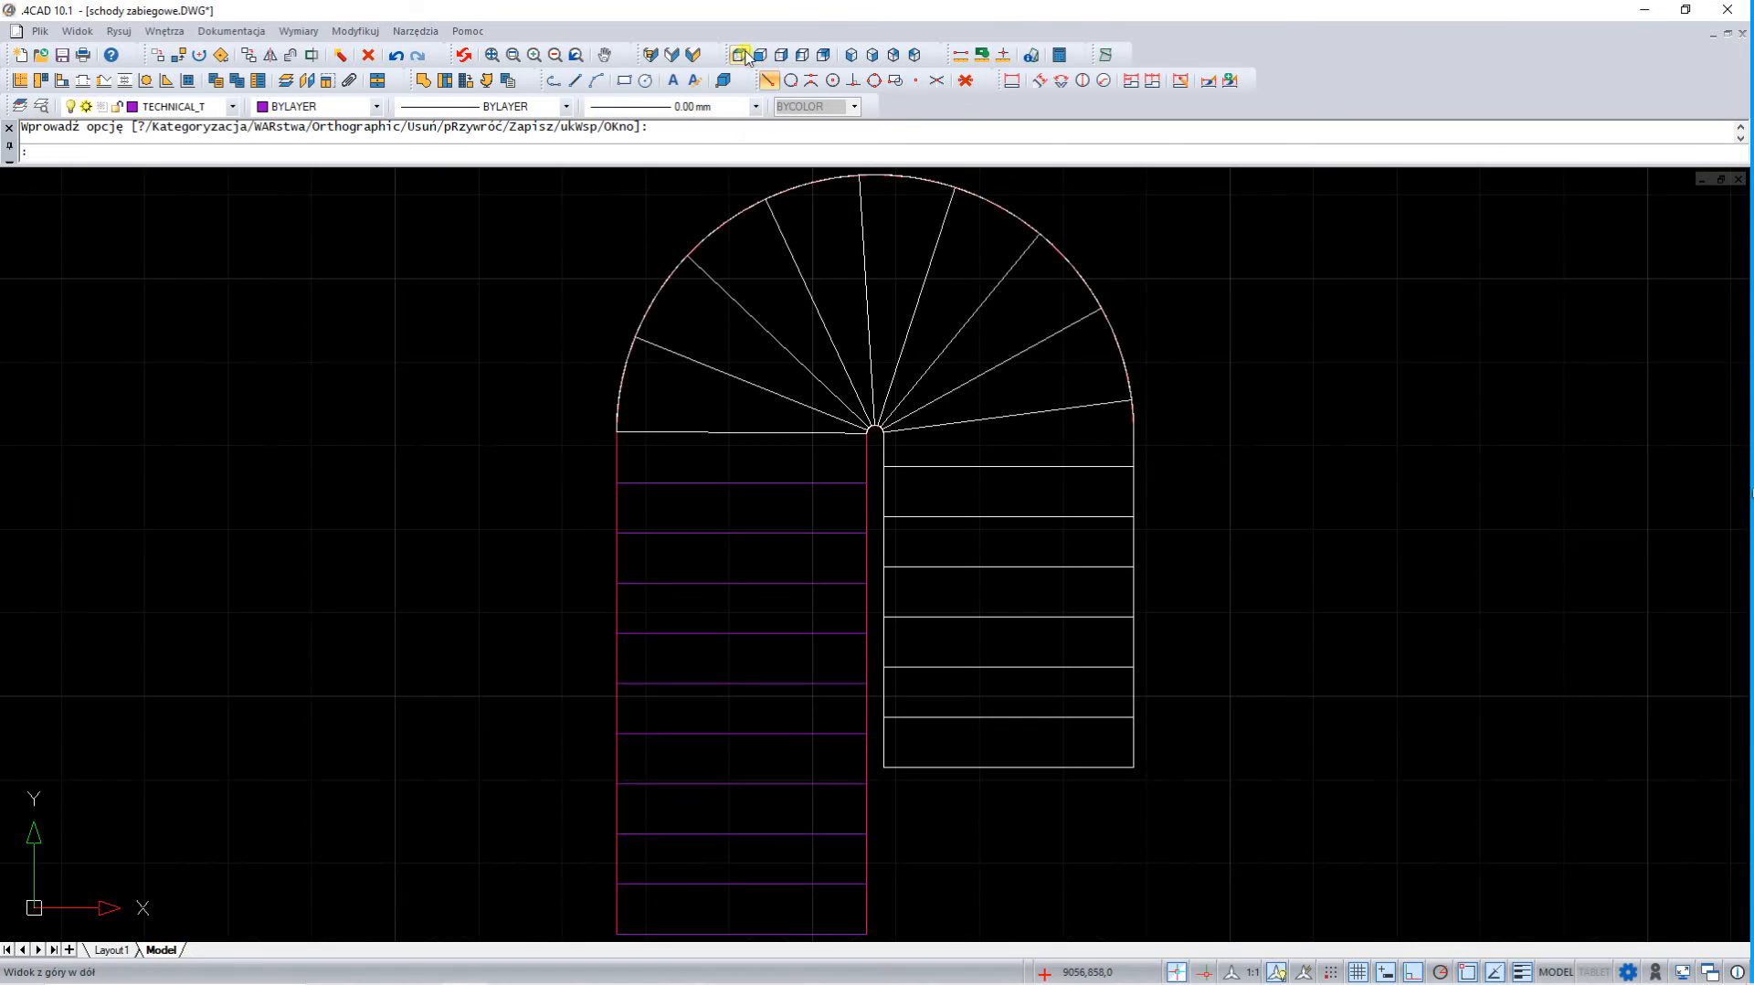
Create podest elements in the longer flight's first two tread areas, at levels 2400 and 2560 with height 160
click(423, 80)
click(812, 457)
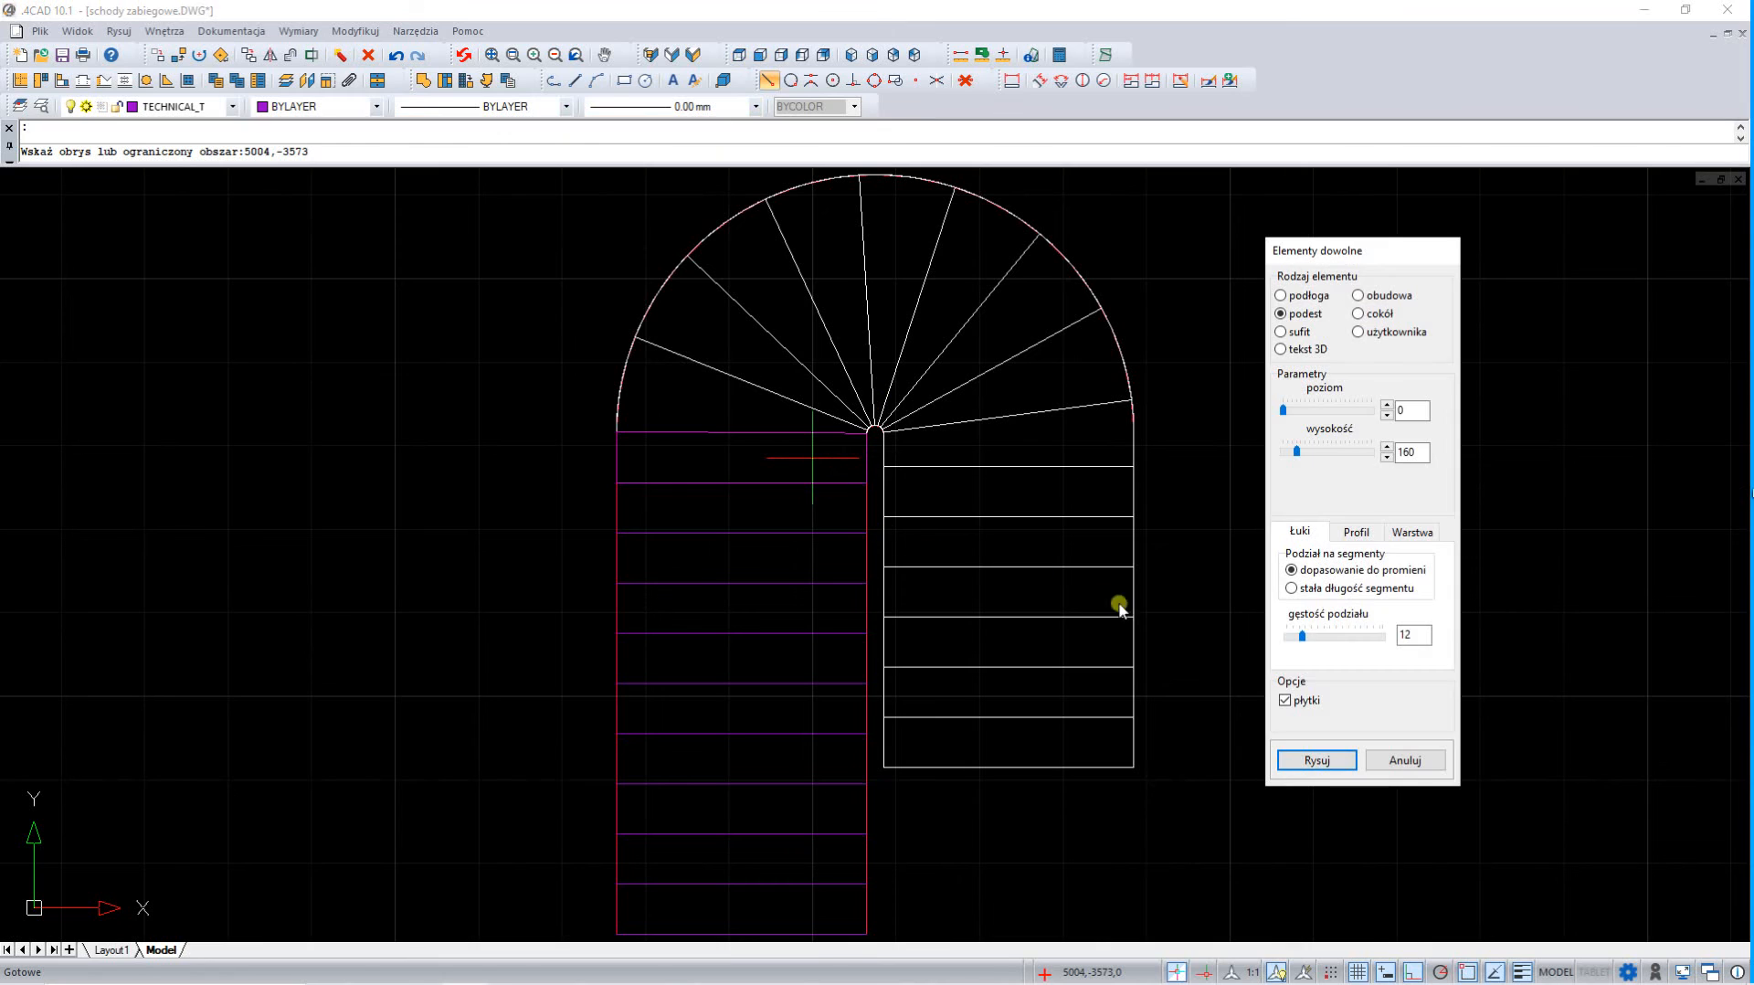
drag(1407, 411, 1291, 398)
text(2400)
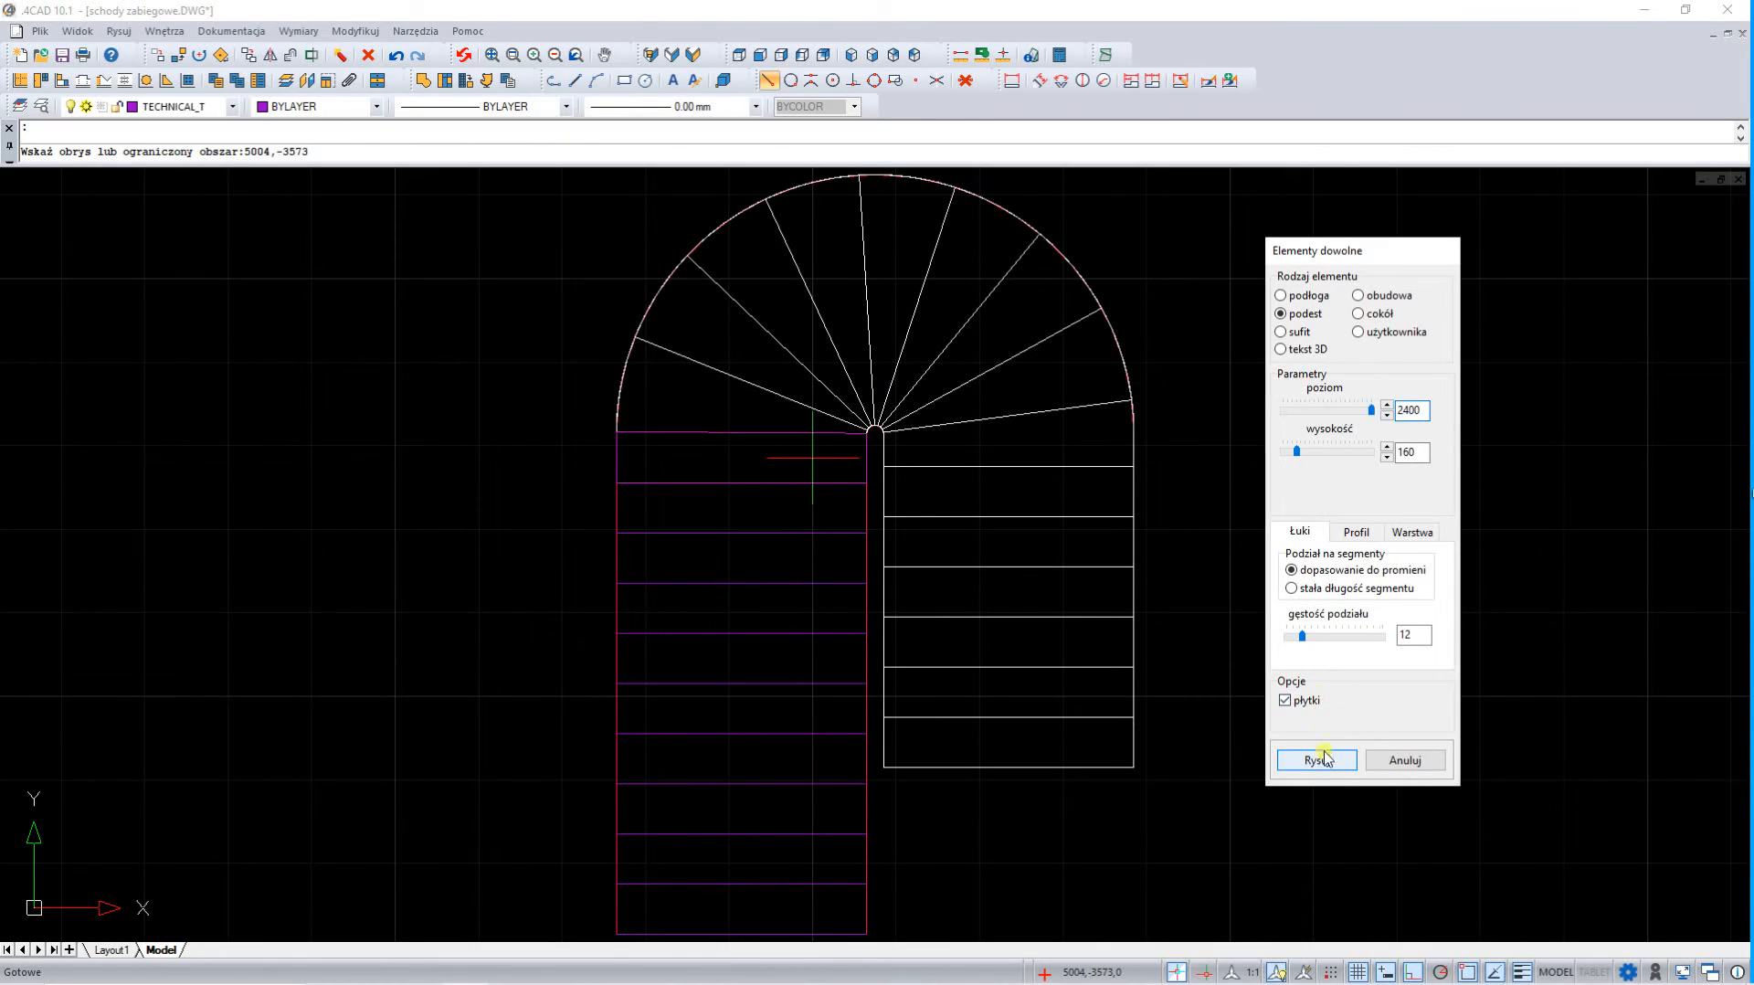
click(1316, 760)
click(811, 511)
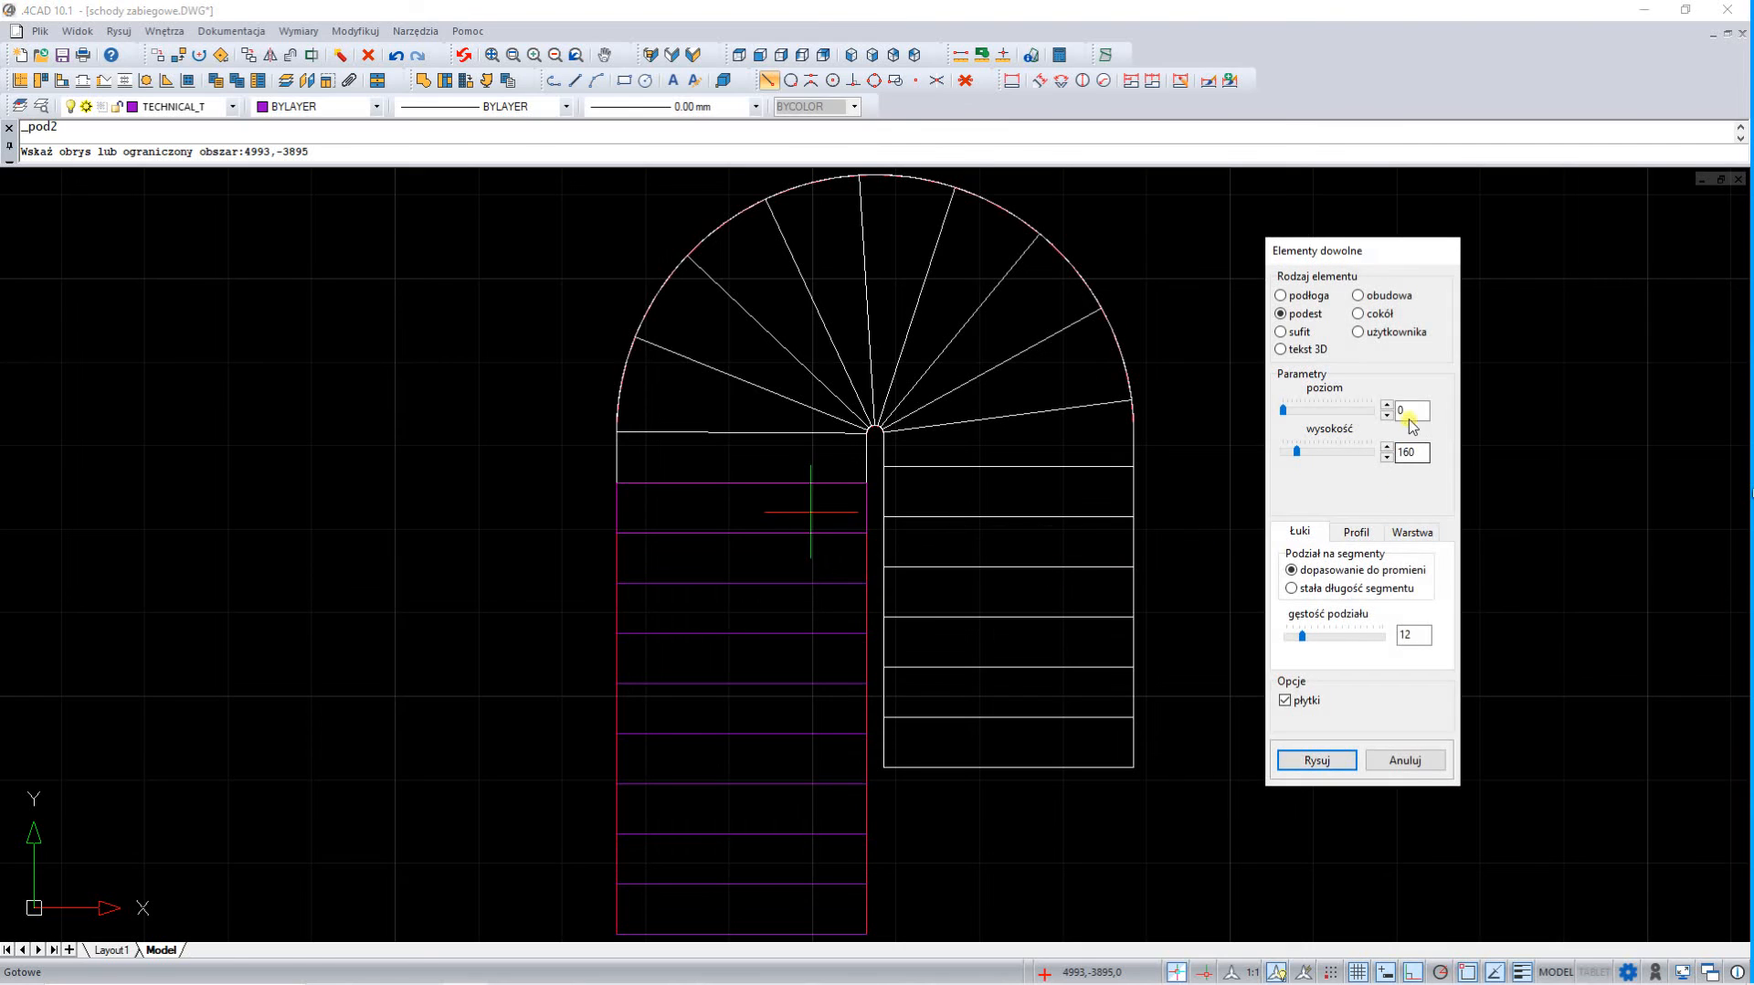
drag(1407, 411, 1218, 423)
click(1312, 761)
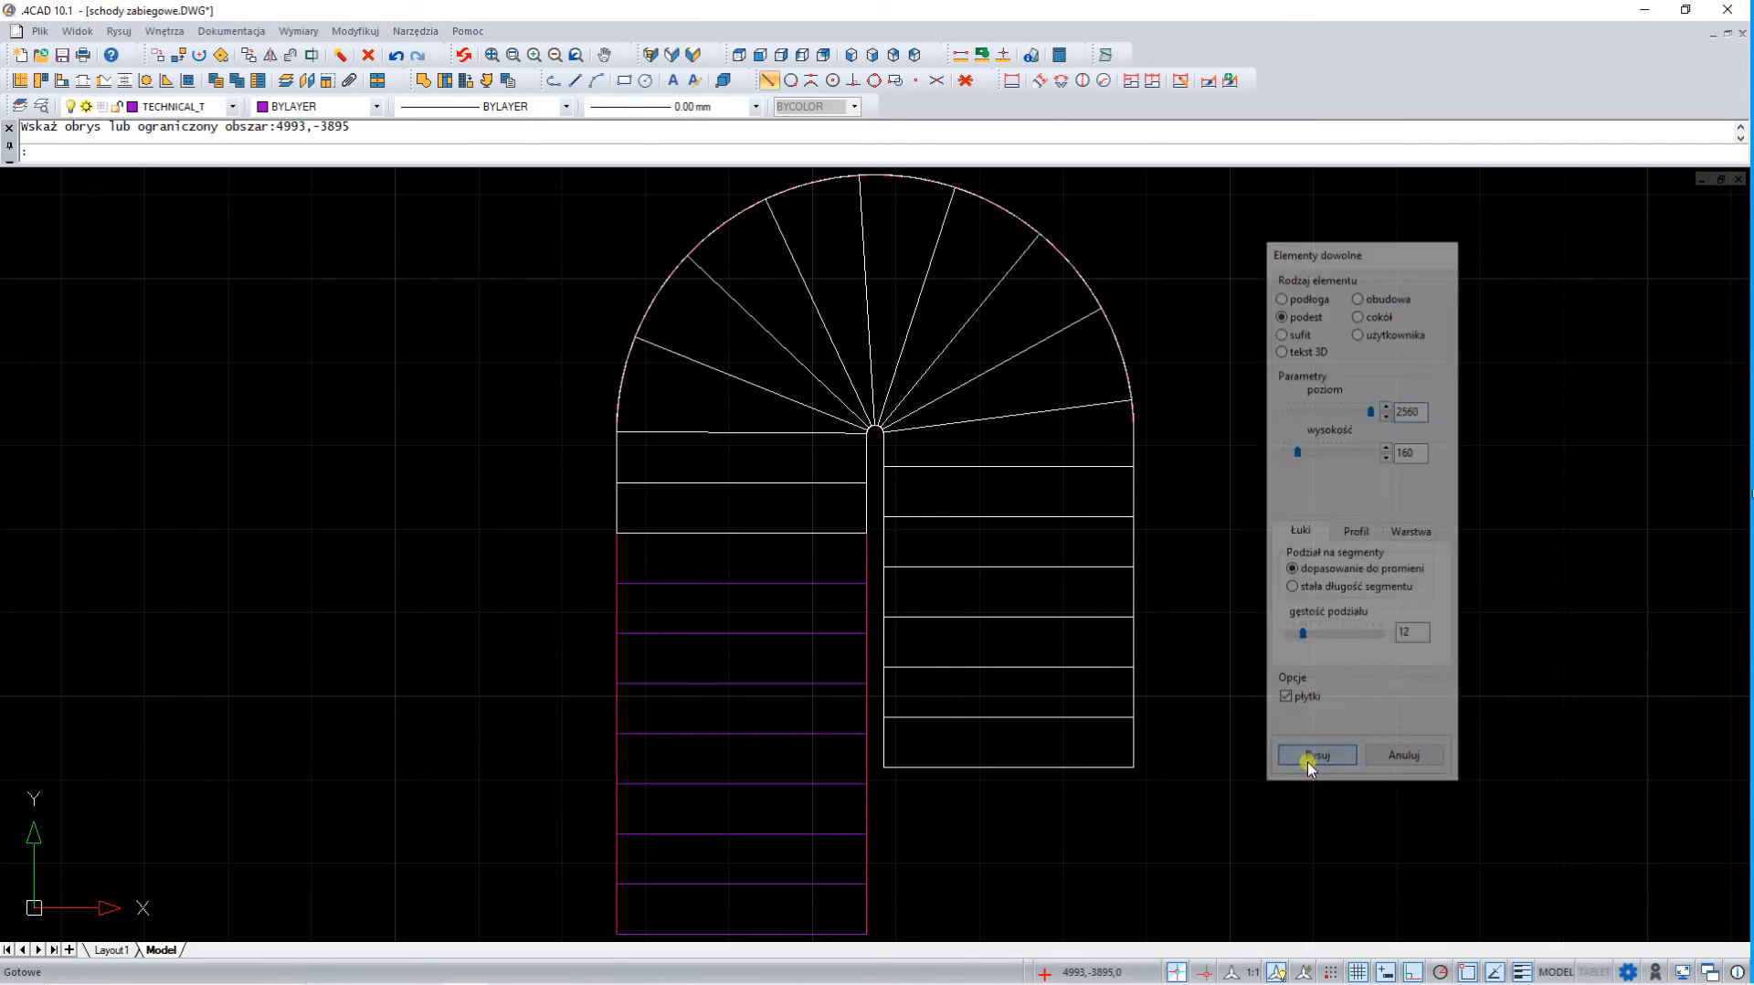
In the above front-right view, copy the highest 3D step eight times along the longer flight, each one tread further and one step higher
click(851, 55)
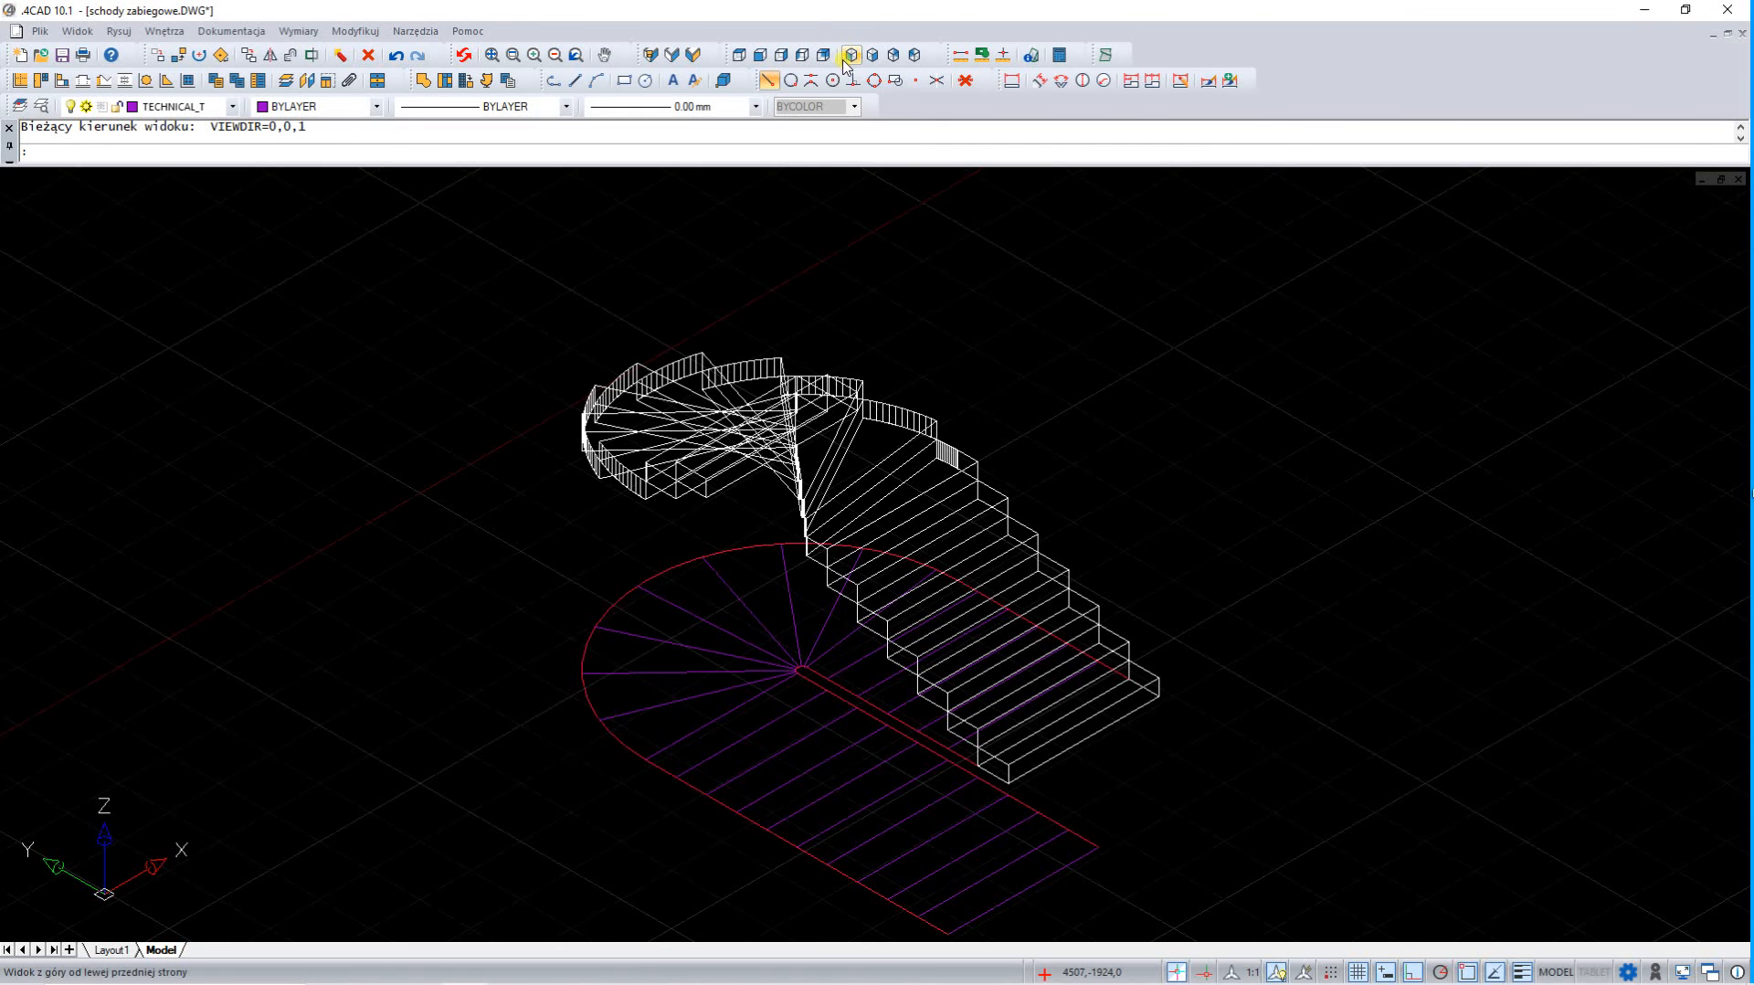
click(872, 55)
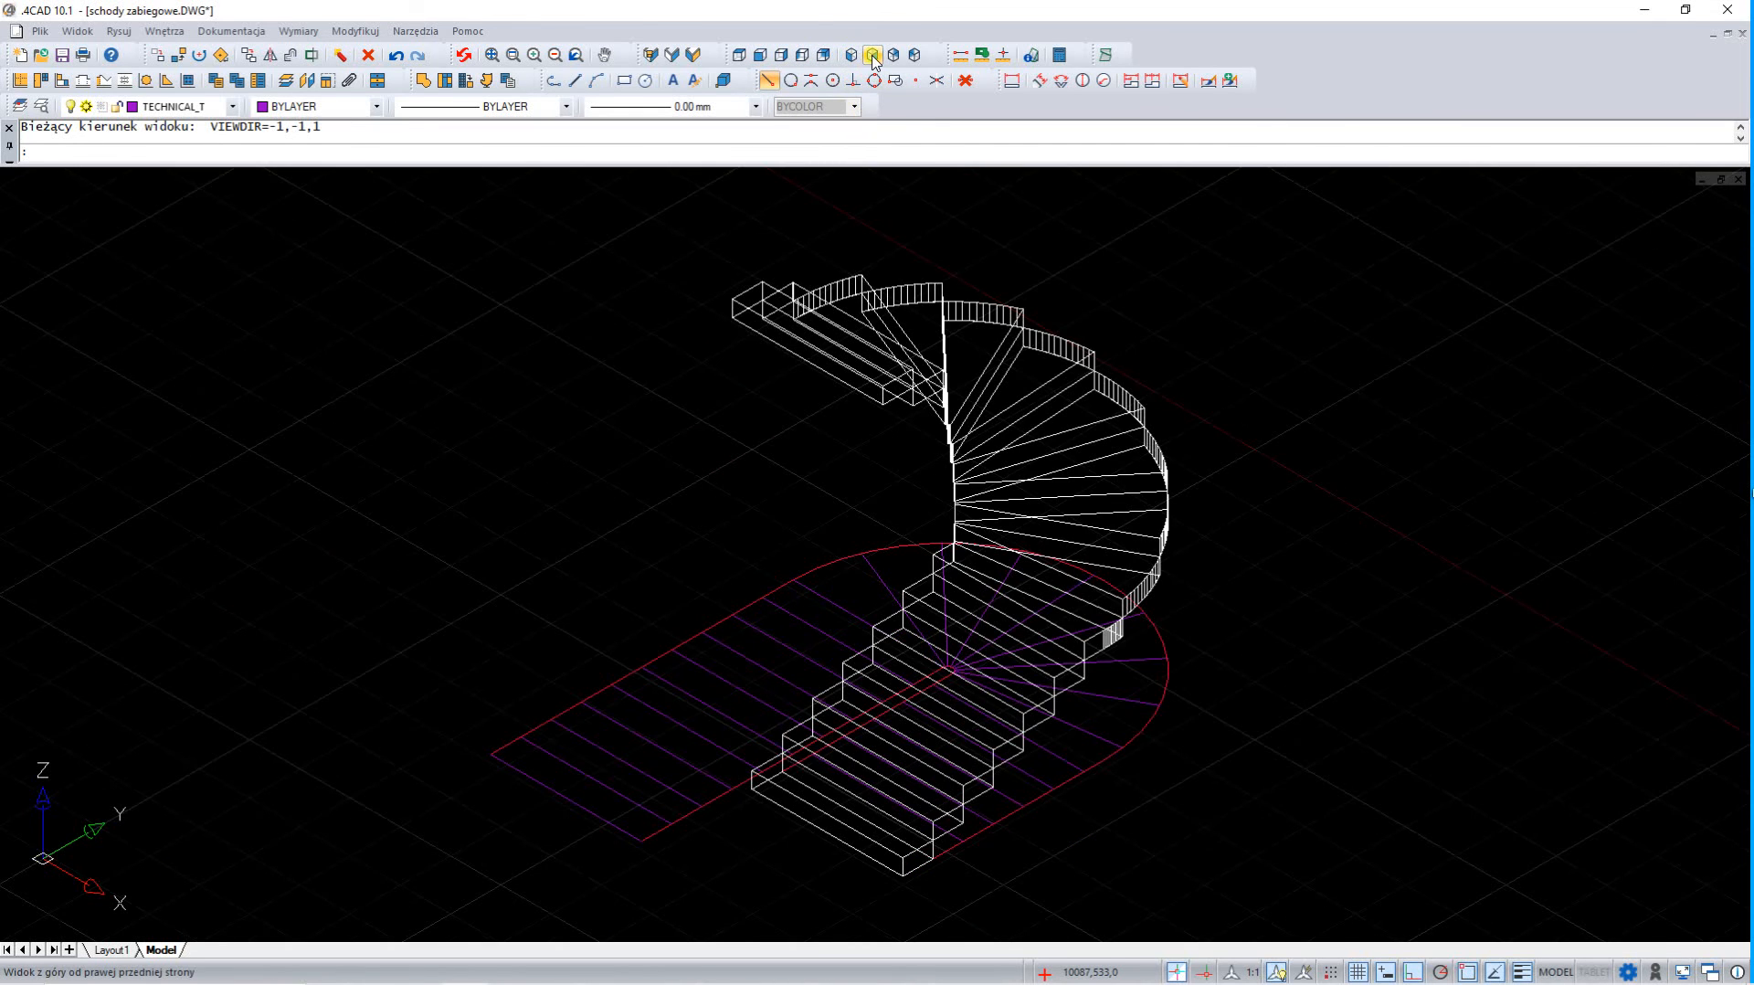
scroll(853, 295, up, 3)
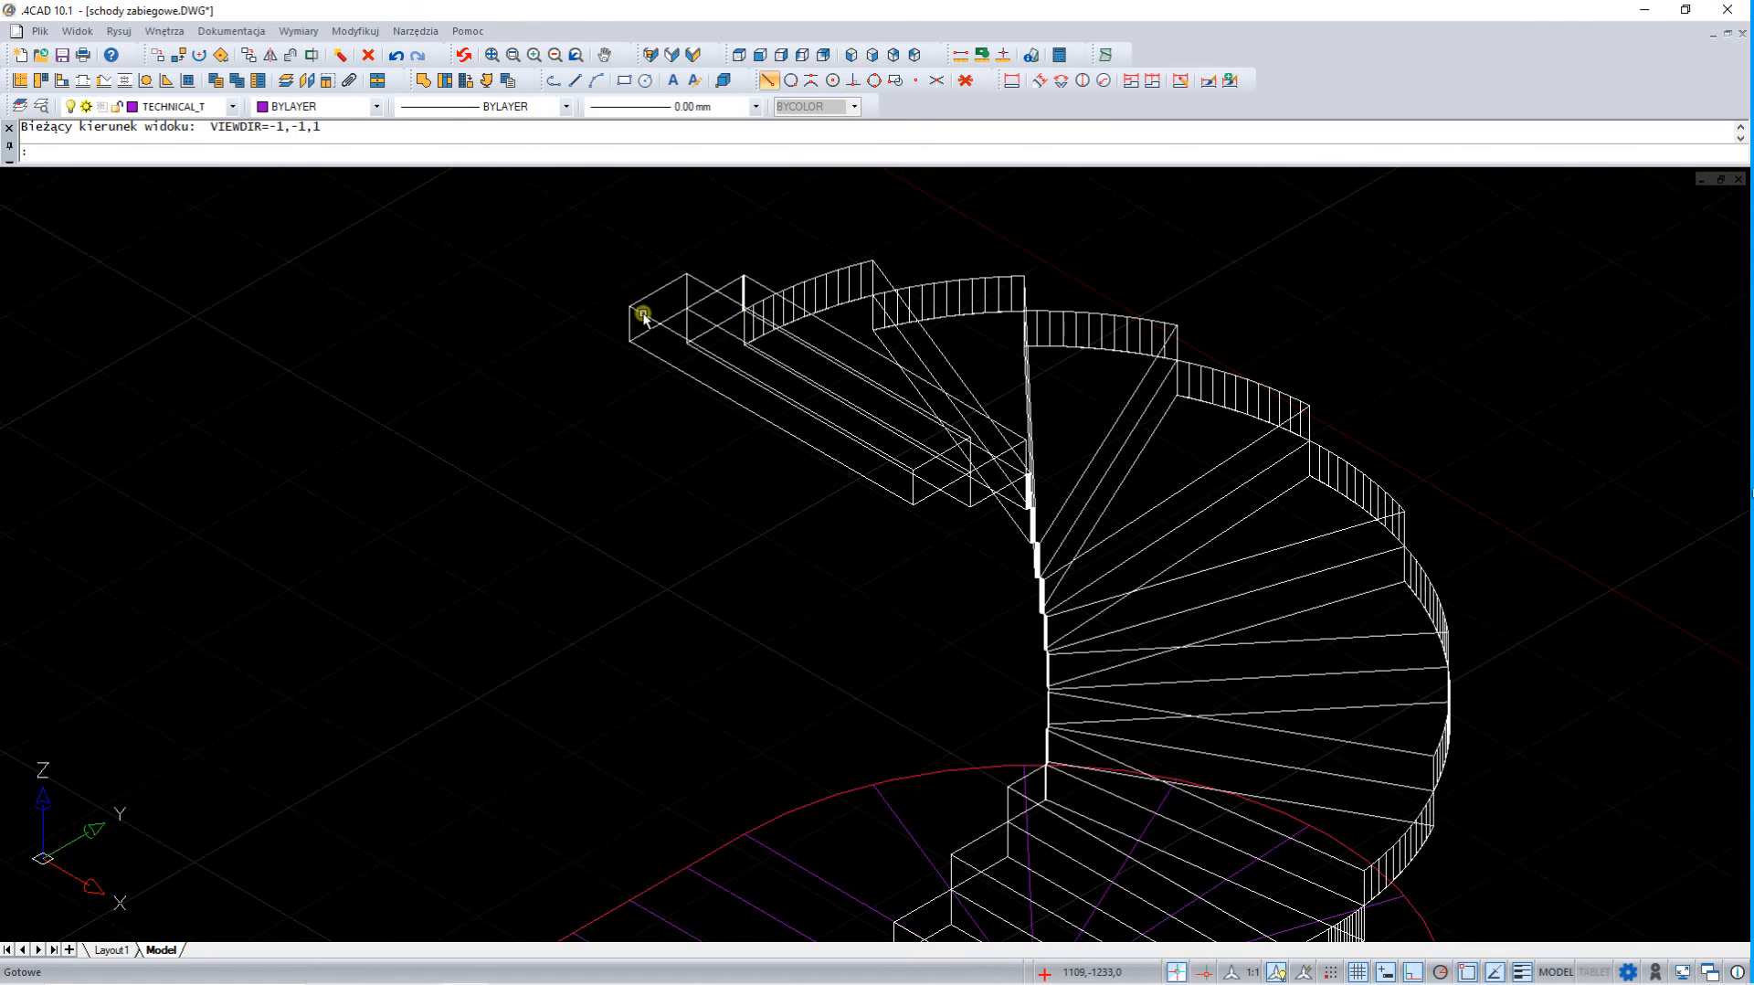
click(649, 317)
right_click(587, 391)
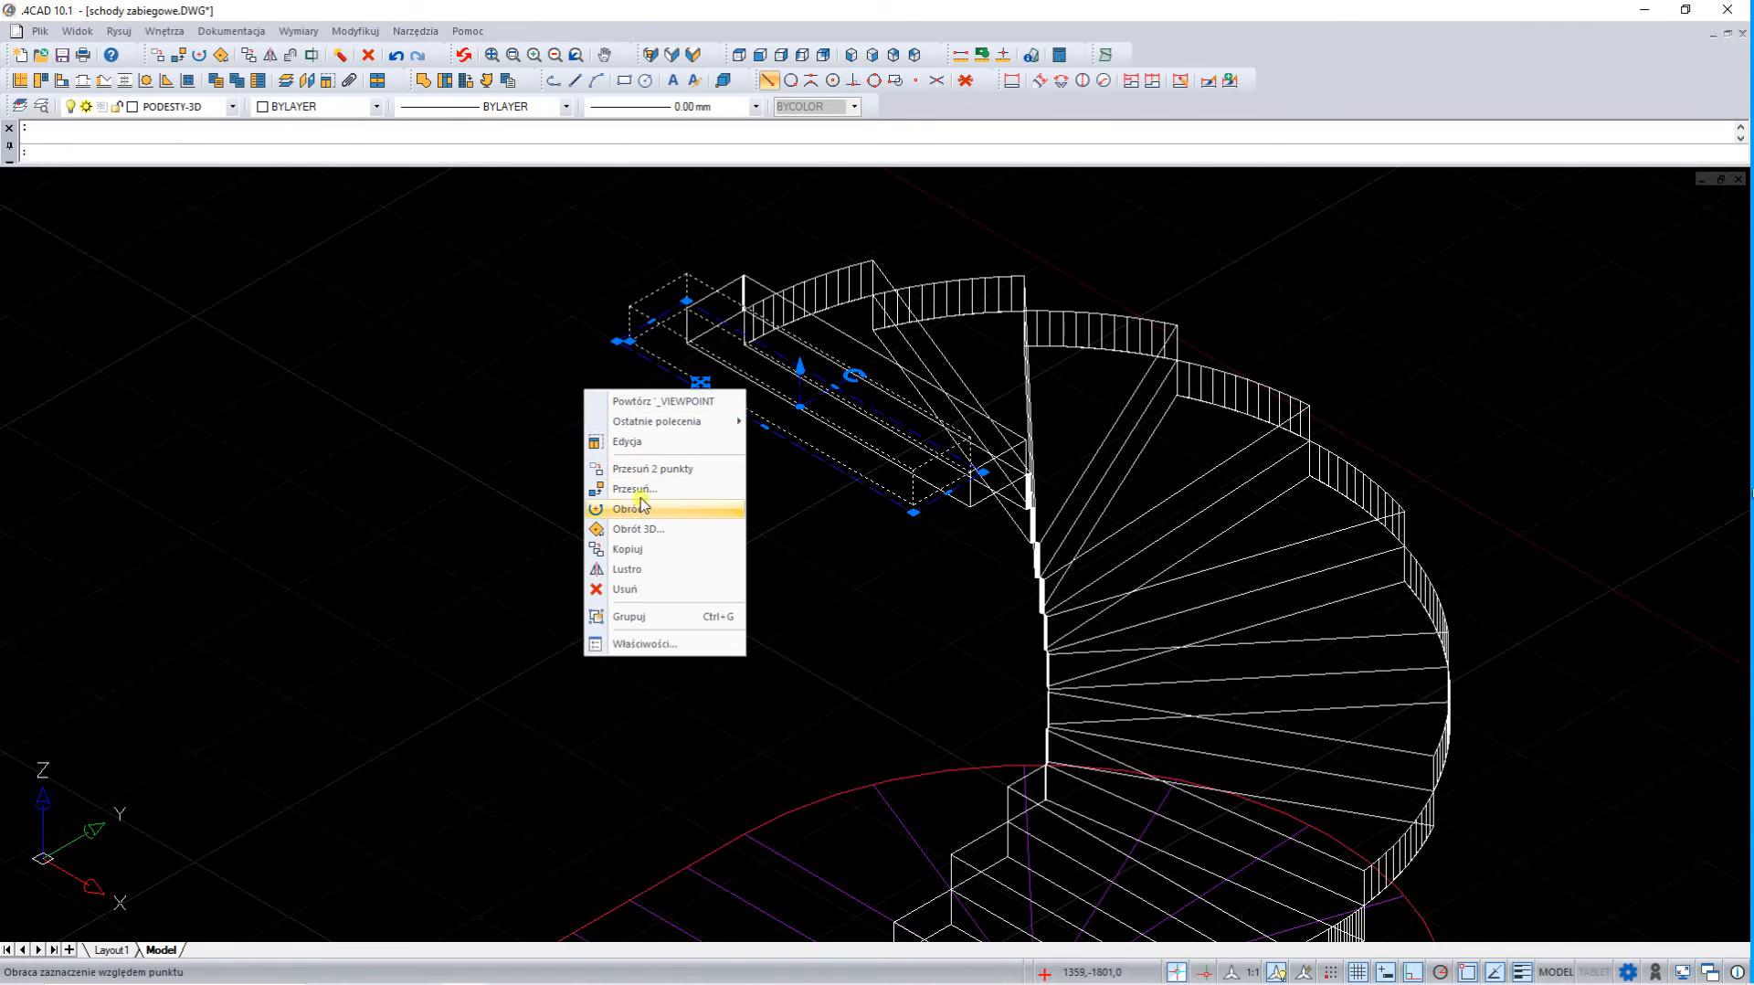
click(649, 549)
click(686, 308)
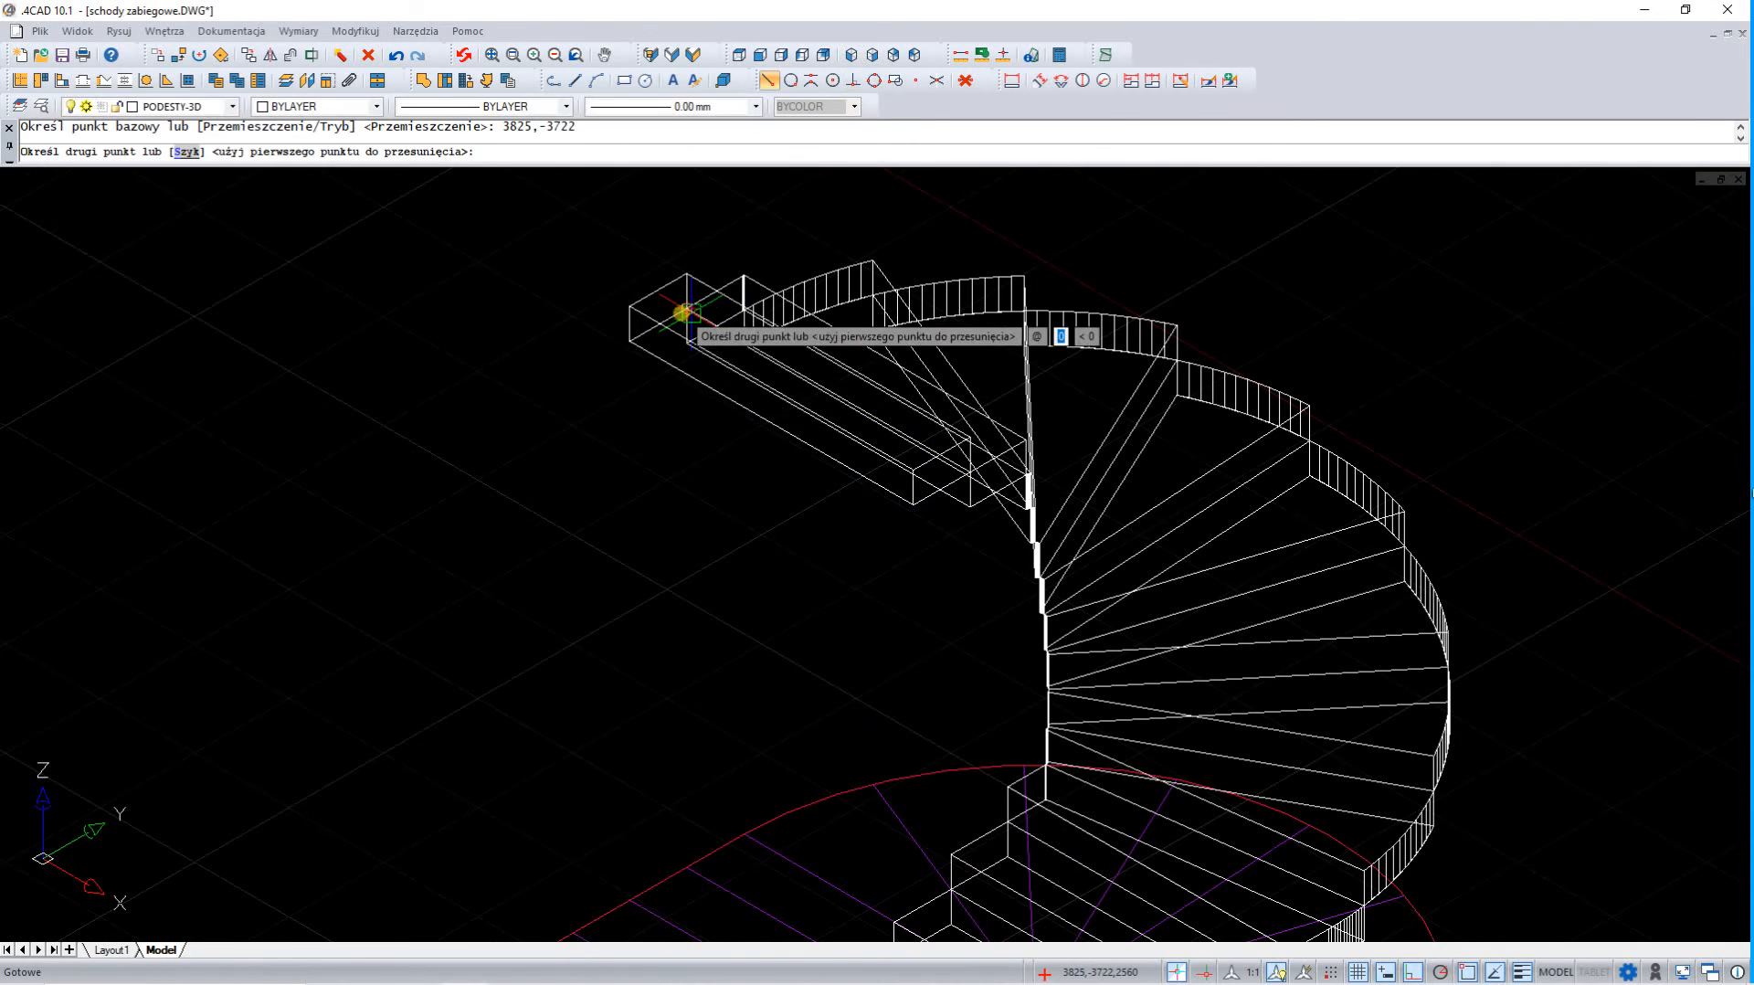
click(630, 307)
click(573, 307)
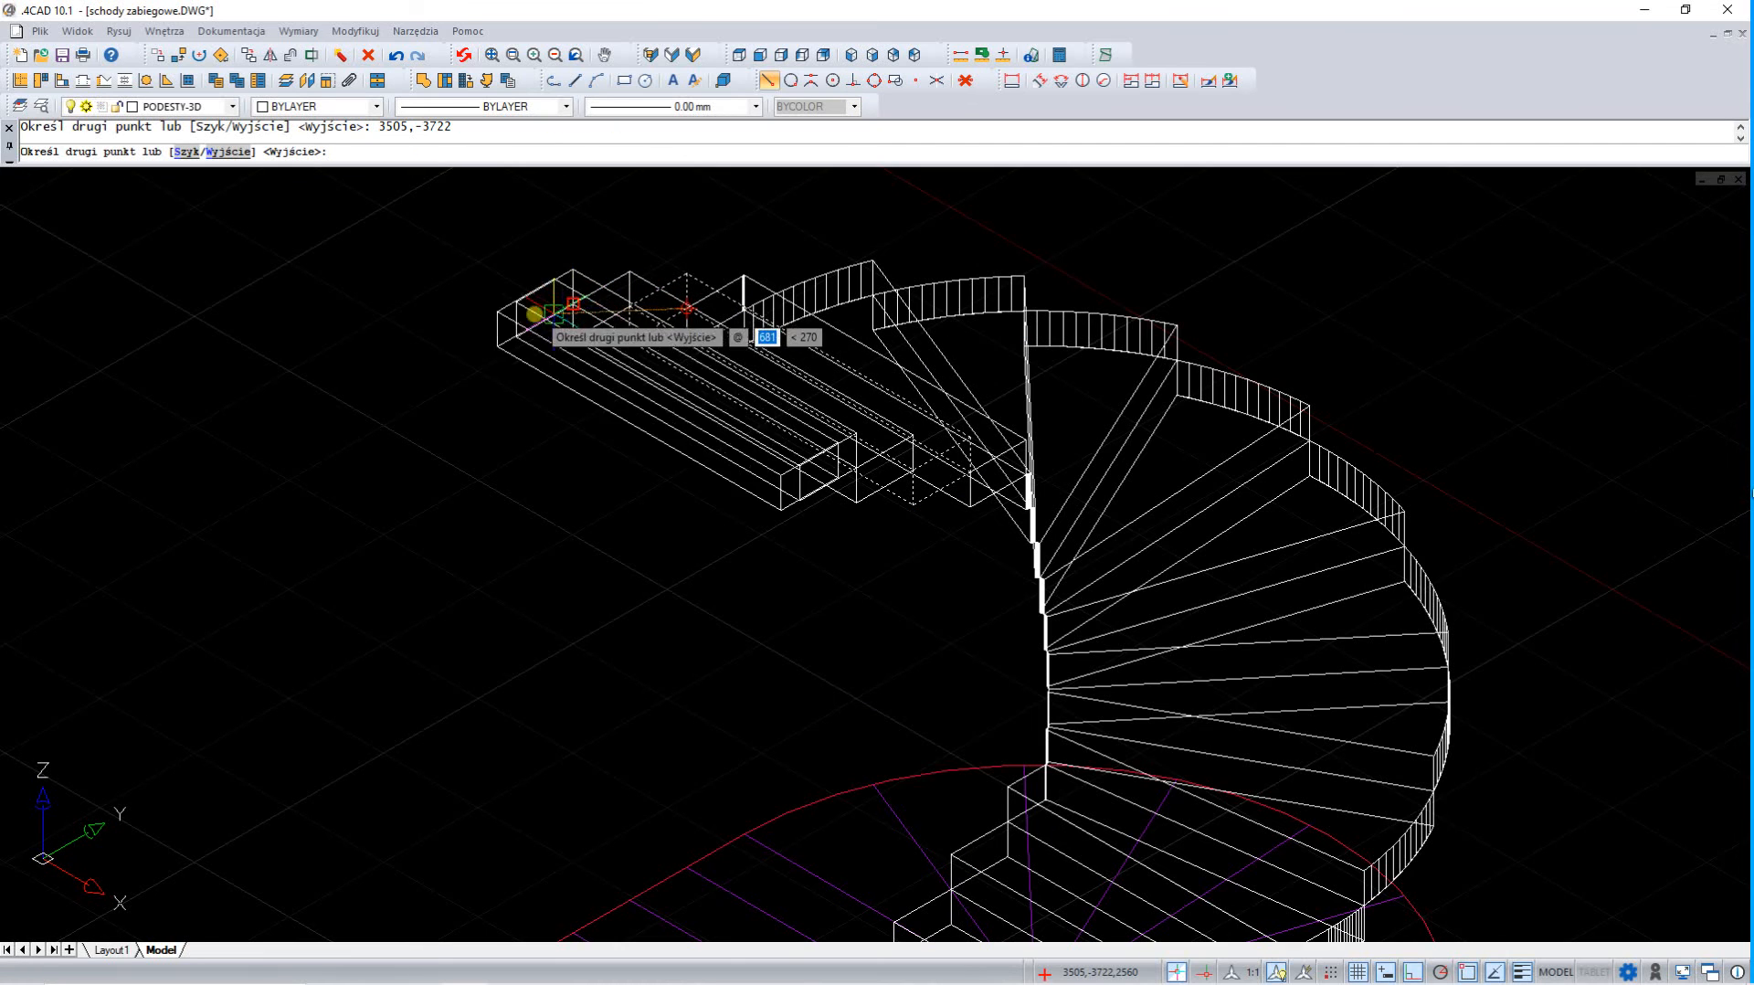
click(516, 305)
click(459, 302)
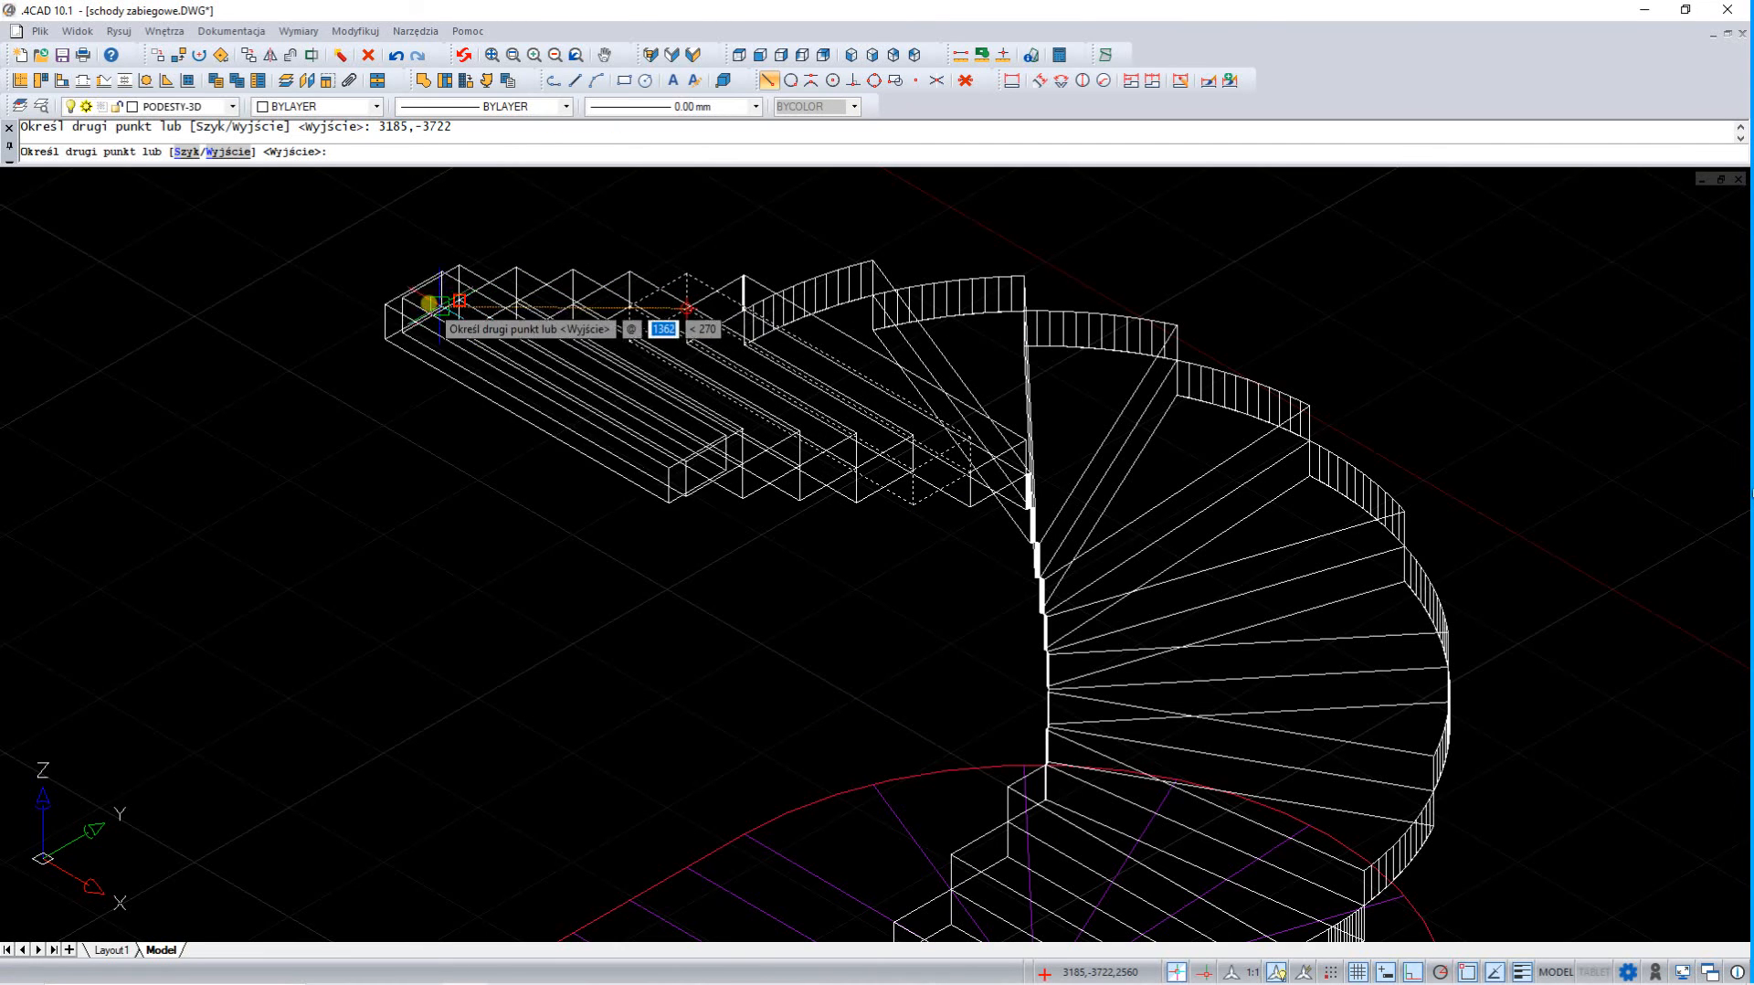
click(414, 300)
click(357, 297)
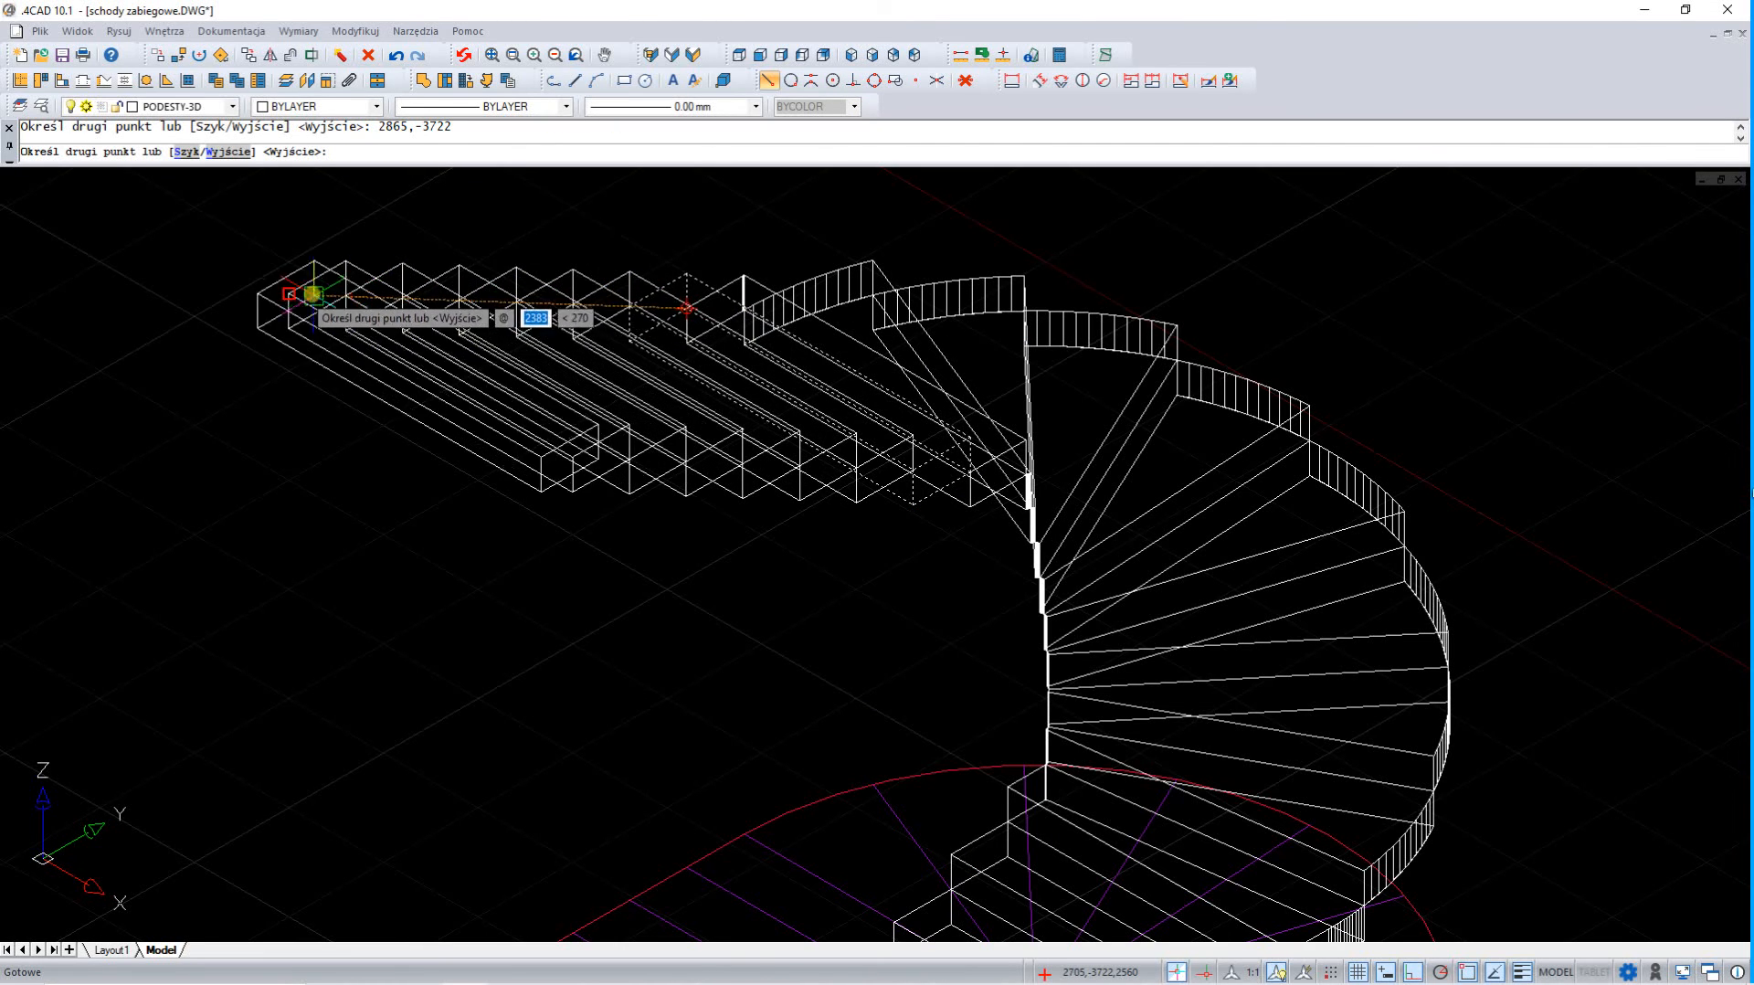
click(302, 293)
click(232, 286)
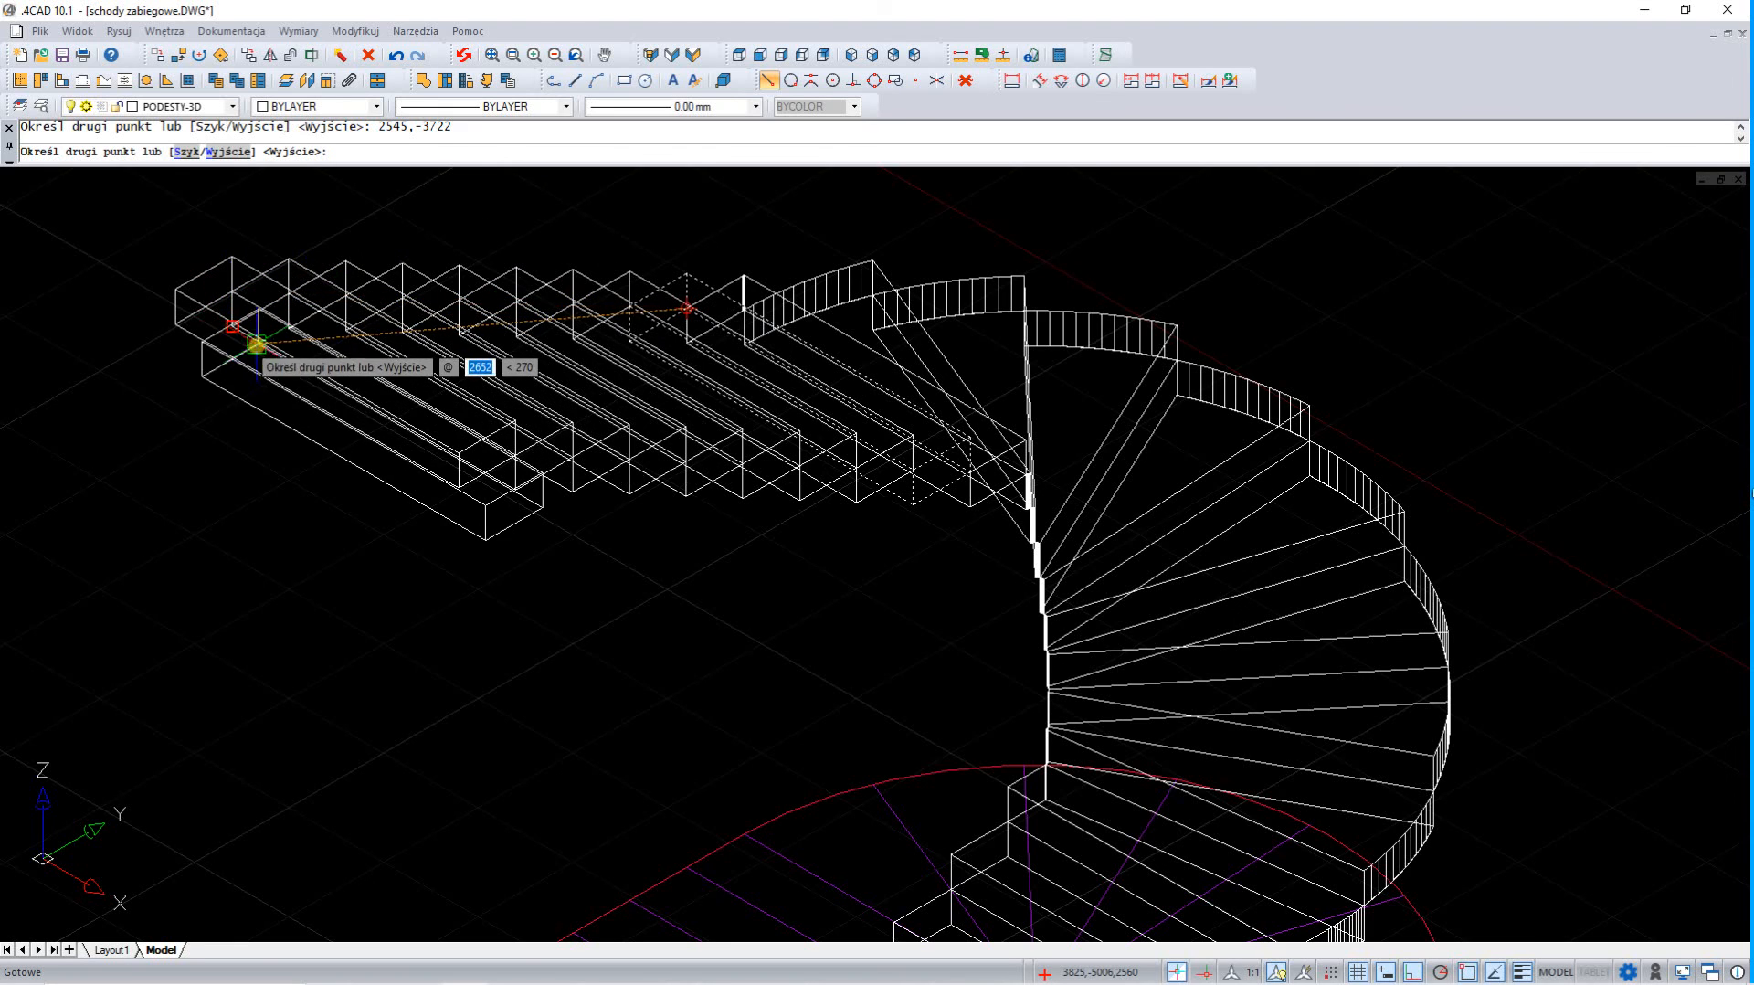
key(Escape)
Return to the plan view and open the finished staircase in the CAD Decor PRO visualization
click(739, 54)
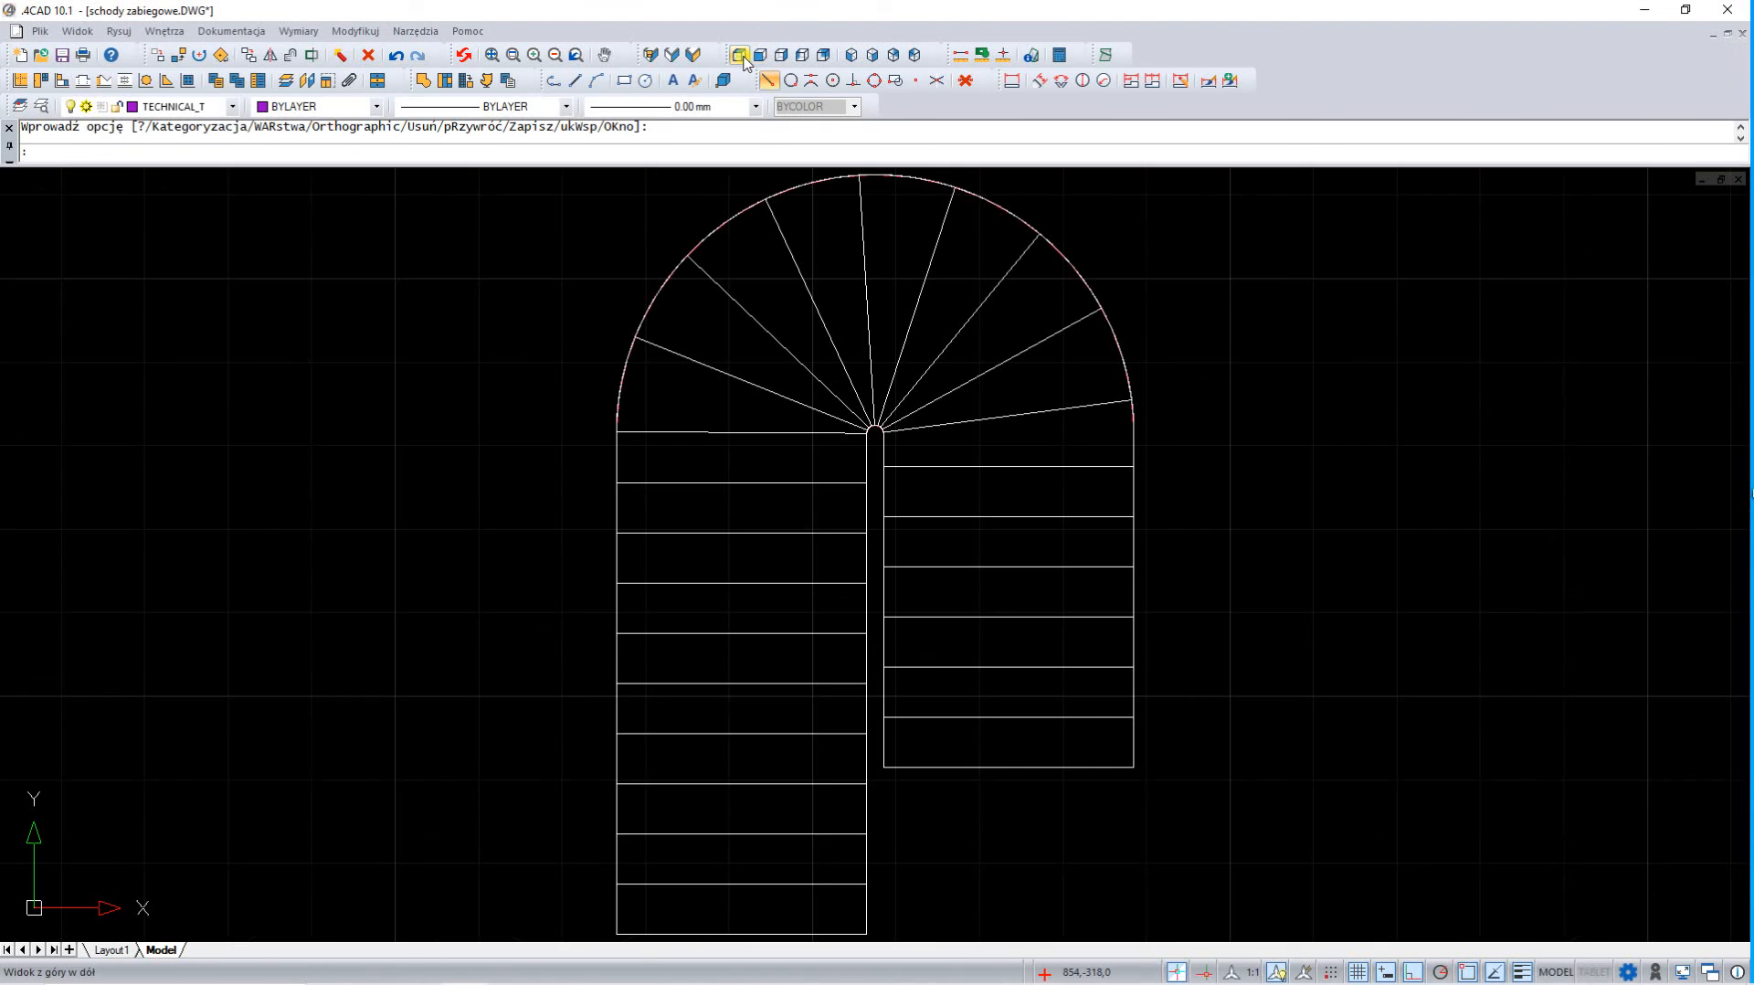
scroll(781, 568, down, 1)
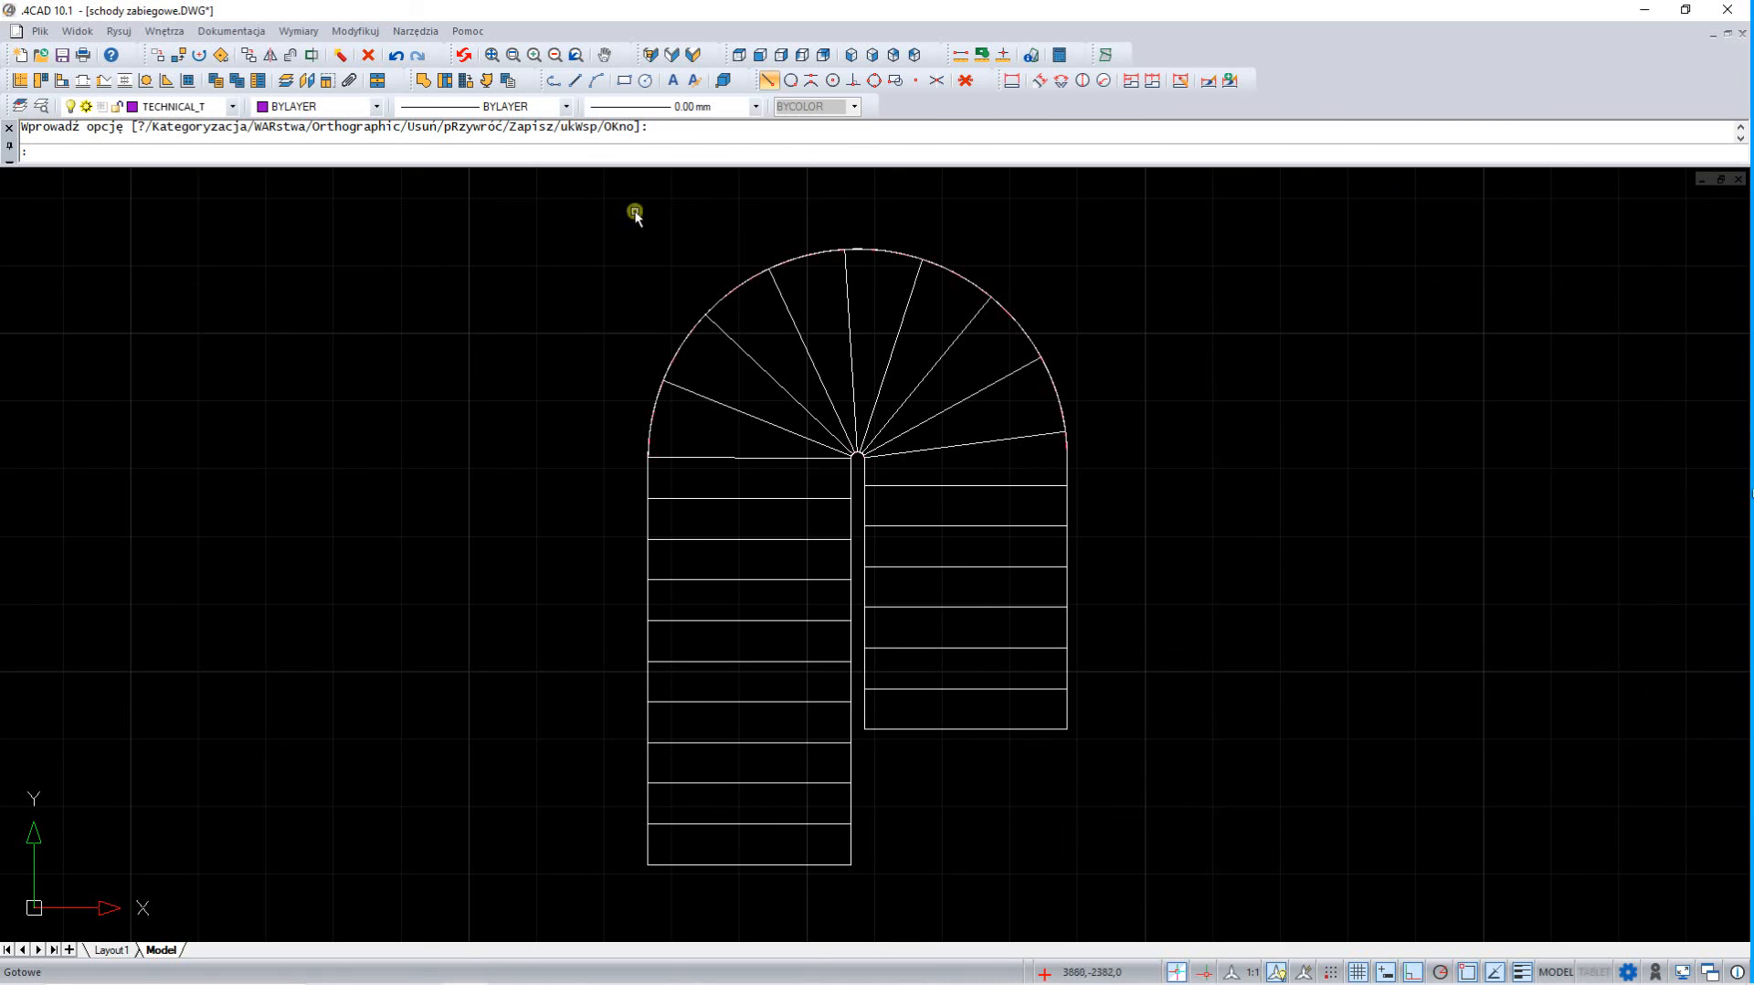
click(693, 57)
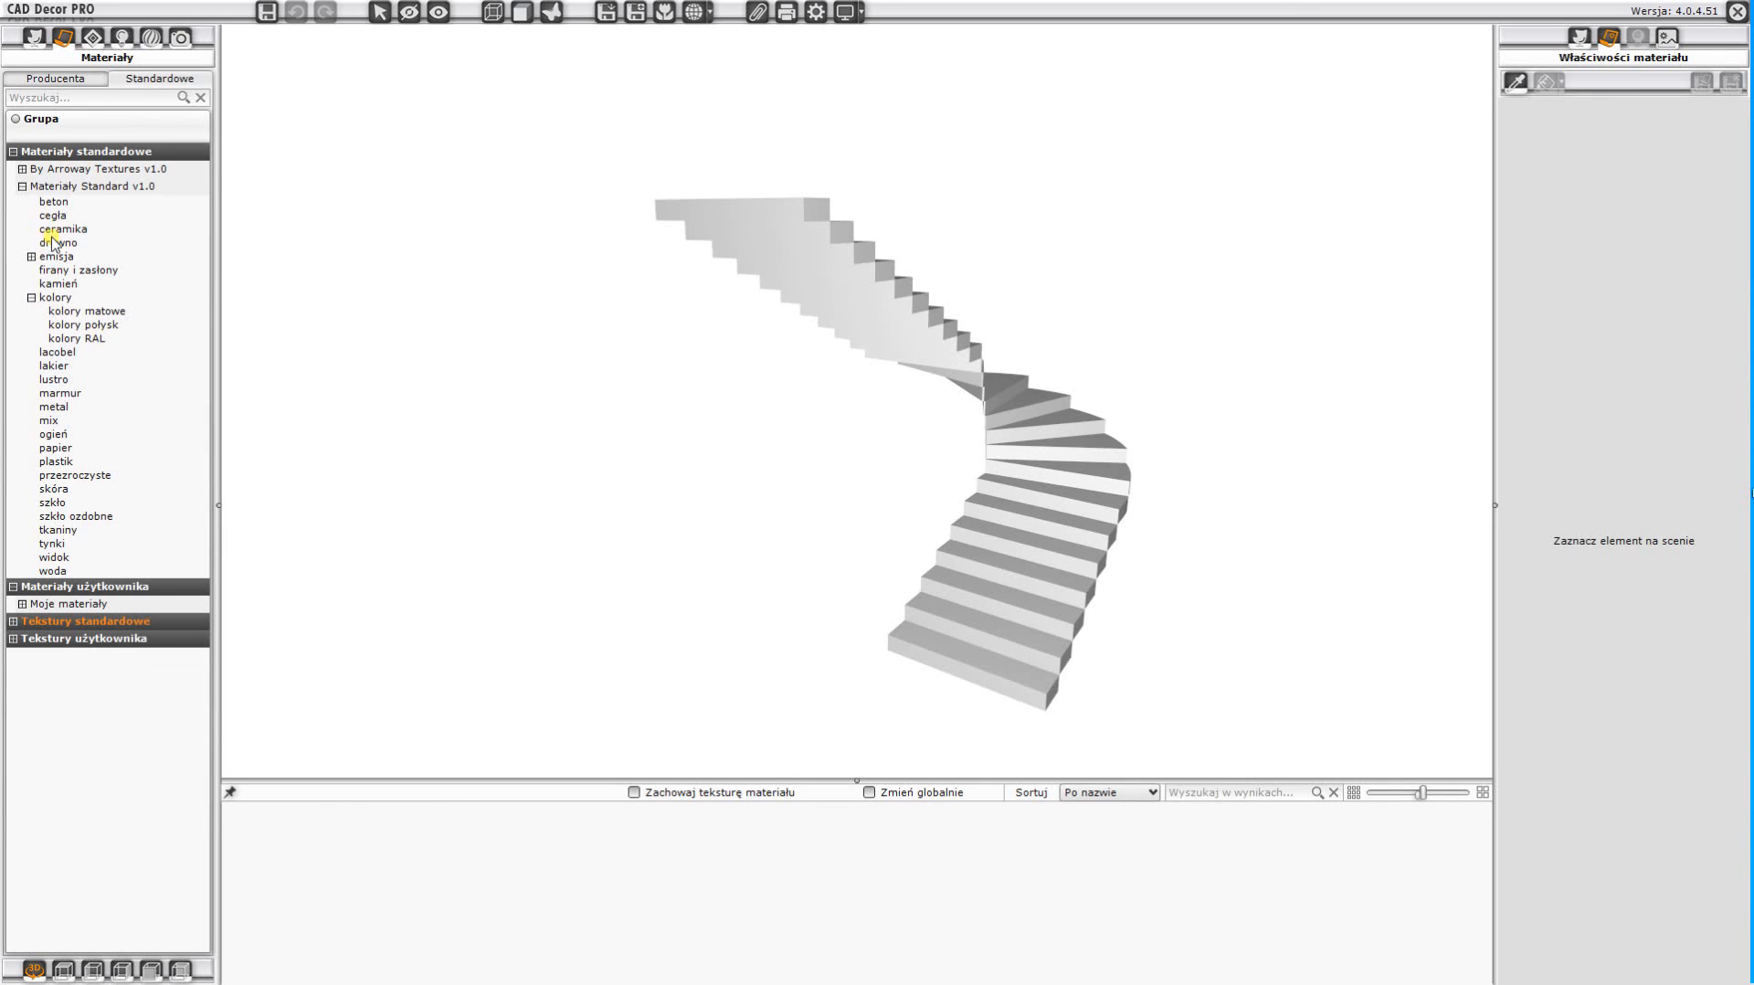
Apply the material drewno 5 from the standard drewno group to all the stairs, with the global change option (Zmień globalnie) enabled
click(59, 243)
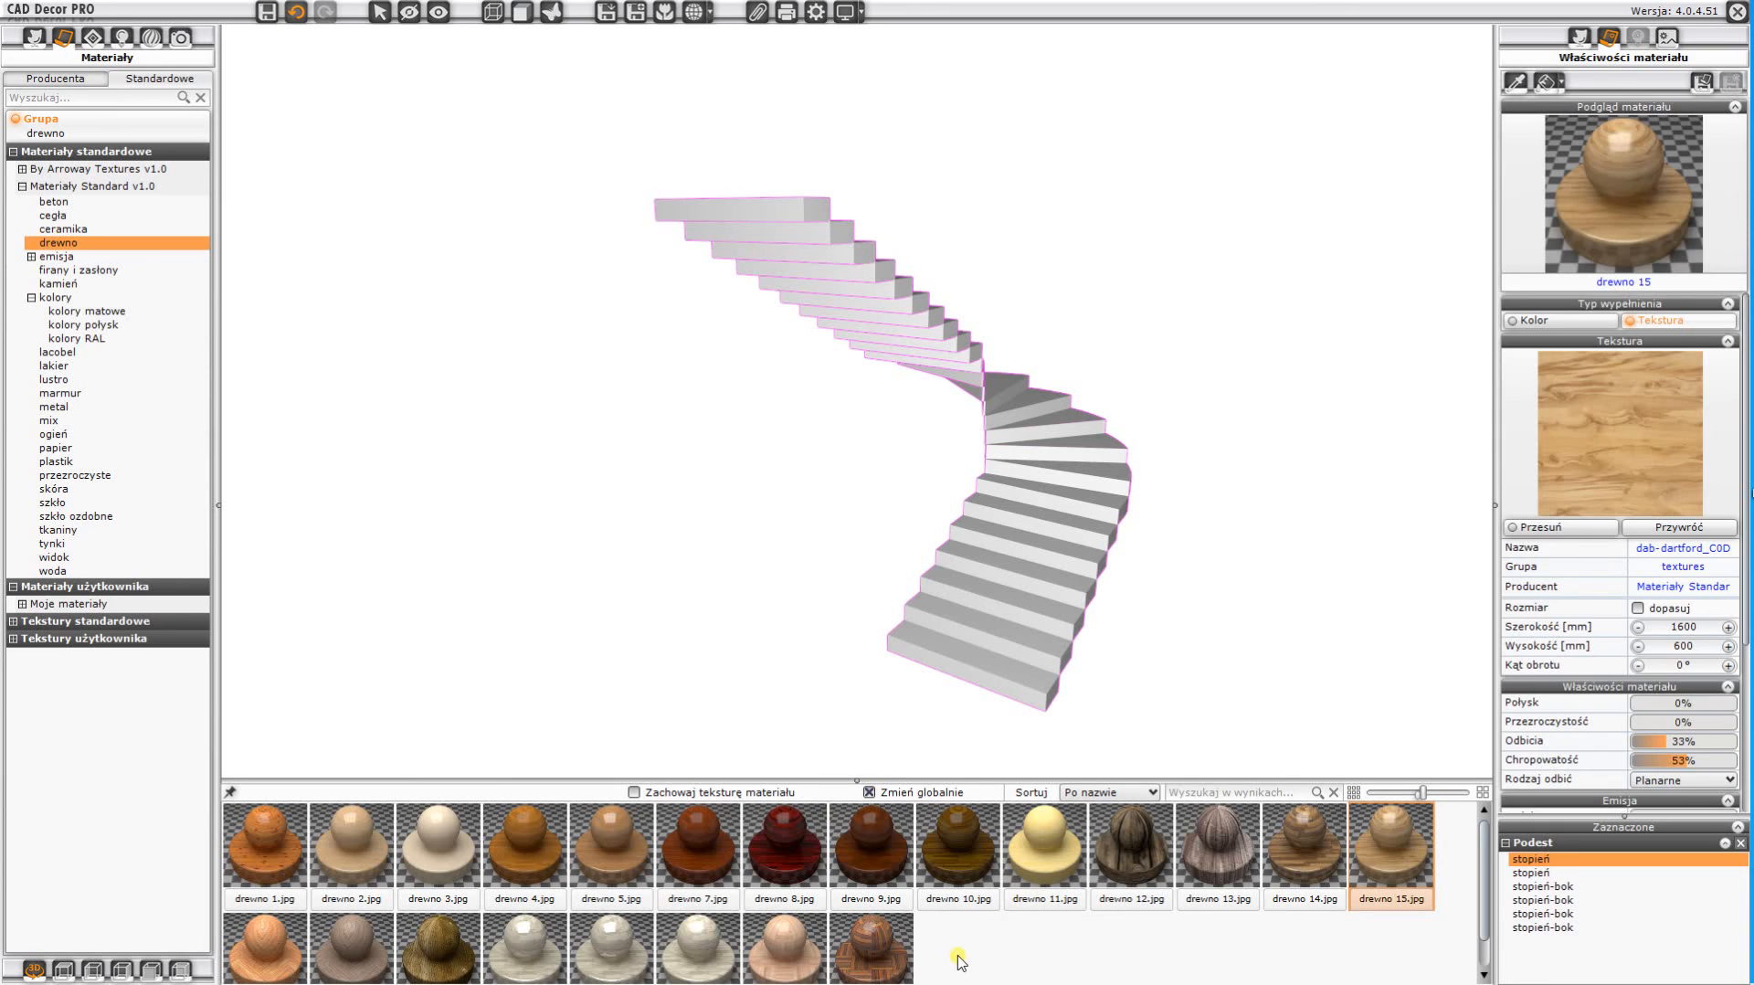
key(ctrl+z)
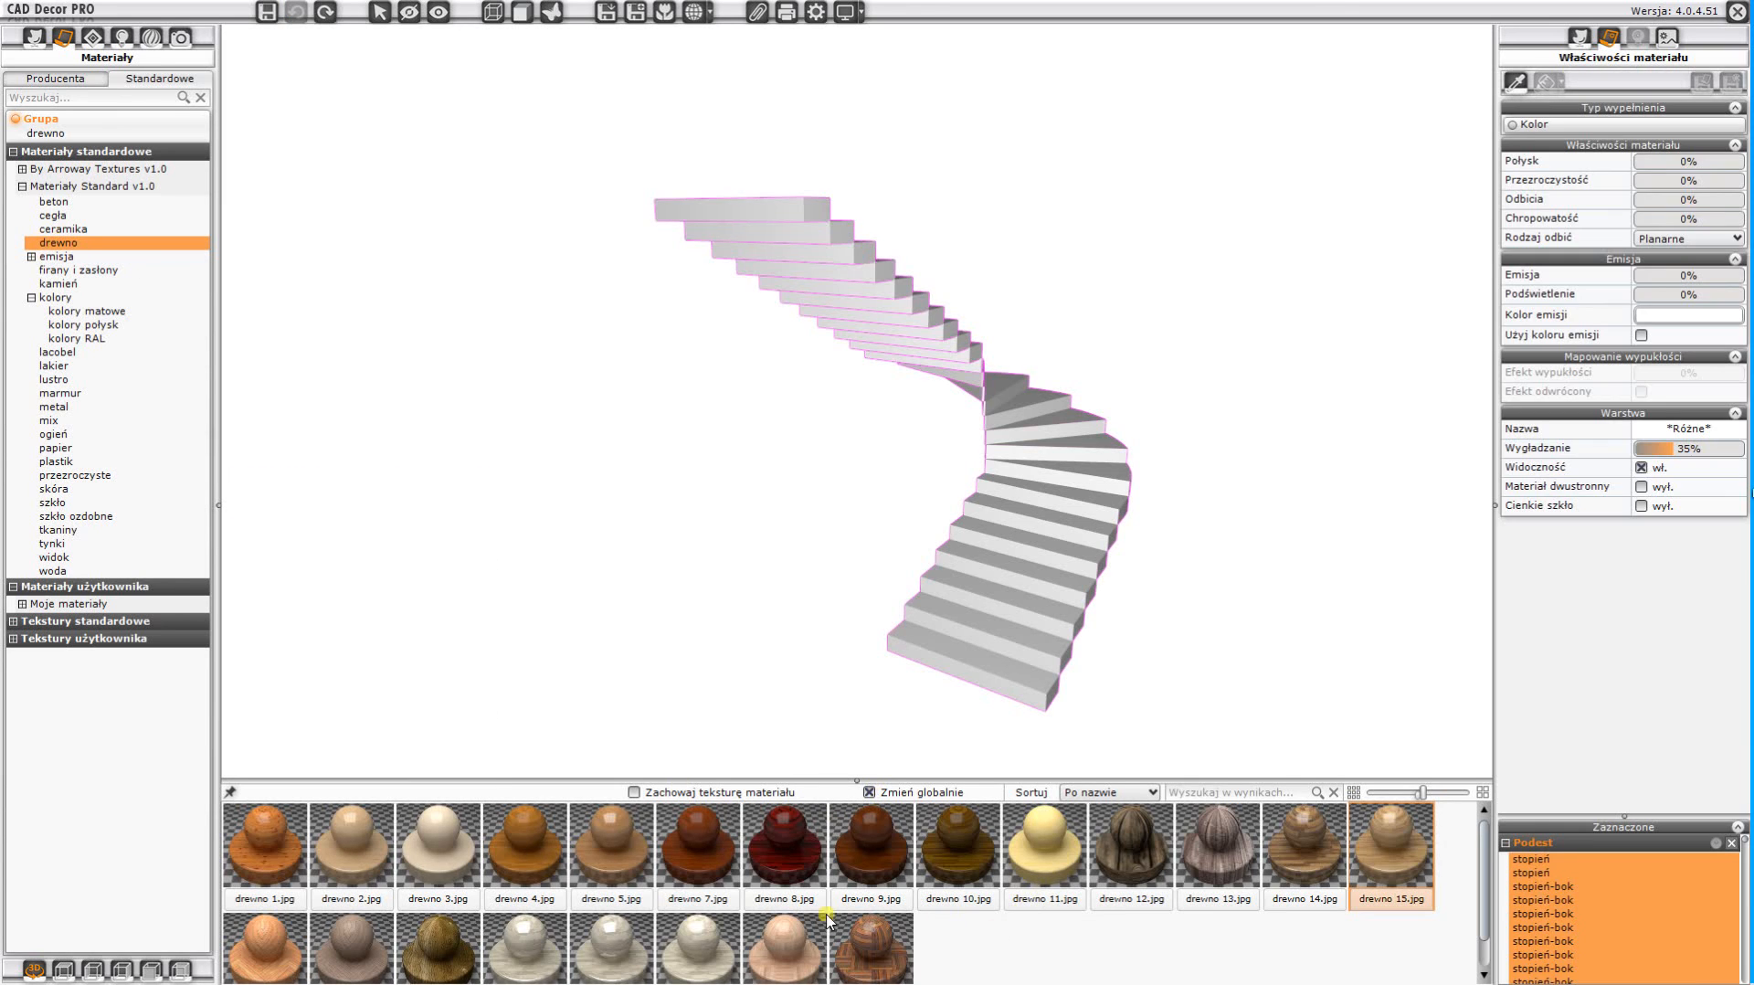
click(617, 855)
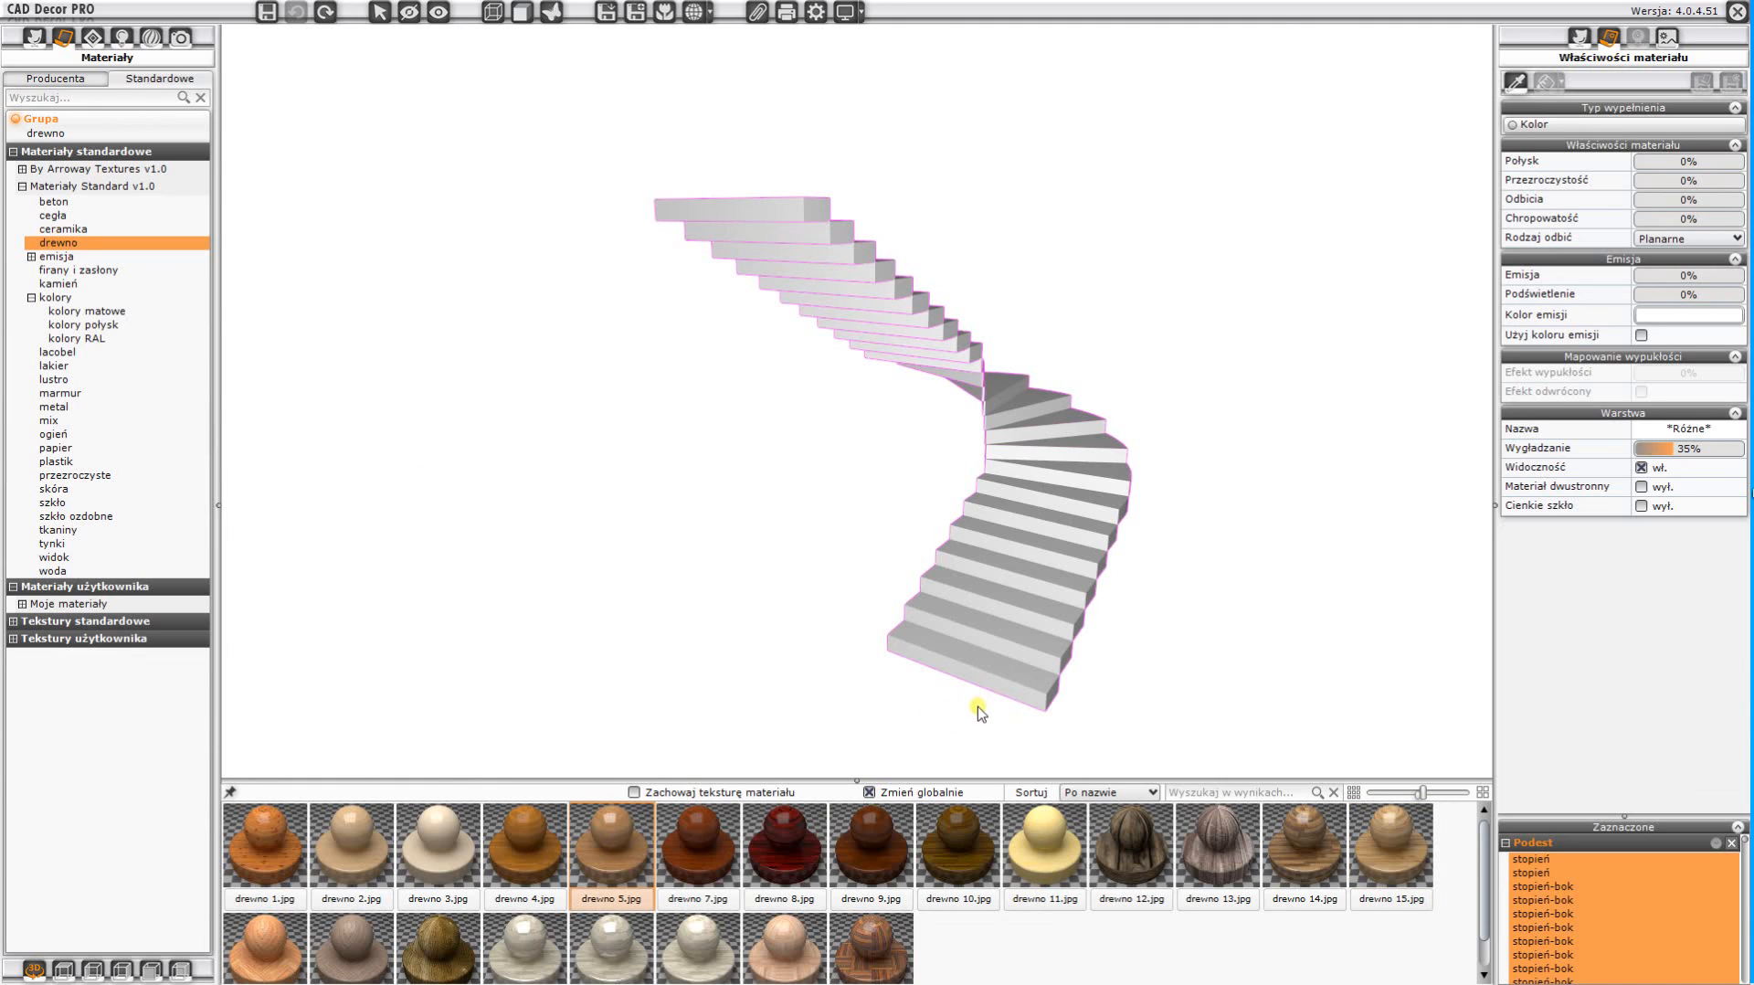
click(611, 852)
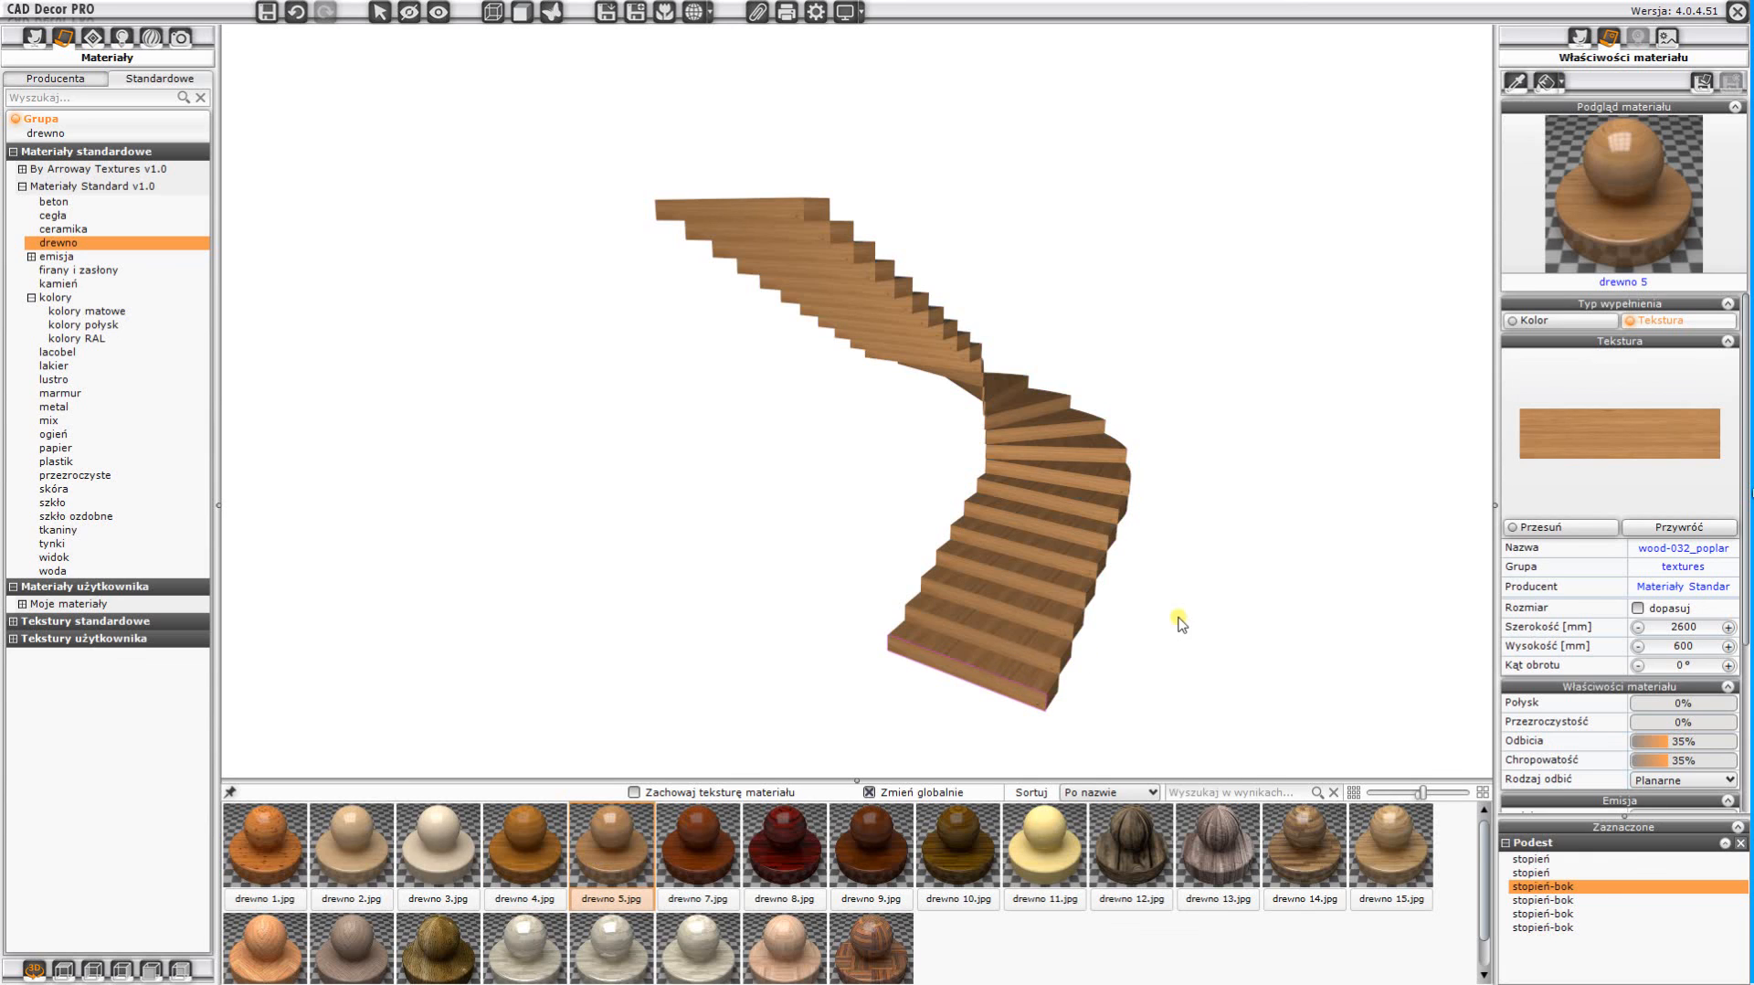
Sample the wood material from the lowest step's front face, set its rotation angle to 90°, and activate filling with the modified material
click(1515, 80)
click(1026, 693)
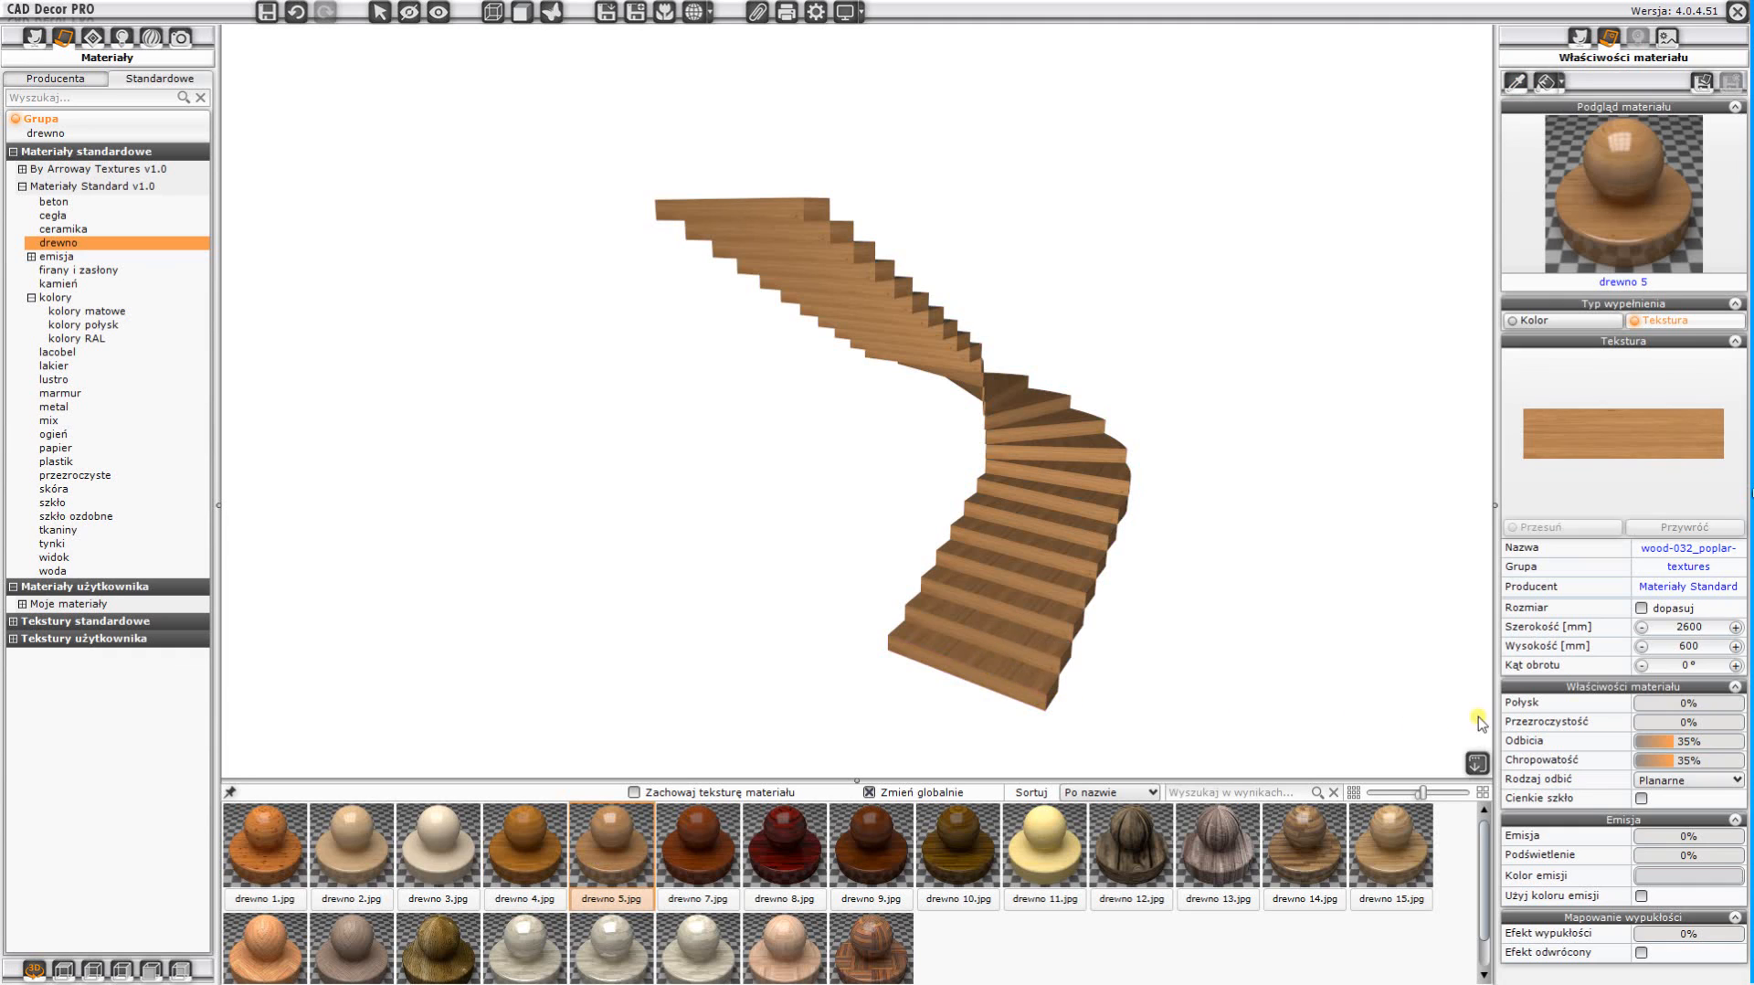
click(1670, 666)
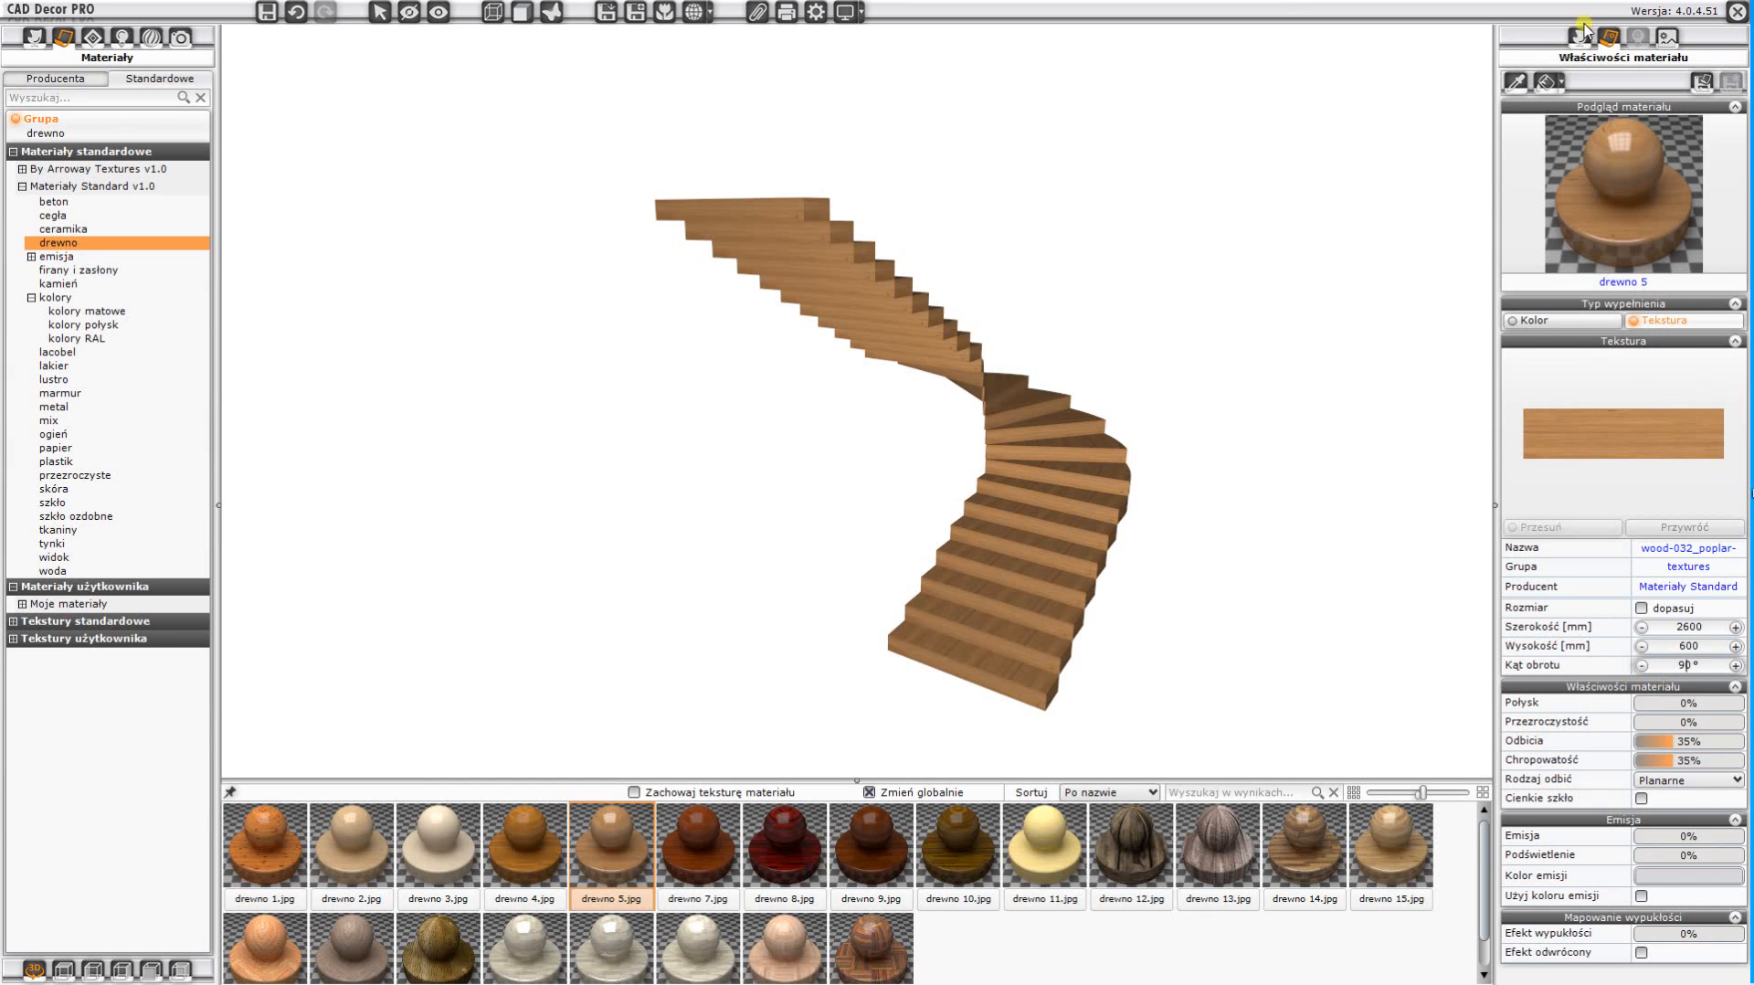
click(1547, 82)
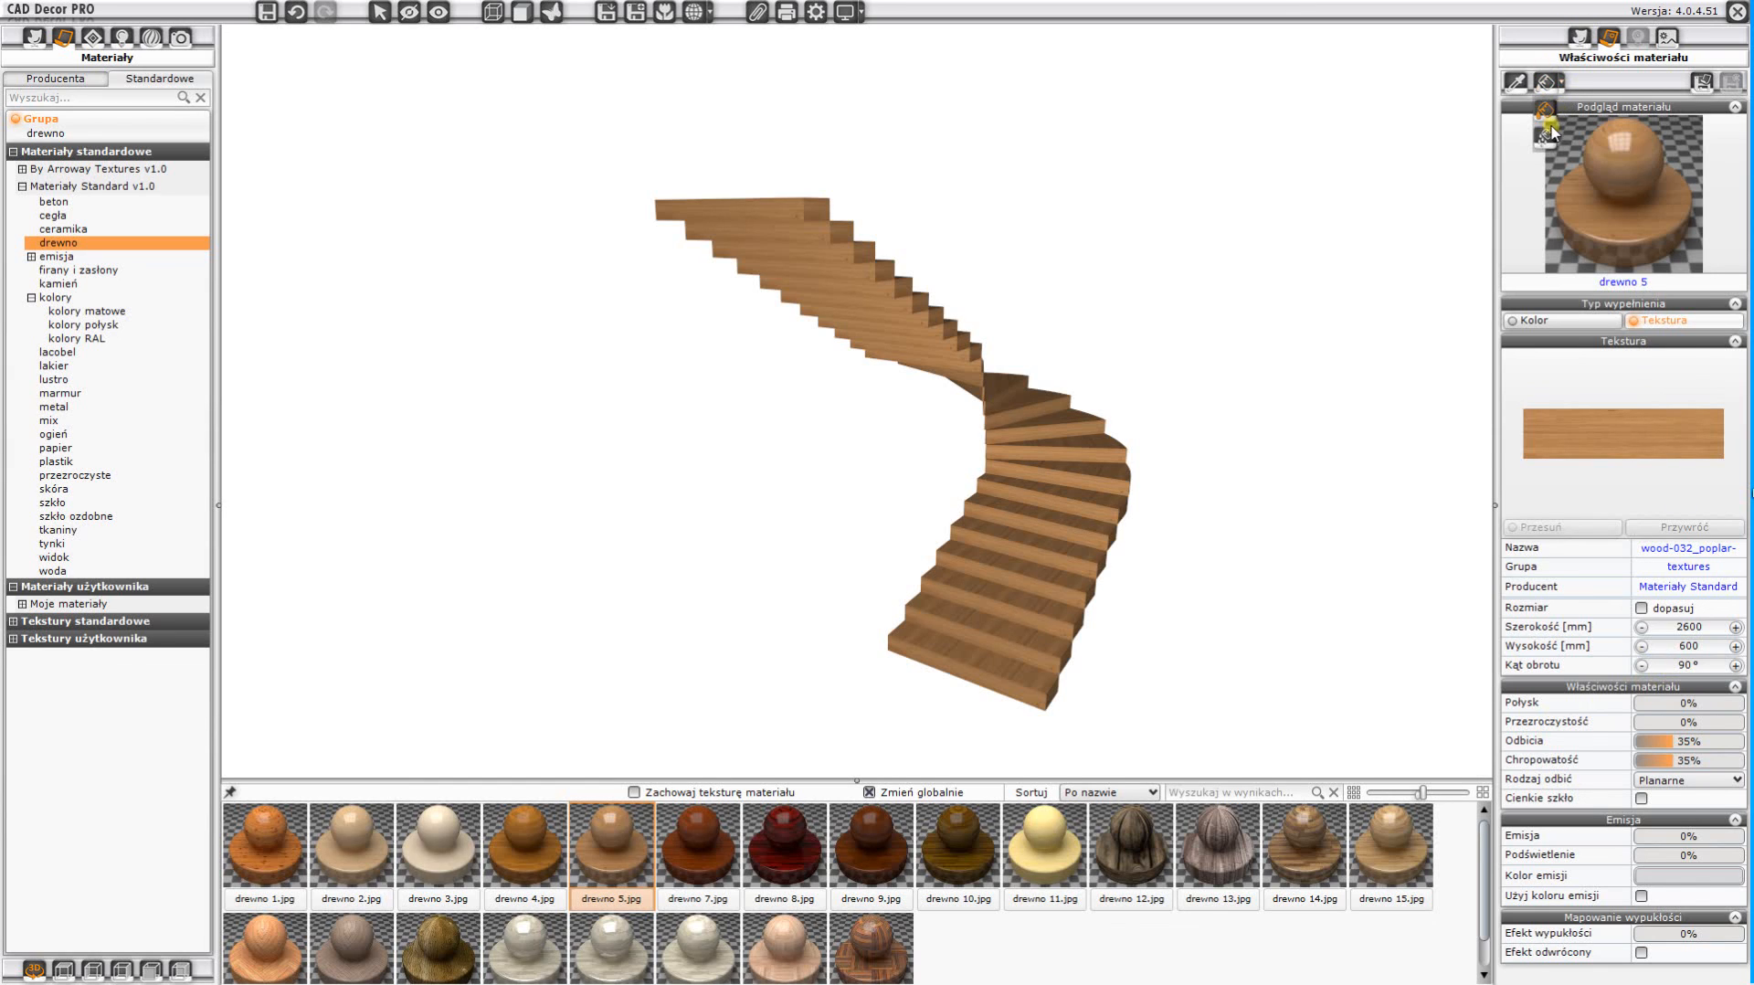
click(1546, 111)
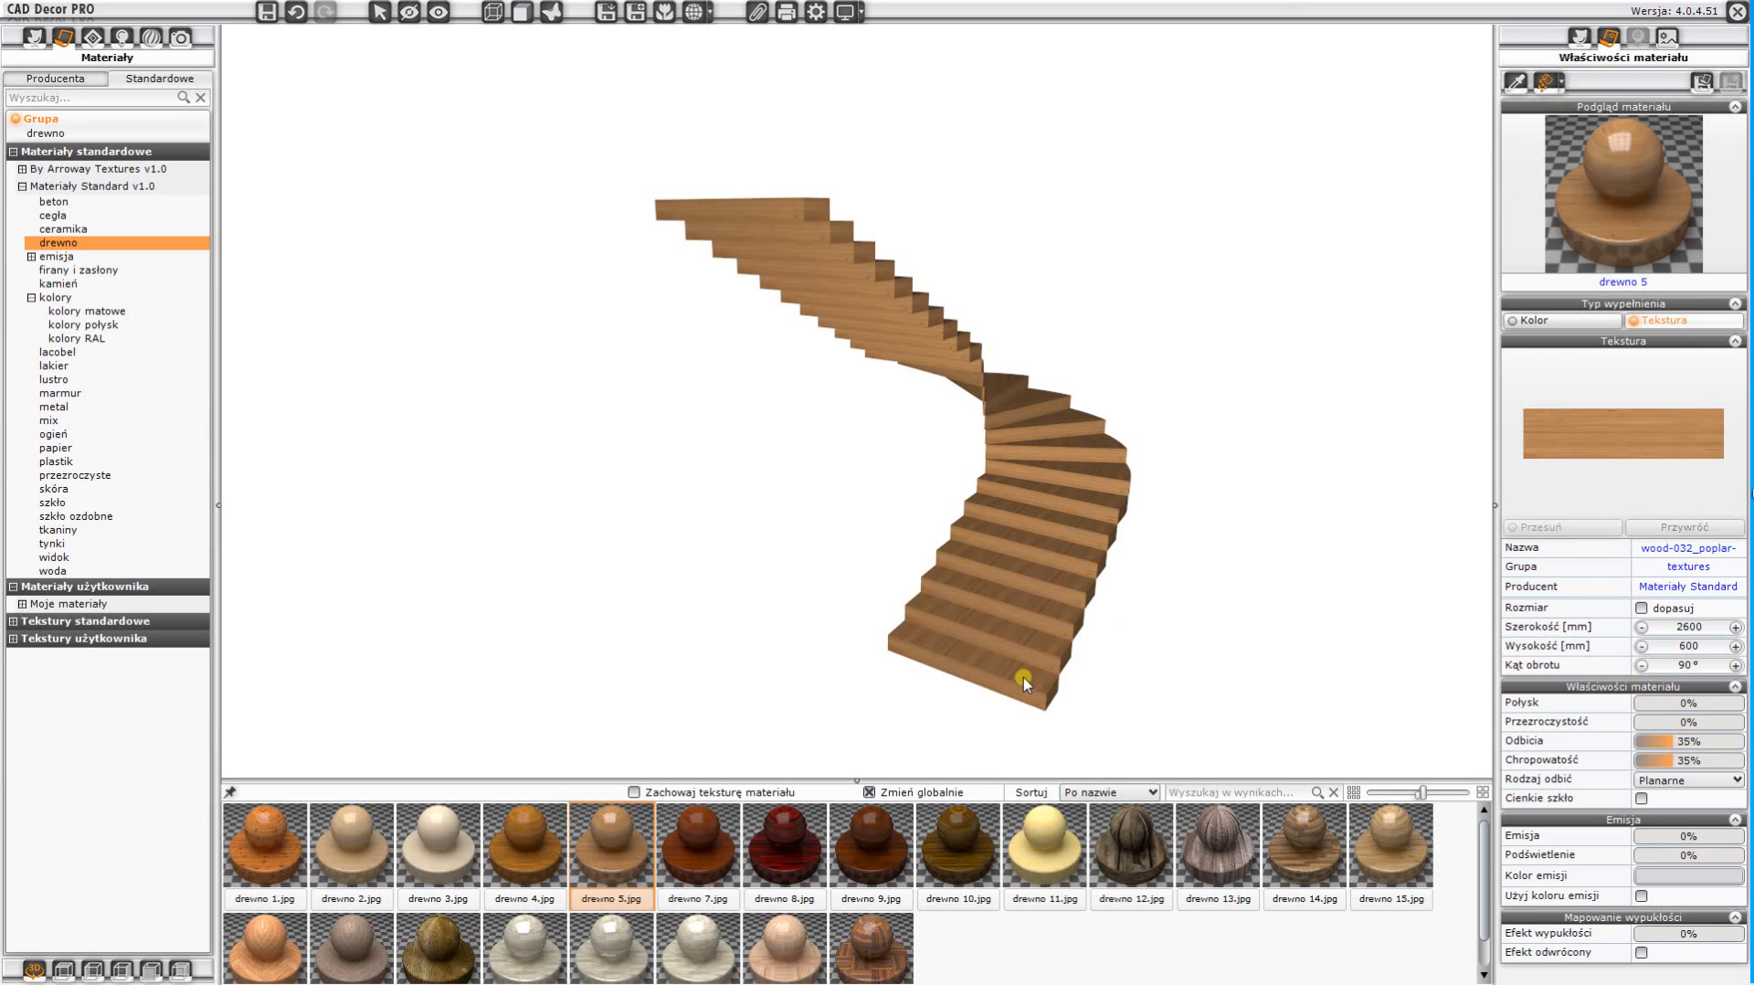